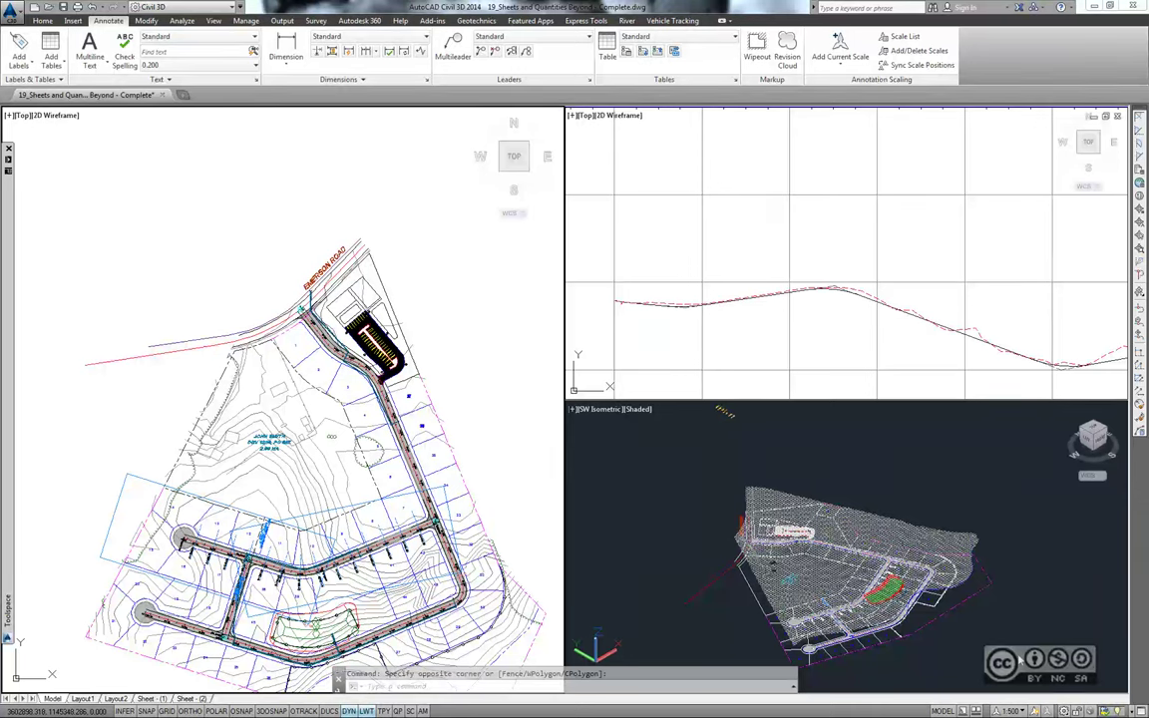
Step: Open the QTO Manager from the Analyze tab beside the Prospector drawing tree
{"action": "left_click", "coordinate": [182, 20]}
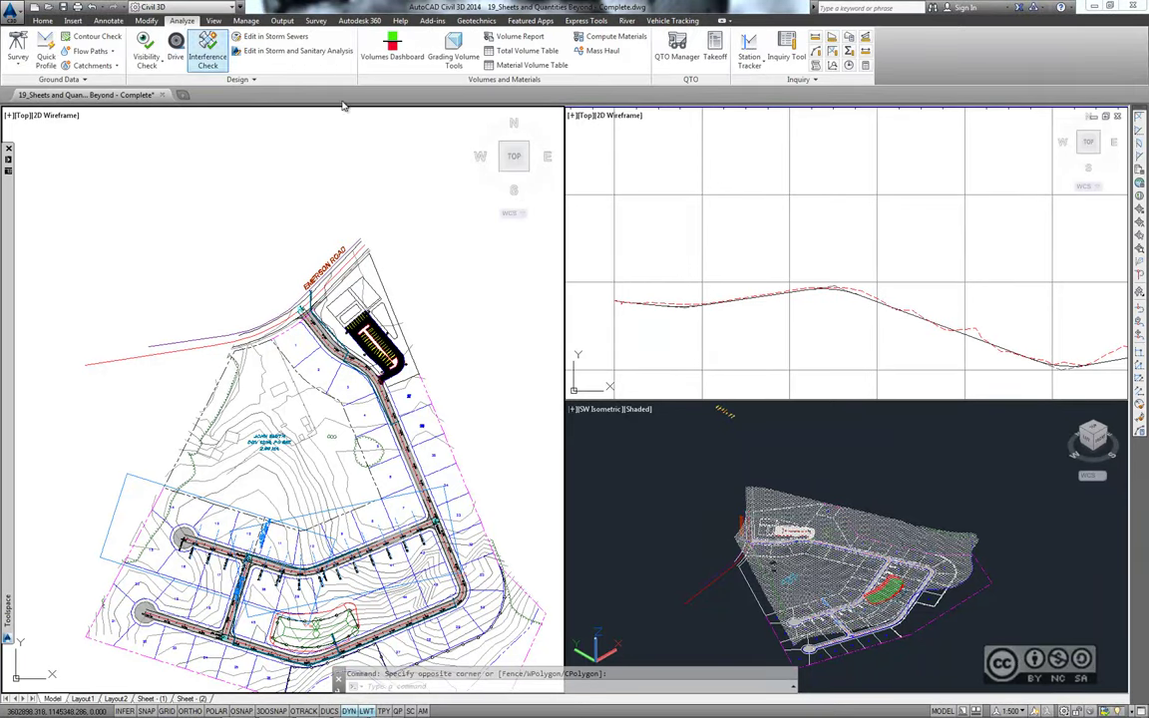
{"action": "left_click", "coordinate": [675, 50]}
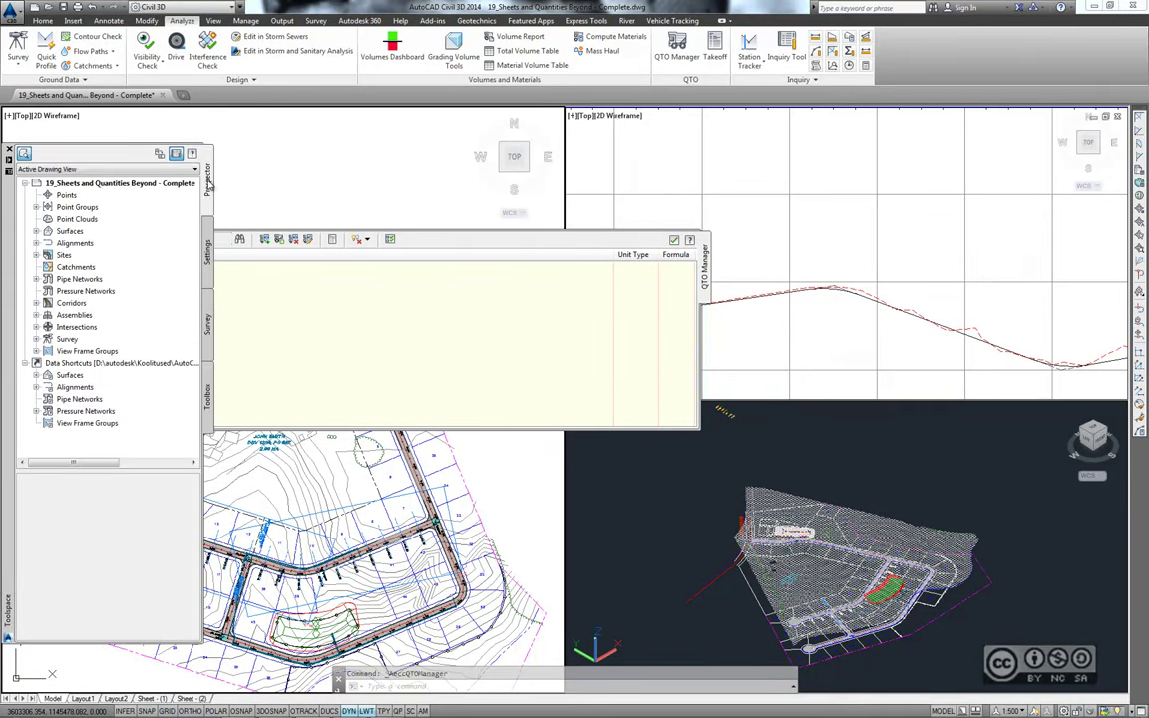
Step: Open the Sanitary Sewer parts list under Pipe Network > Parts Lists for editing
{"action": "left_click", "coordinate": [208, 250]}
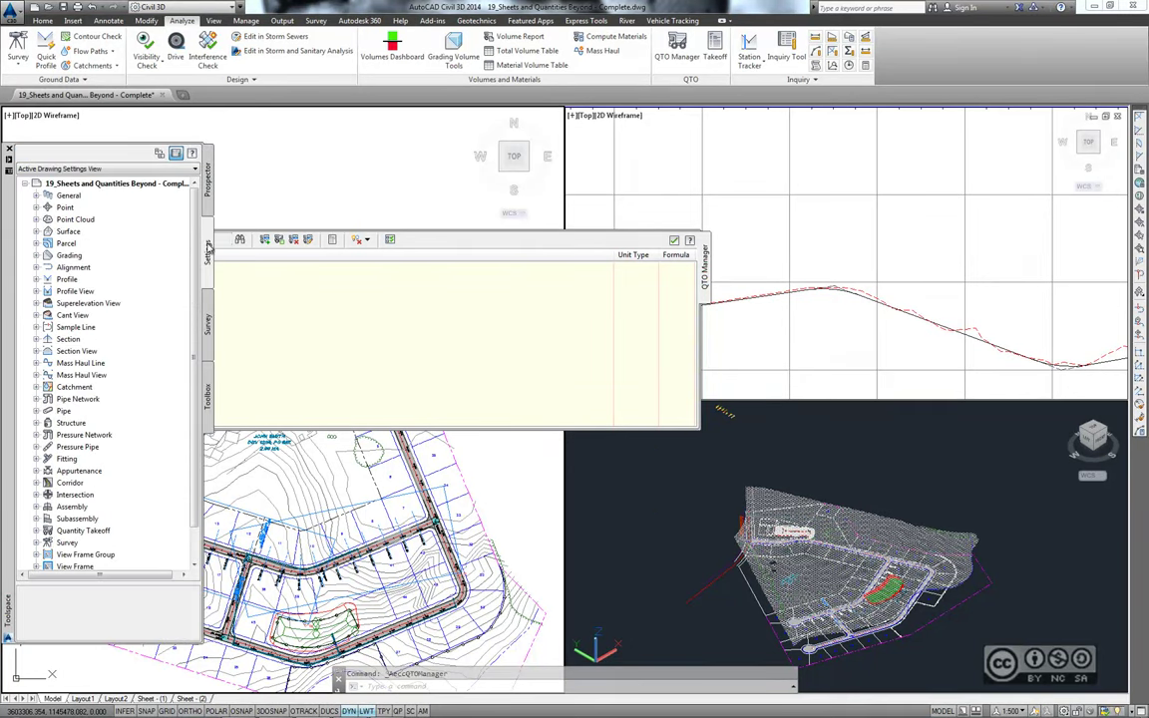
{"action": "left_click", "coordinate": [36, 399]}
{"action": "double_click", "coordinate": [73, 412]}
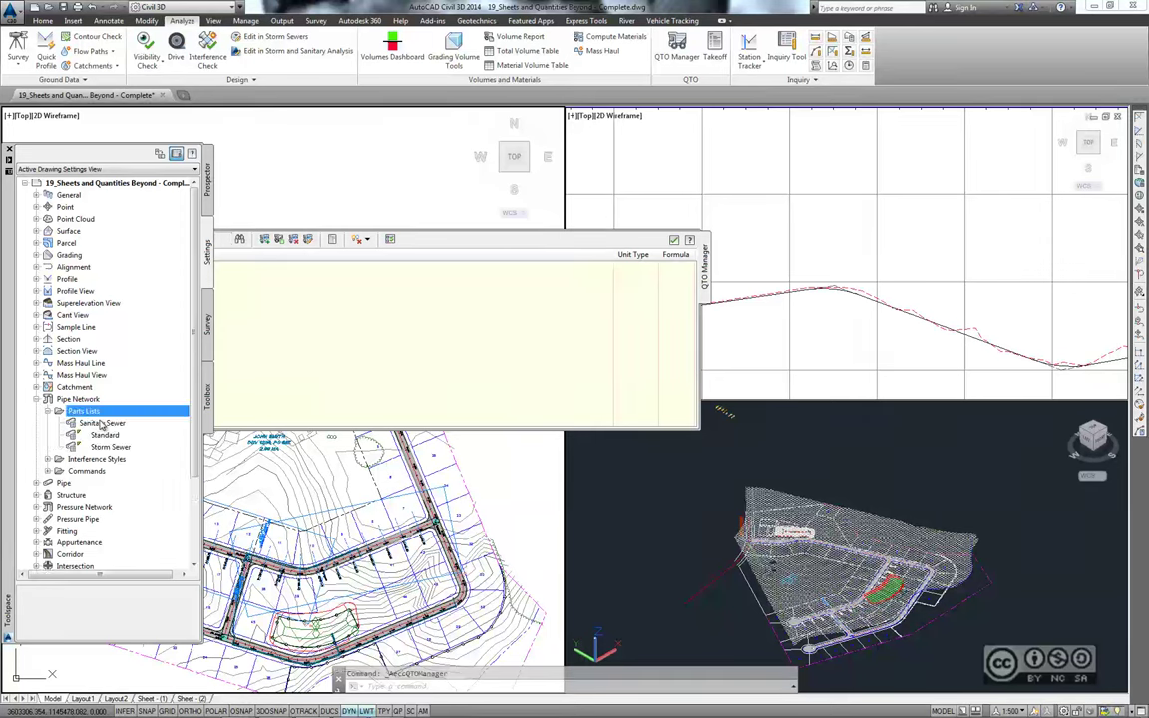
{"action": "right_click", "coordinate": [97, 425]}
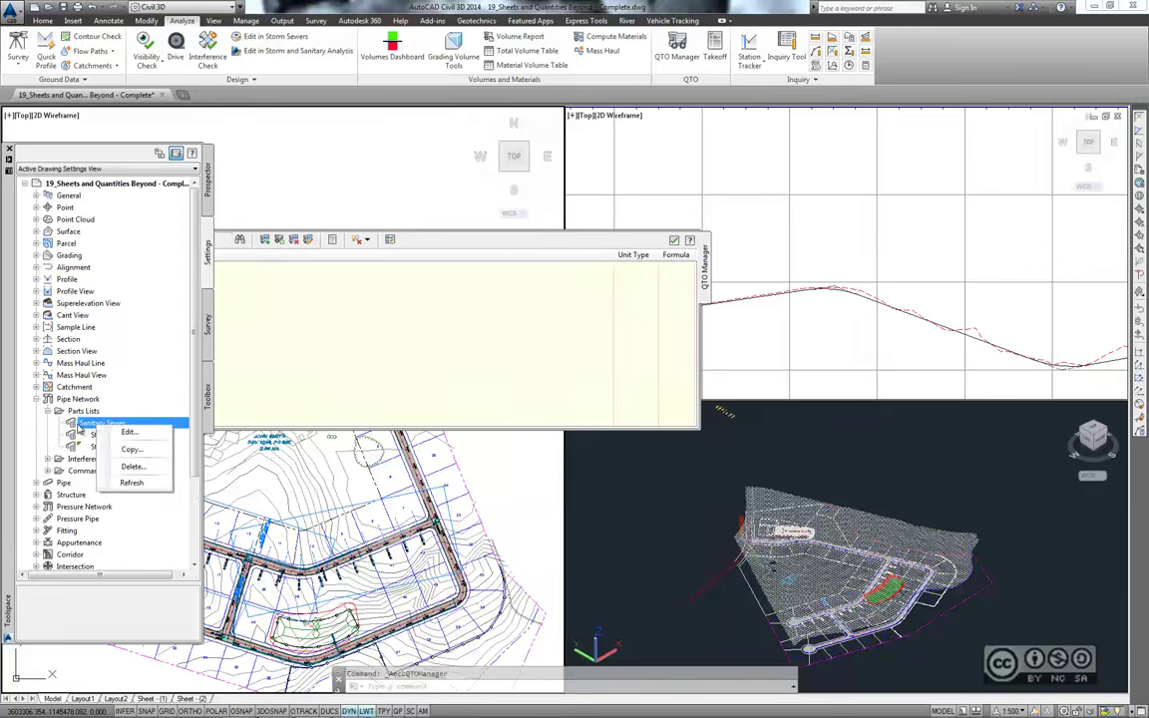
{"action": "left_click", "coordinate": [129, 432]}
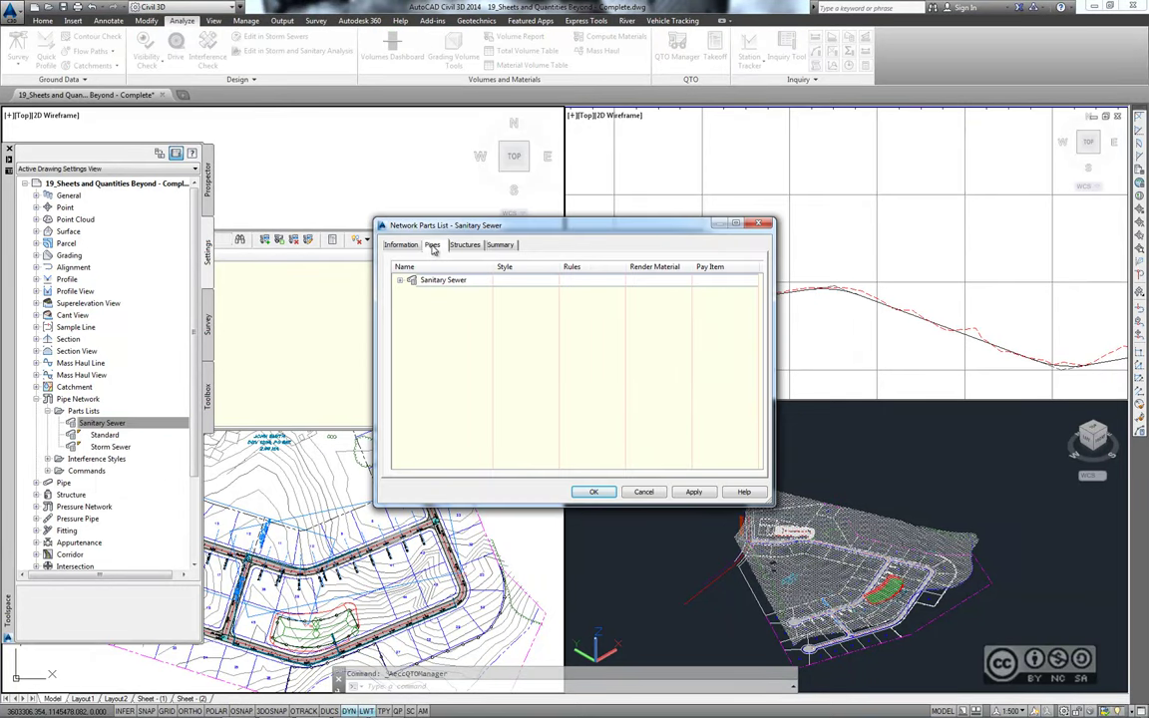
Step: Review the PVC Pipe SI sizes on the Pipes tab, then close the parts list editor
{"action": "left_click", "coordinate": [447, 245]}
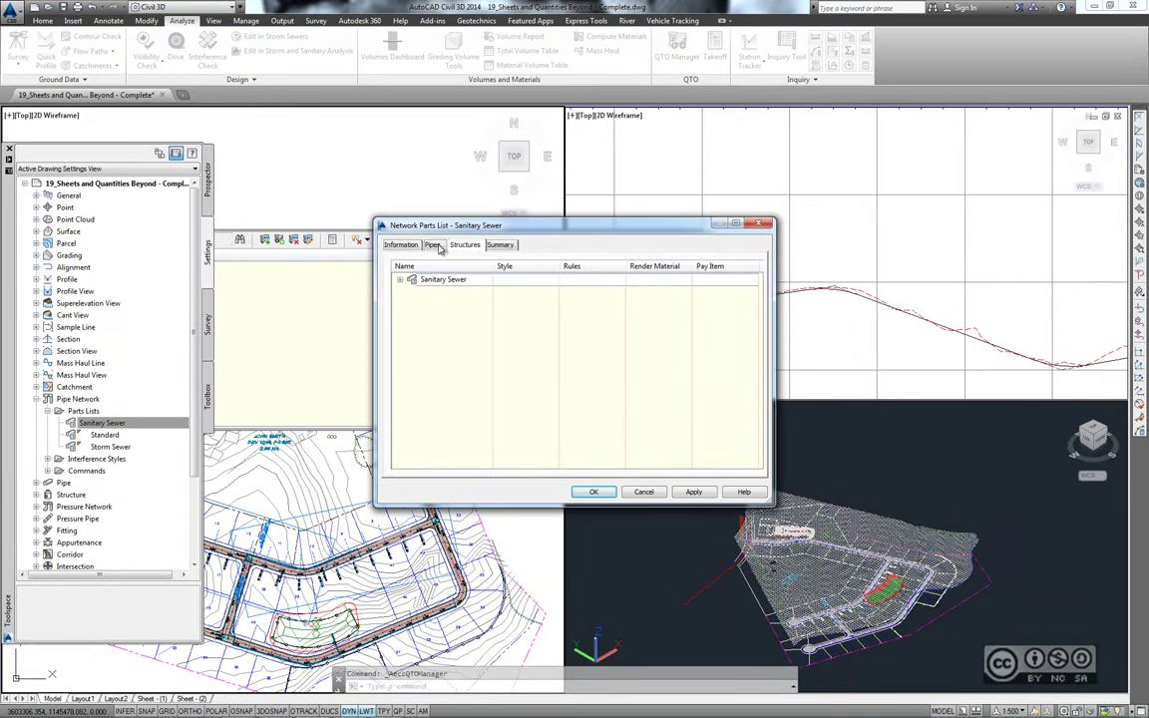
{"action": "left_click", "coordinate": [435, 245]}
{"action": "left_click", "coordinate": [400, 280]}
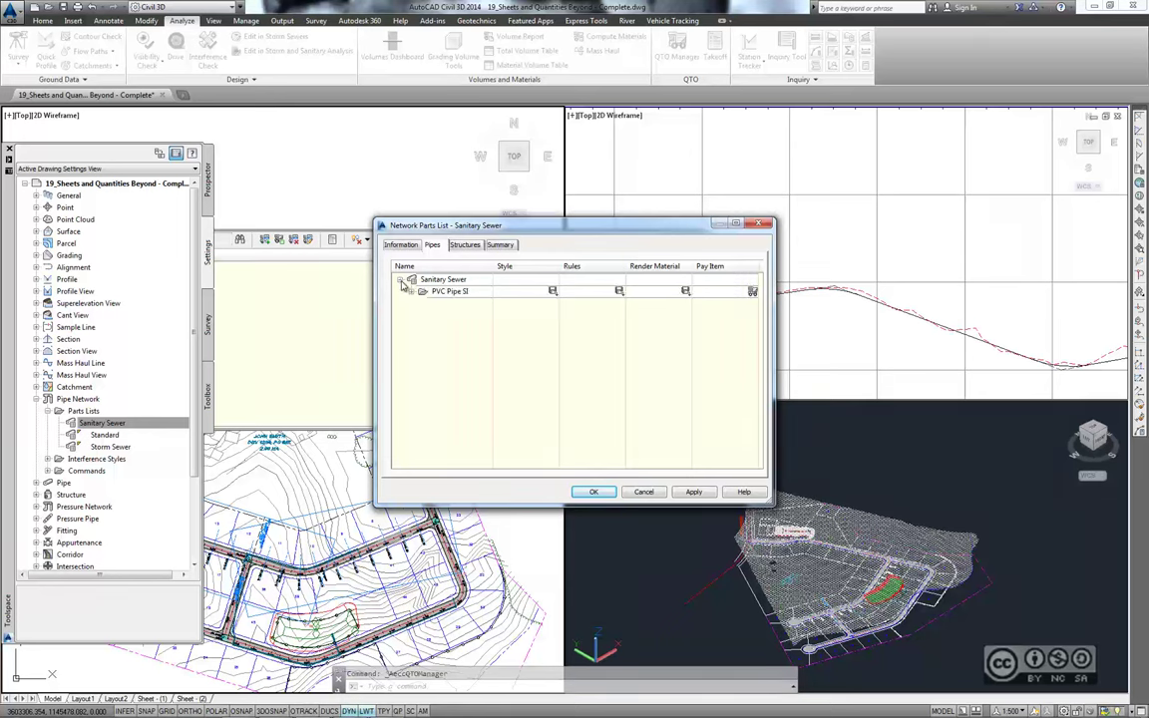
{"action": "left_click", "coordinate": [422, 291]}
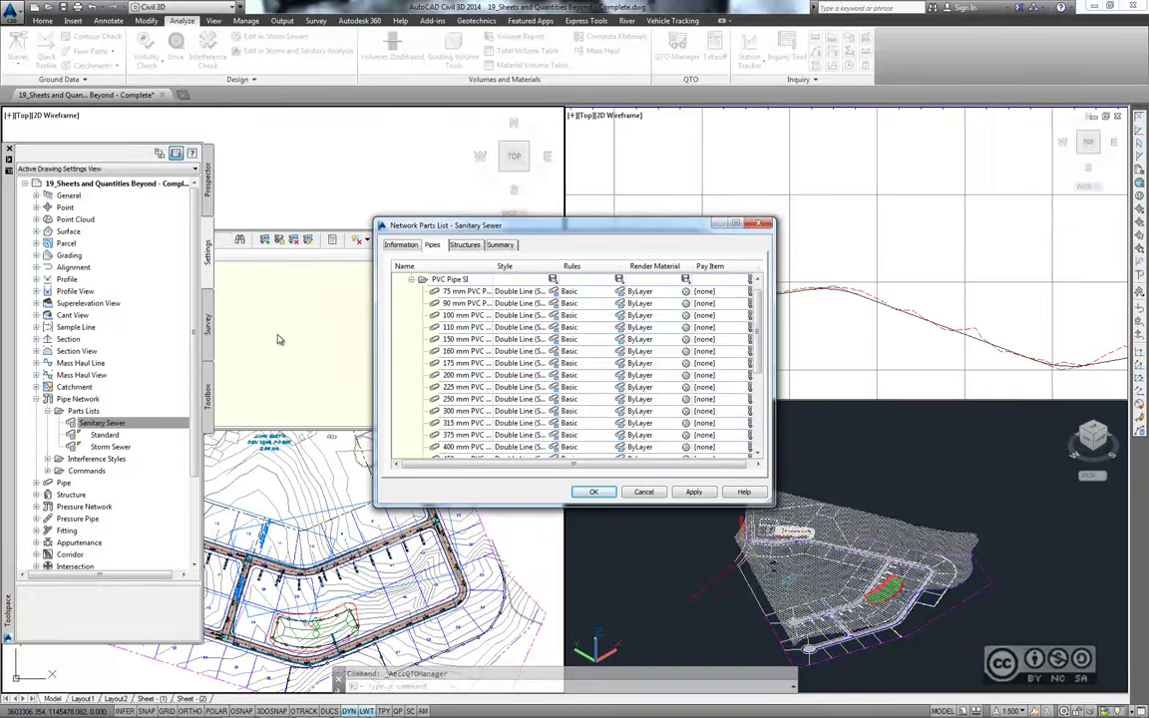
{"action": "left_click", "coordinate": [643, 491]}
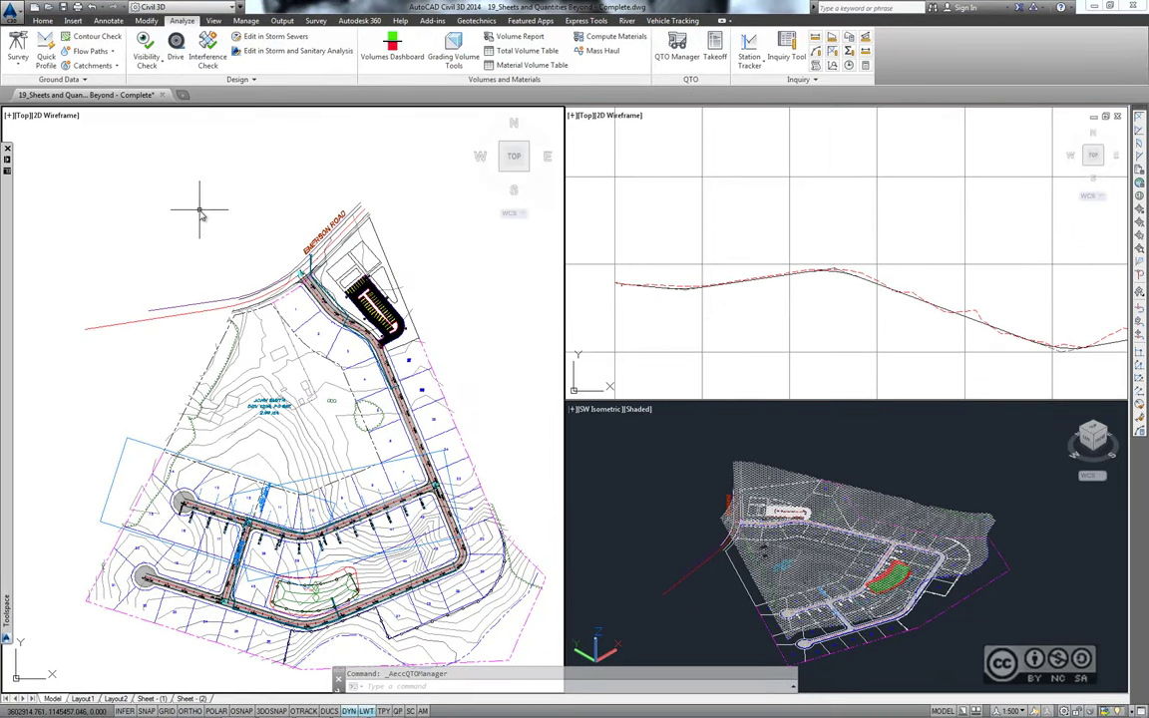
Step: Open the drawing 19_Calculating Quantities Using QTO.dwg
{"action": "left_click", "coordinate": [47, 7]}
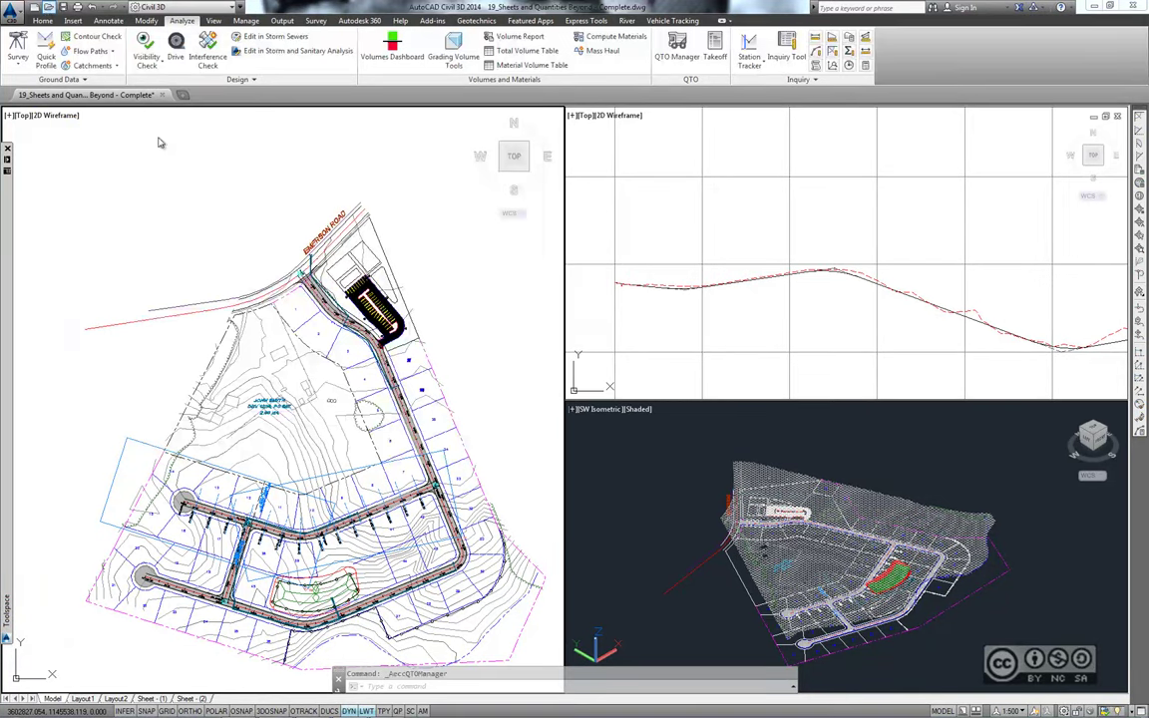
{"action": "scroll", "coordinate": [397, 361], "scroll_direction": "down", "scroll_amount": 1}
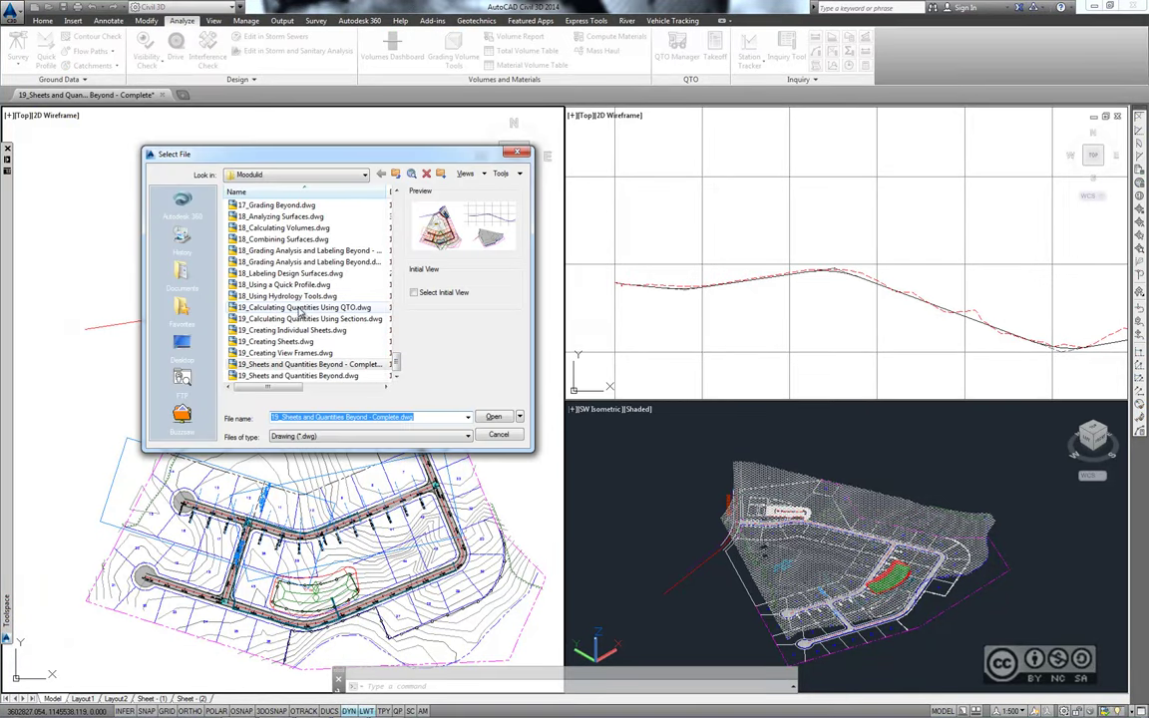
{"action": "left_click", "coordinate": [337, 309]}
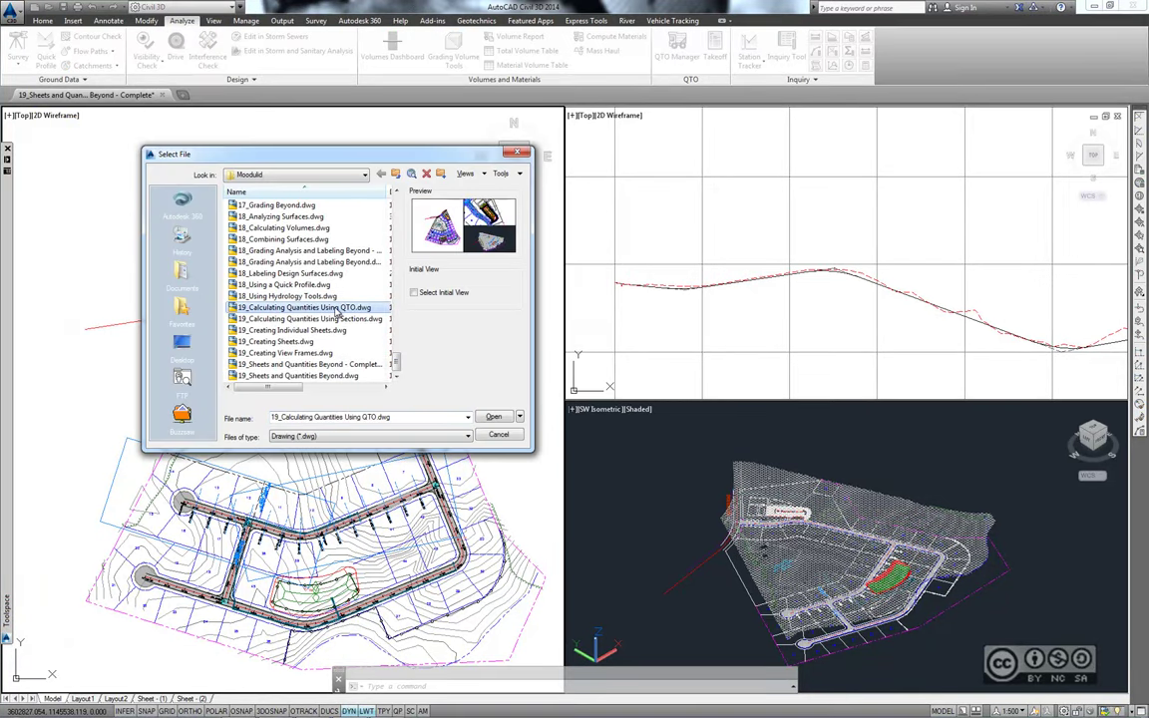
{"action": "left_click", "coordinate": [493, 417]}
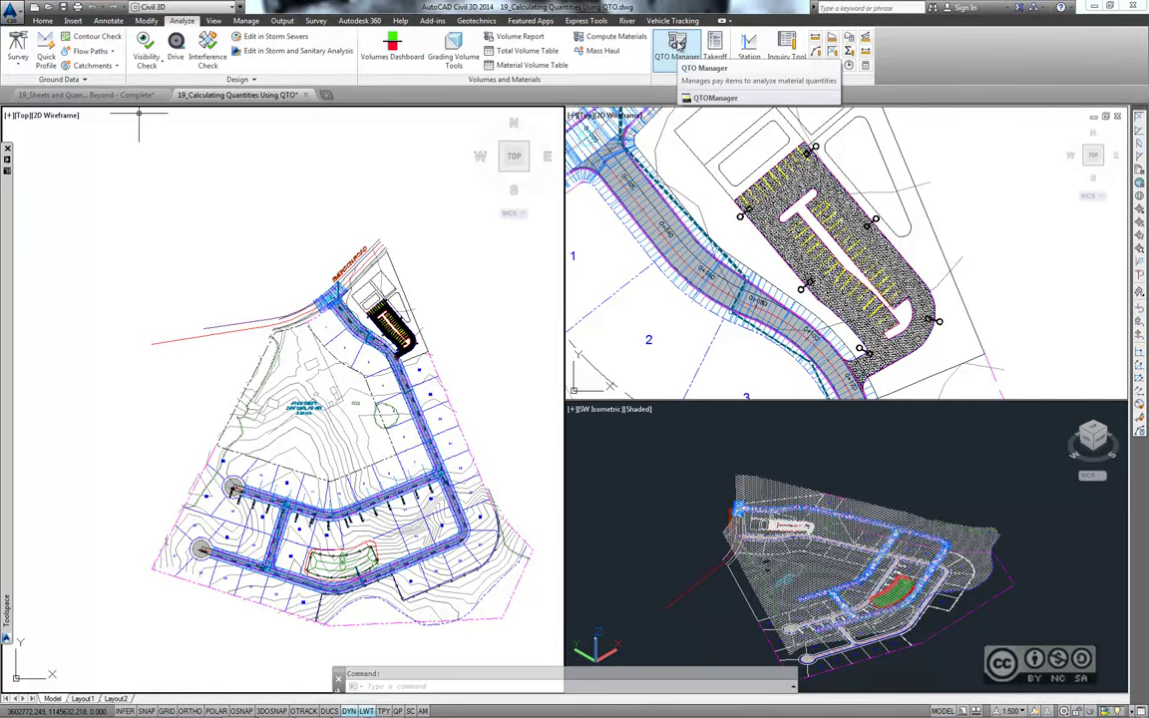
Step: In QTO Manager, assign pay item 001 Lumen Type A to an object at the parking lot
{"action": "left_click", "coordinate": [677, 44]}
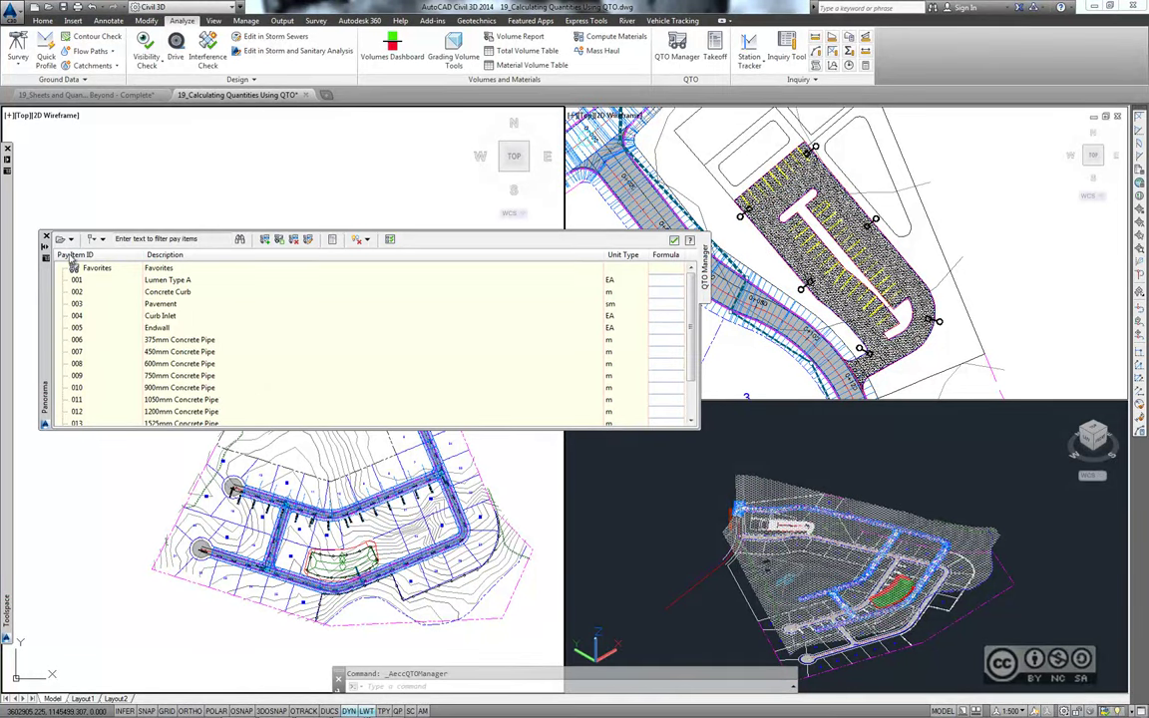
{"action": "right_click", "coordinate": [185, 286]}
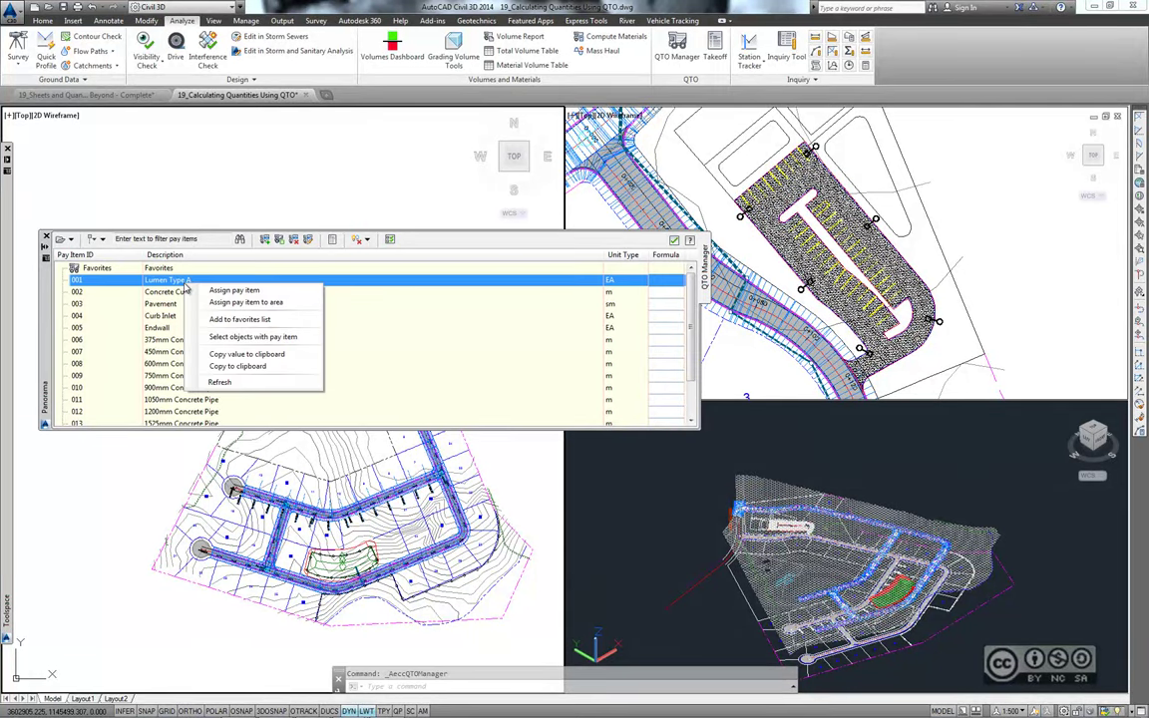
{"action": "left_click", "coordinate": [232, 290]}
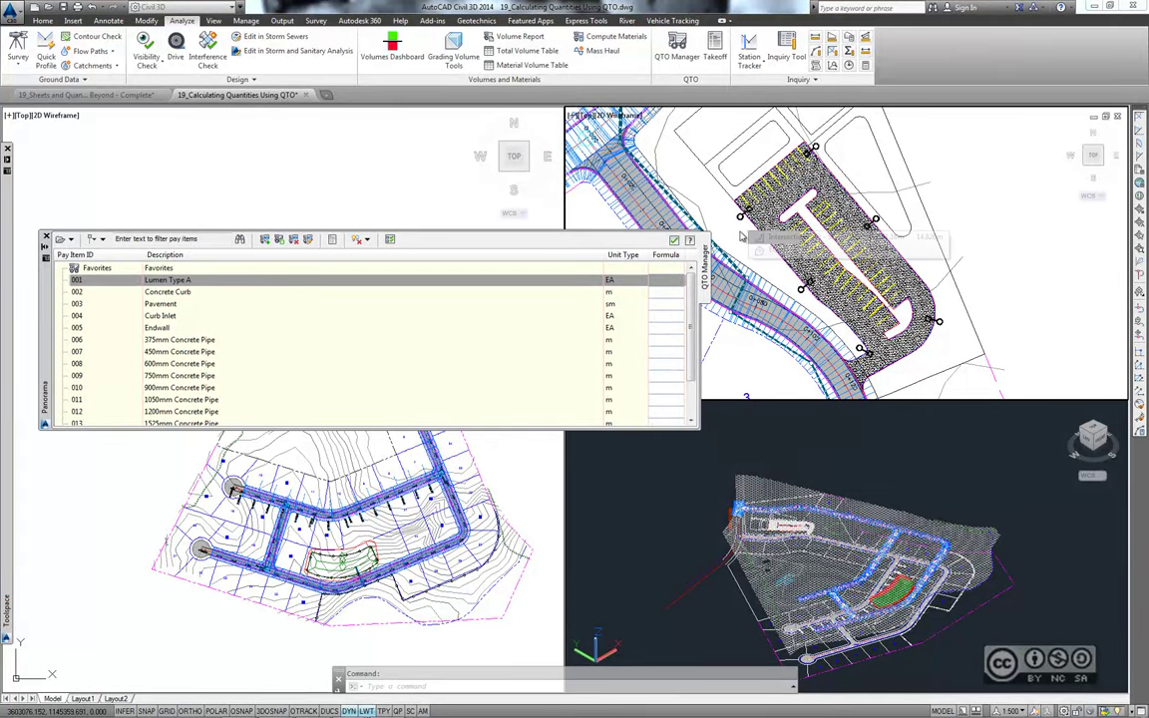
{"action": "left_click", "coordinate": [669, 212]}
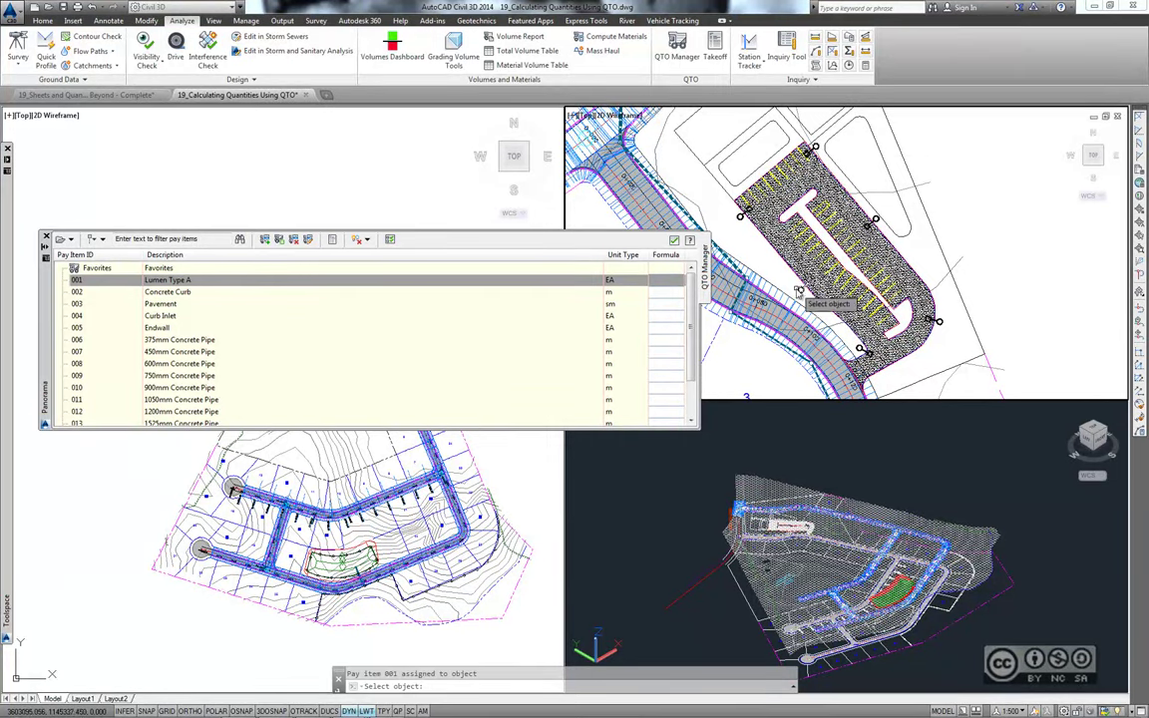
{"action": "key", "text": "Return"}
{"action": "key", "text": "Return"}
{"action": "left_click", "coordinate": [769, 267]}
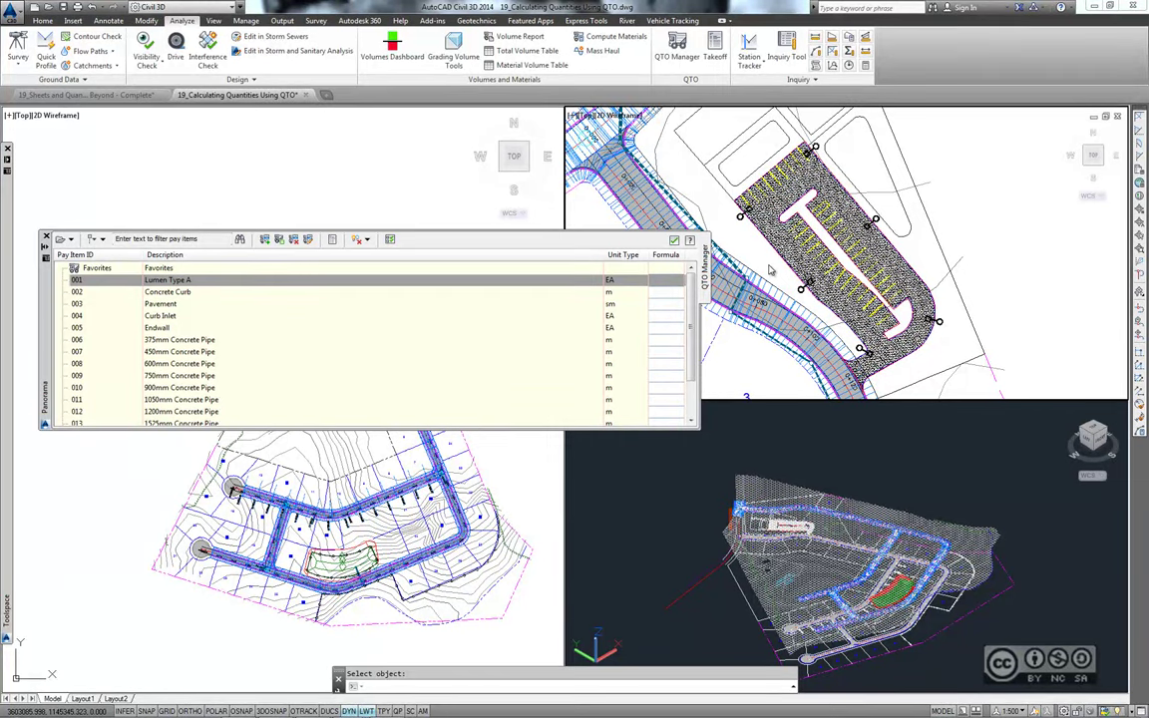
{"action": "left_click", "coordinate": [244, 279]}
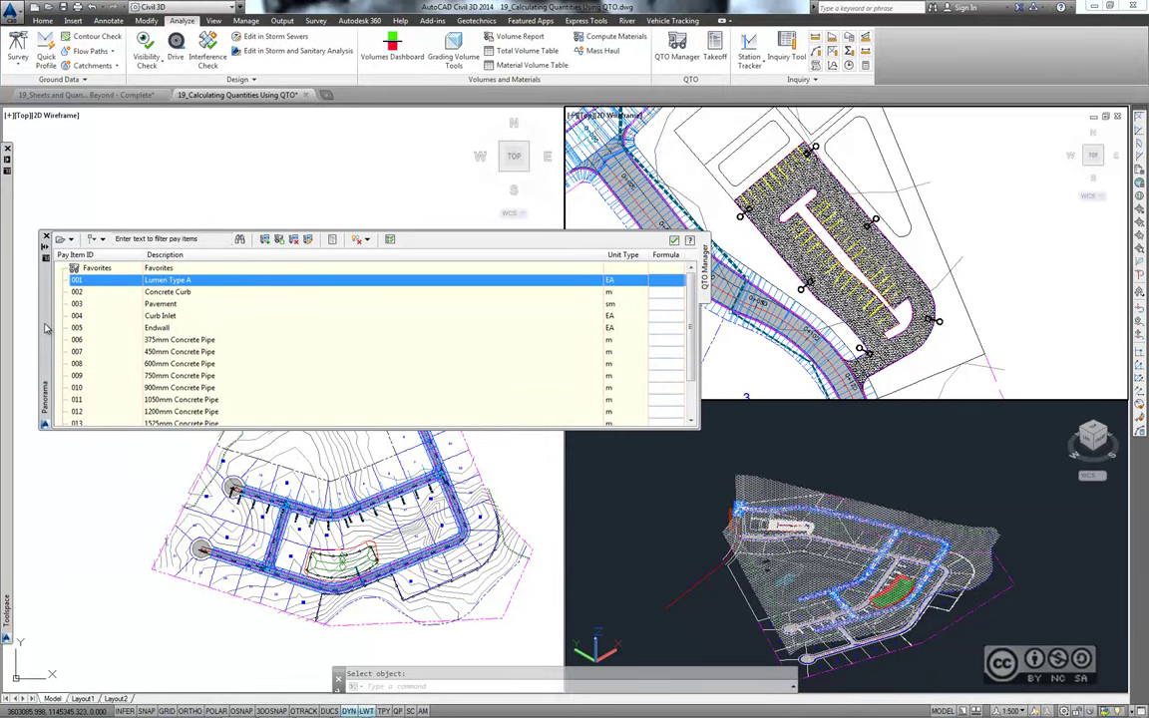
Step: Assign pay item 003 Pavement to the area enclosed by the parking lot boundary
{"action": "left_click", "coordinate": [162, 306]}
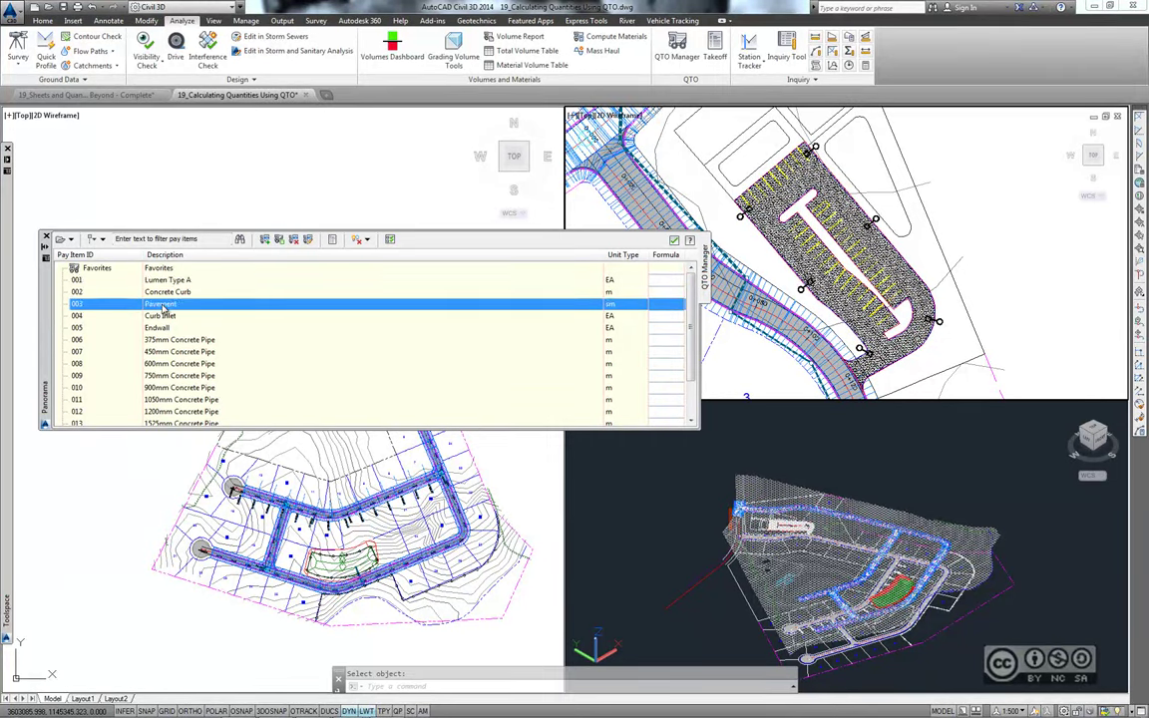
{"action": "right_click", "coordinate": [180, 305]}
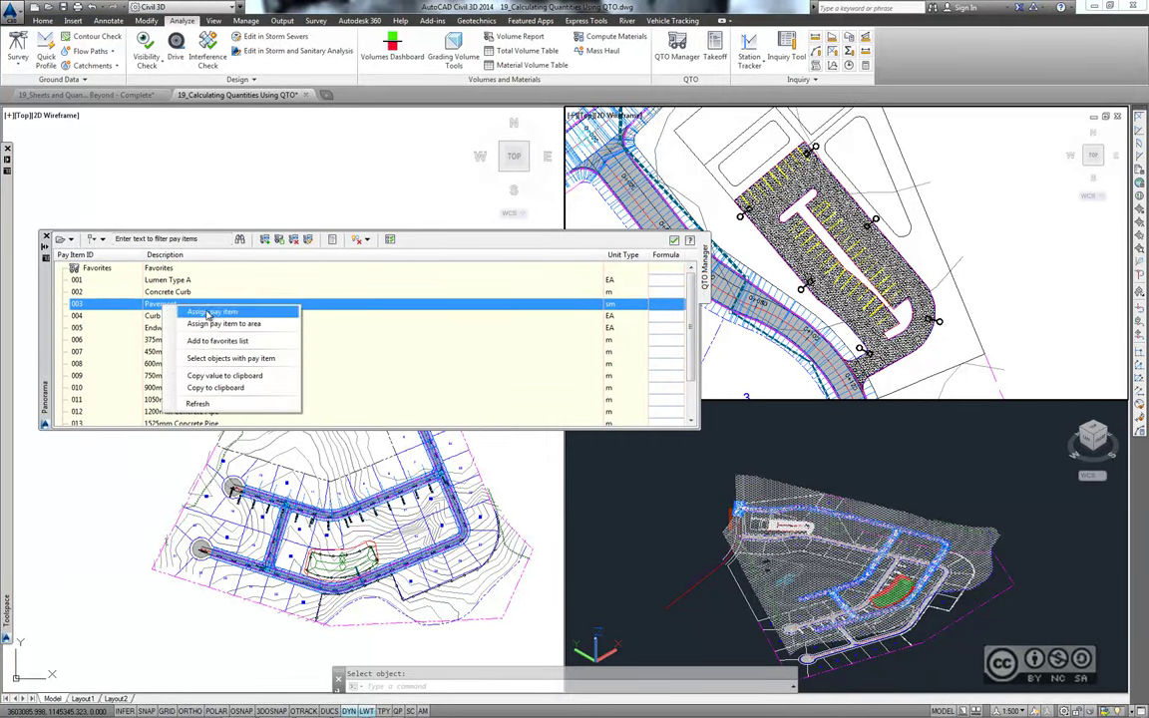
{"action": "left_click", "coordinate": [255, 327]}
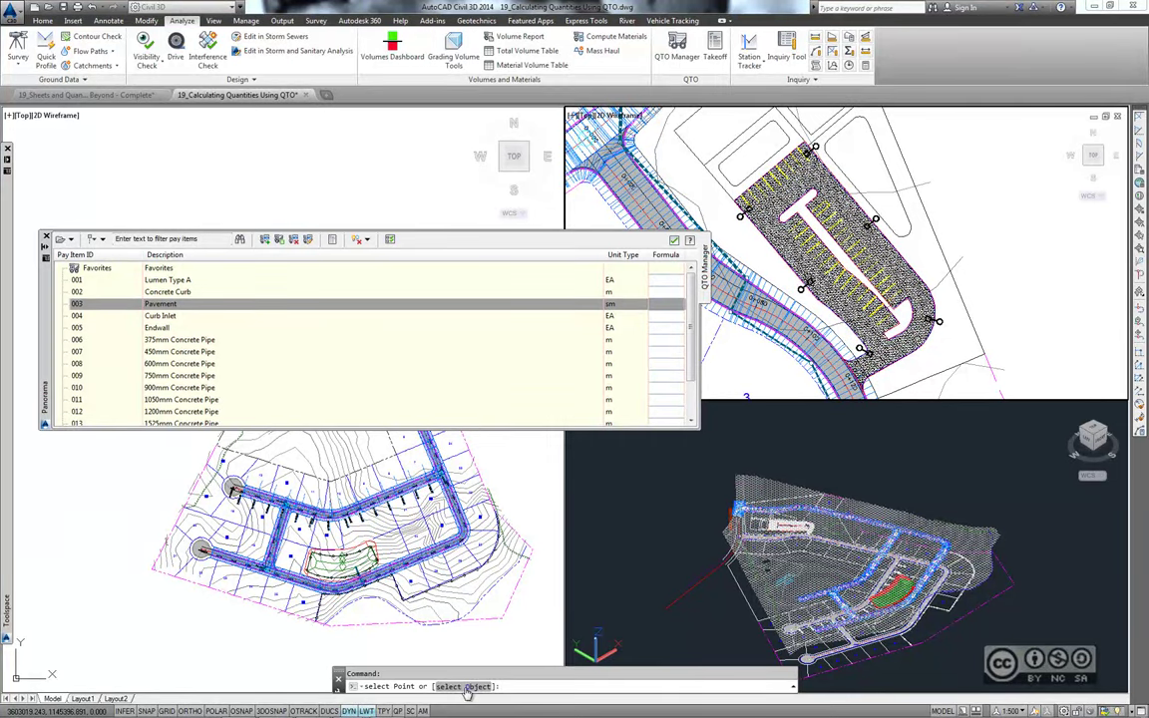
{"action": "left_click", "coordinate": [466, 687]}
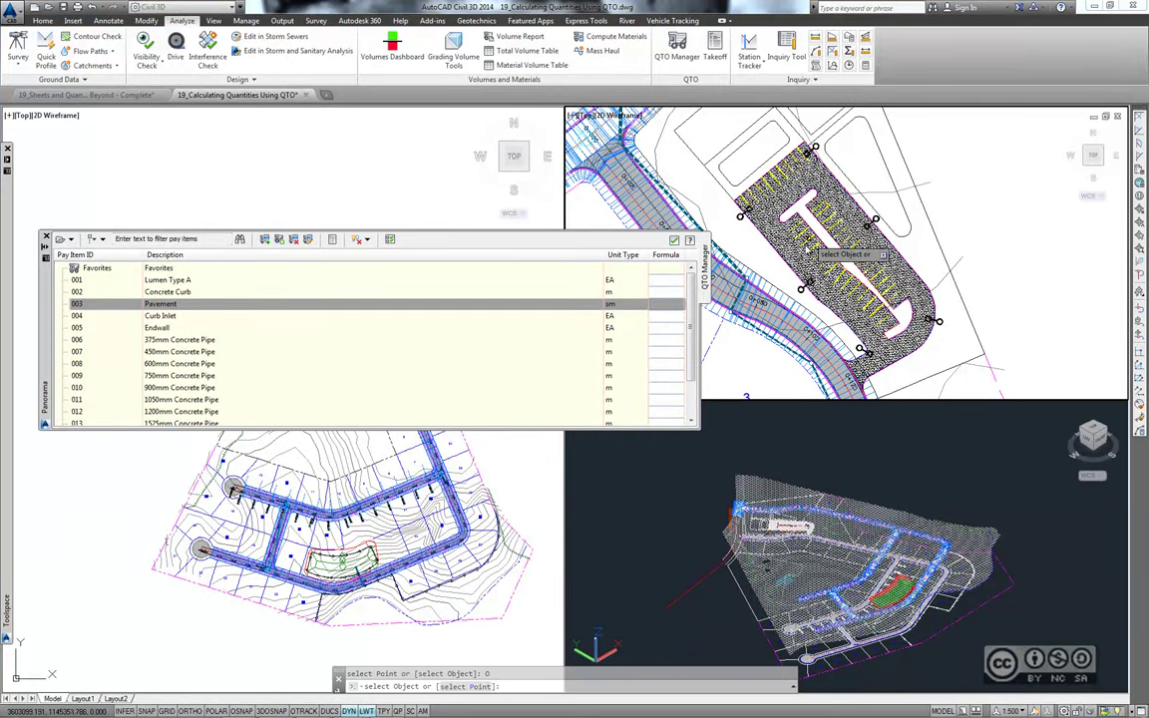
{"action": "left_click", "coordinate": [792, 262]}
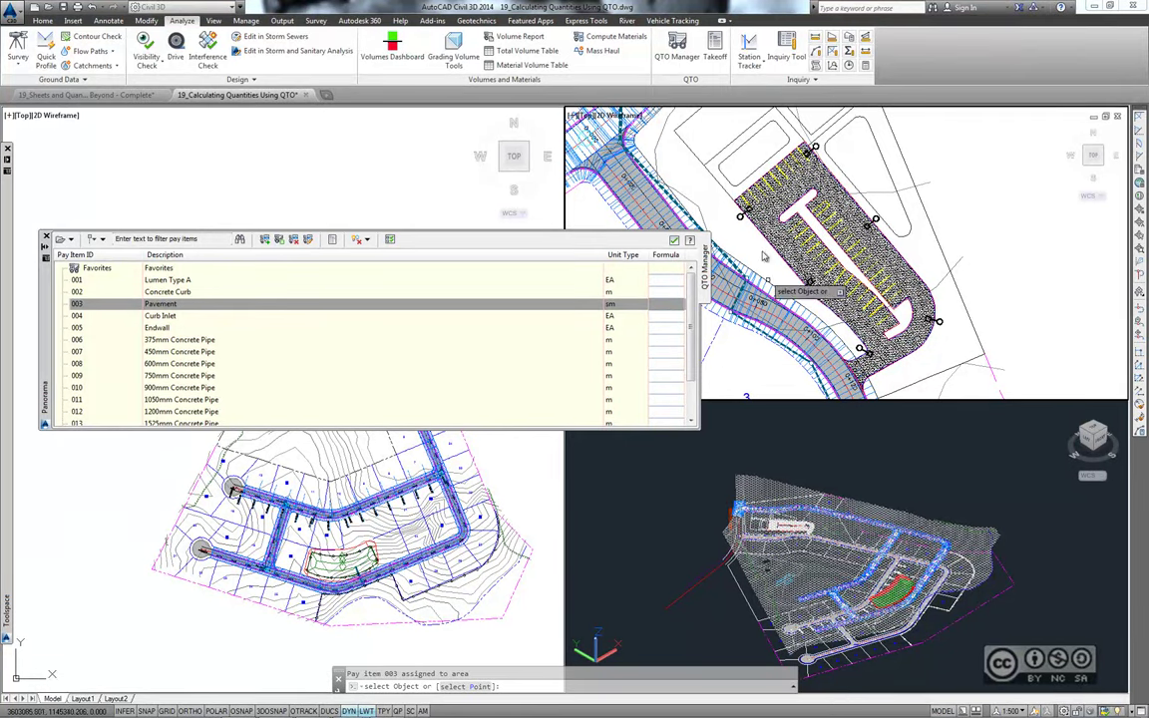
{"action": "key", "text": "Return"}
{"action": "left_click", "coordinate": [239, 303]}
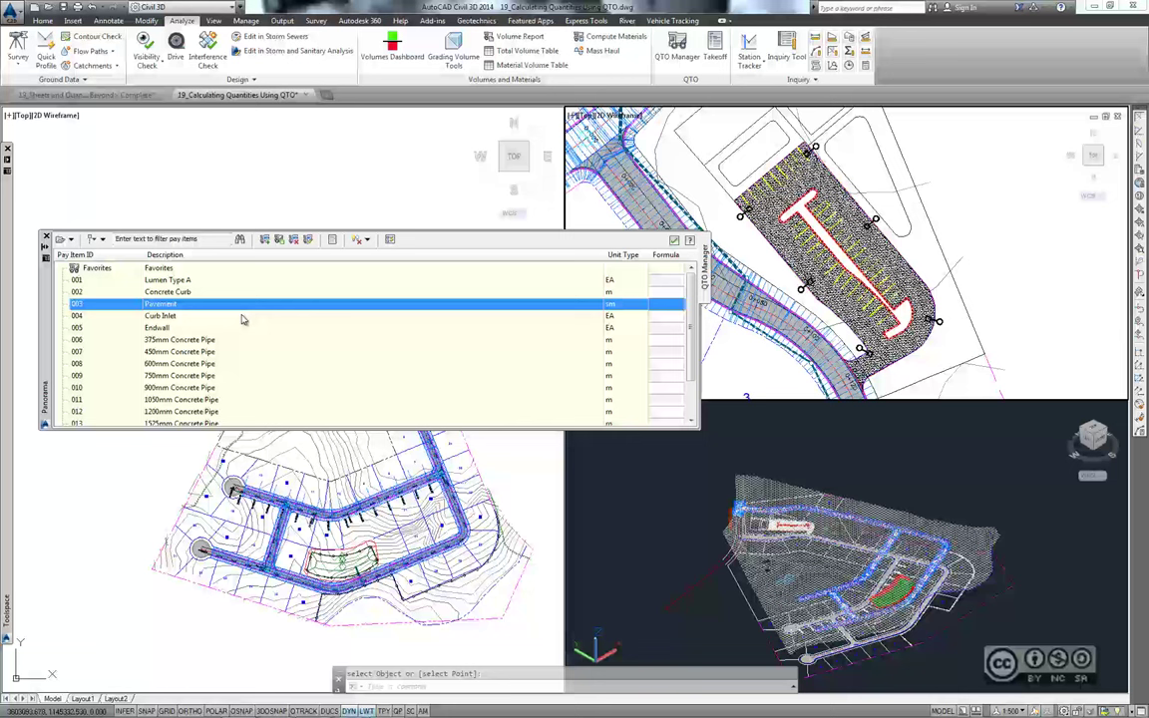
Step: Assign pay item 002 Concrete Curb to the curb object
{"action": "right_click", "coordinate": [165, 294]}
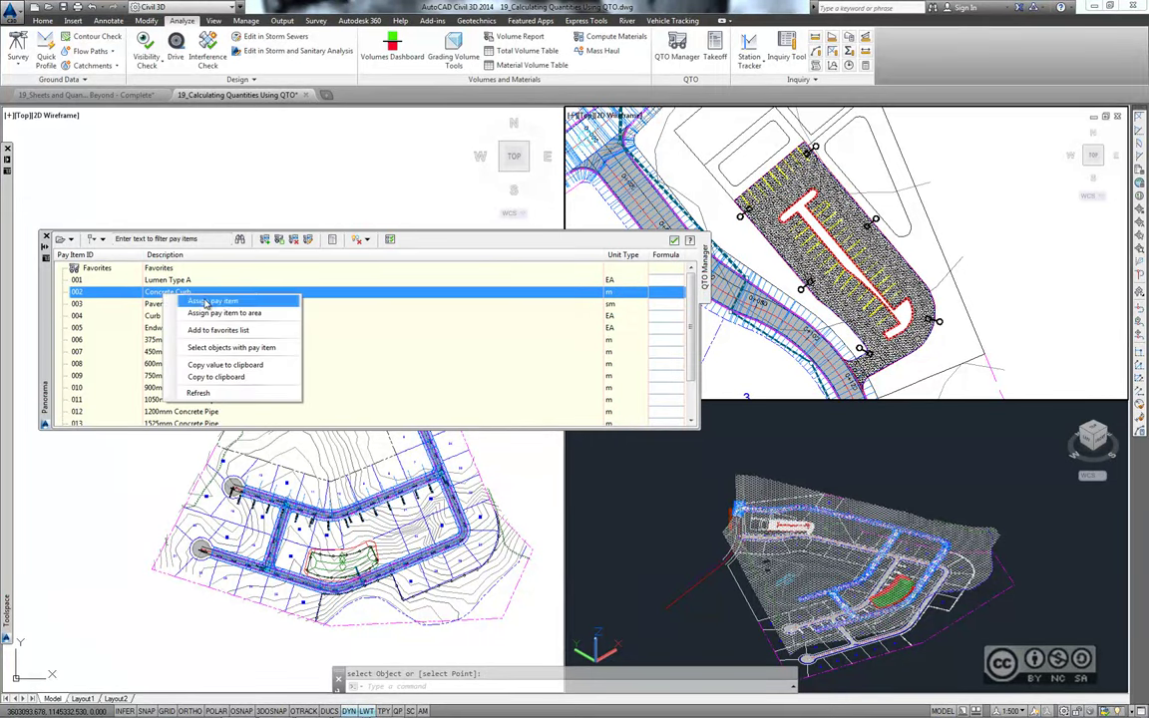
{"action": "left_click", "coordinate": [204, 302]}
{"action": "scroll", "coordinate": [944, 364], "scroll_direction": "up", "scroll_amount": 2}
{"action": "scroll", "coordinate": [967, 334], "scroll_direction": "up", "scroll_amount": 2}
{"action": "scroll", "coordinate": [995, 288], "scroll_direction": "up", "scroll_amount": 2}
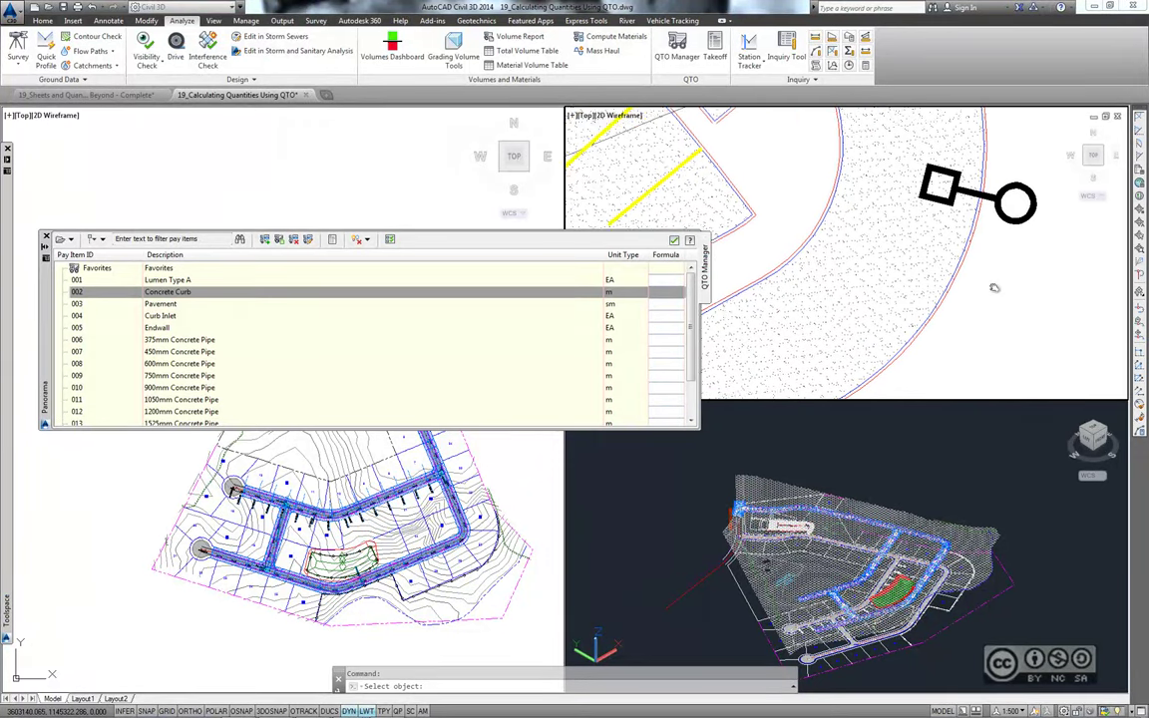
{"action": "scroll", "coordinate": [778, 209], "scroll_direction": "up", "scroll_amount": 1}
{"action": "scroll", "coordinate": [748, 194], "scroll_direction": "up", "scroll_amount": 1}
{"action": "scroll", "coordinate": [763, 194], "scroll_direction": "up", "scroll_amount": 1}
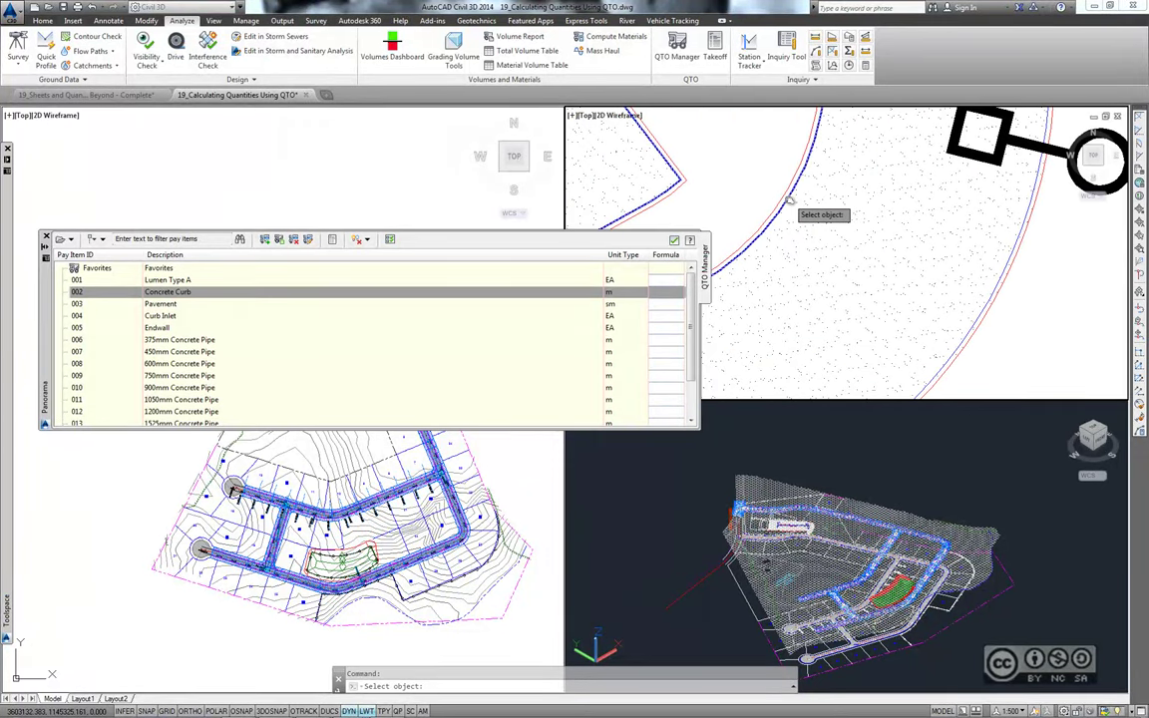
{"action": "scroll", "coordinate": [758, 205], "scroll_direction": "down", "scroll_amount": 2}
{"action": "scroll", "coordinate": [733, 202], "scroll_direction": "down", "scroll_amount": 2}
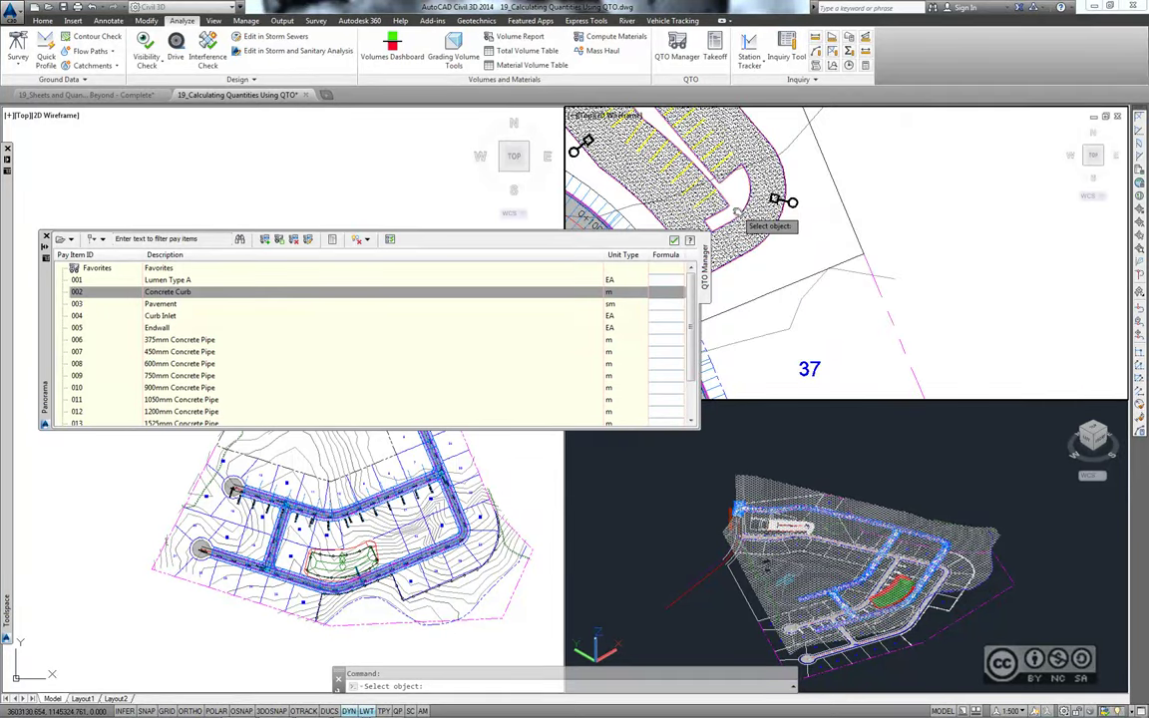
{"action": "scroll", "coordinate": [738, 209], "scroll_direction": "up", "scroll_amount": 2}
{"action": "scroll", "coordinate": [797, 234], "scroll_direction": "down", "scroll_amount": 1}
{"action": "scroll", "coordinate": [858, 257], "scroll_direction": "up", "scroll_amount": 2}
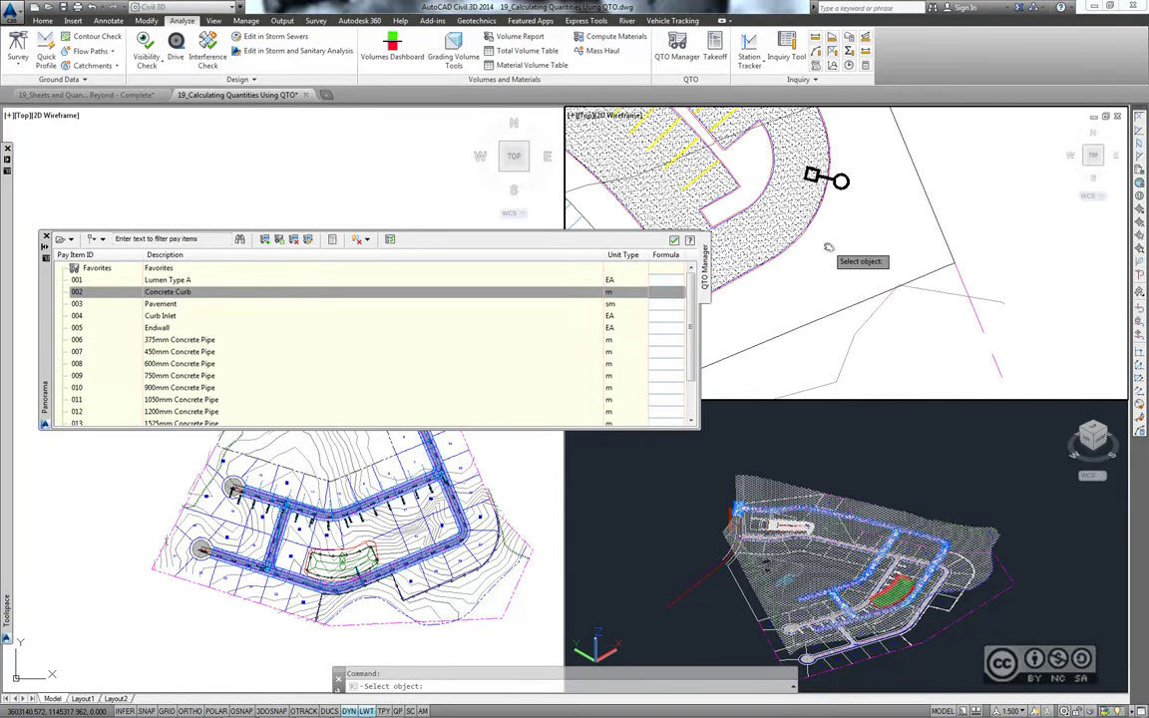
{"action": "scroll", "coordinate": [913, 305], "scroll_direction": "up", "scroll_amount": 2}
{"action": "scroll", "coordinate": [916, 311], "scroll_direction": "up", "scroll_amount": 2}
{"action": "scroll", "coordinate": [897, 319], "scroll_direction": "up", "scroll_amount": 2}
{"action": "left_click", "coordinate": [892, 177]}
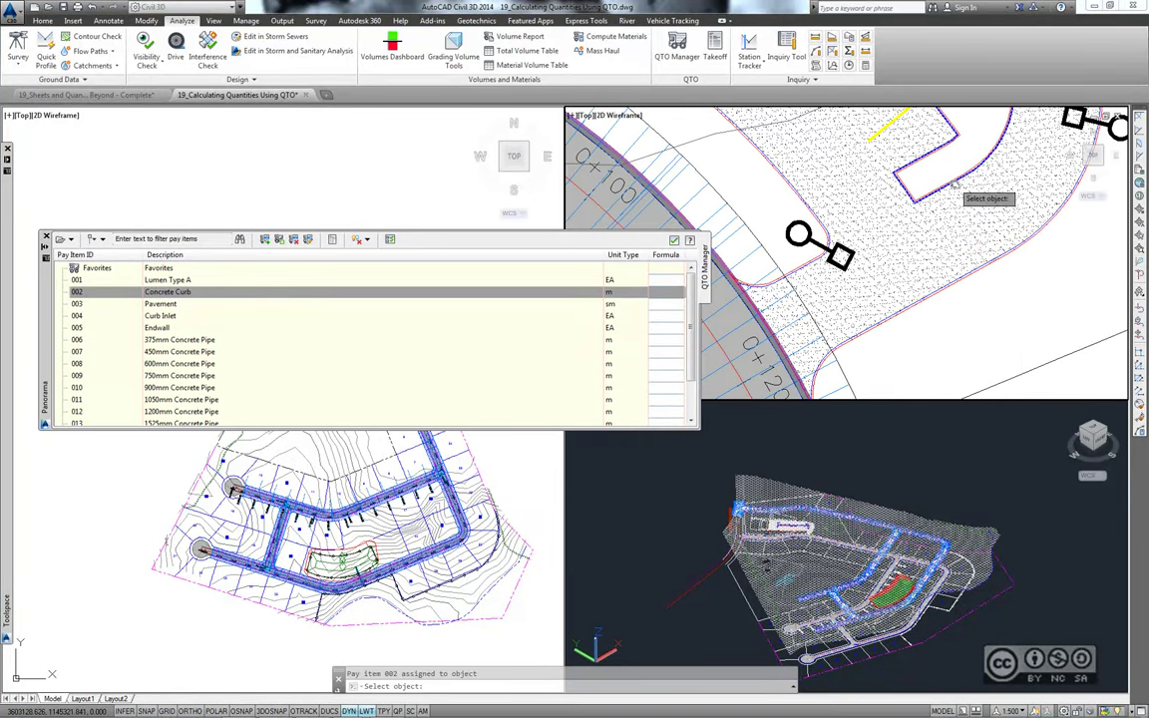
{"action": "key", "text": "Return"}
{"action": "scroll", "coordinate": [864, 329], "scroll_direction": "down", "scroll_amount": 2}
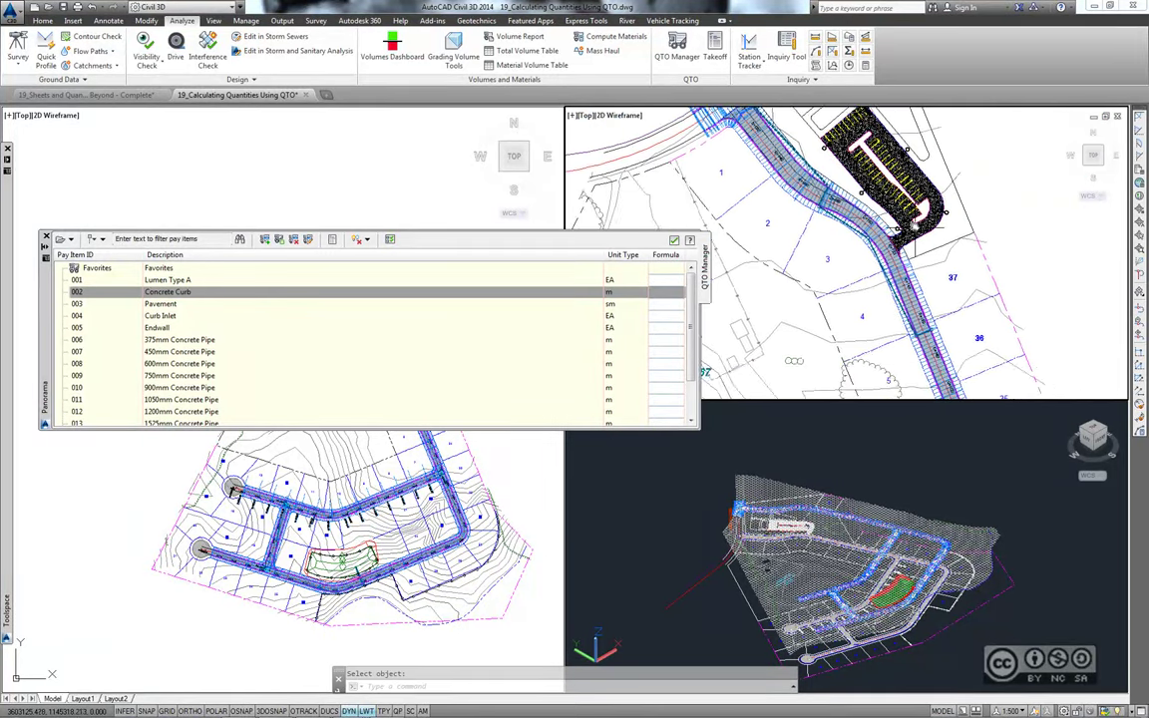
{"action": "scroll", "coordinate": [864, 329], "scroll_direction": "down", "scroll_amount": 2}
{"action": "scroll", "coordinate": [862, 329], "scroll_direction": "up", "scroll_amount": 2}
{"action": "left_click", "coordinate": [239, 291]}
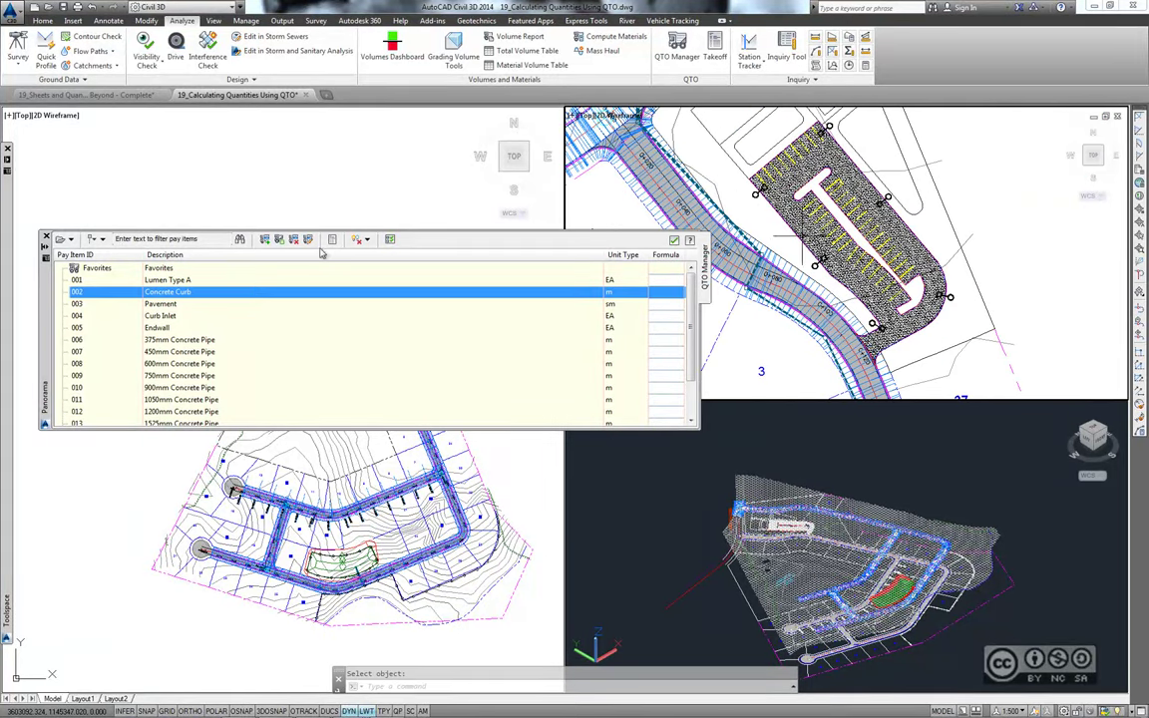
Step: Select the objects tagged 001 Lumen Type A and 007 450mm Concrete Pipe, then clear the selection
{"action": "left_click", "coordinate": [164, 280]}
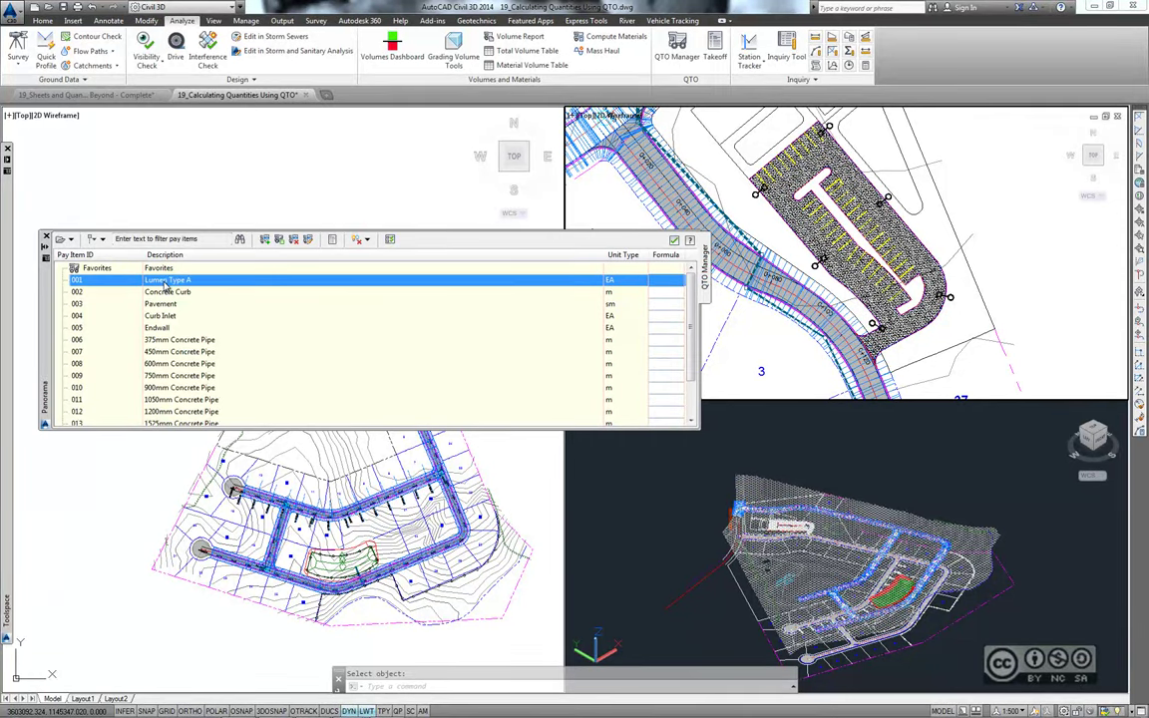
{"action": "right_click", "coordinate": [165, 282]}
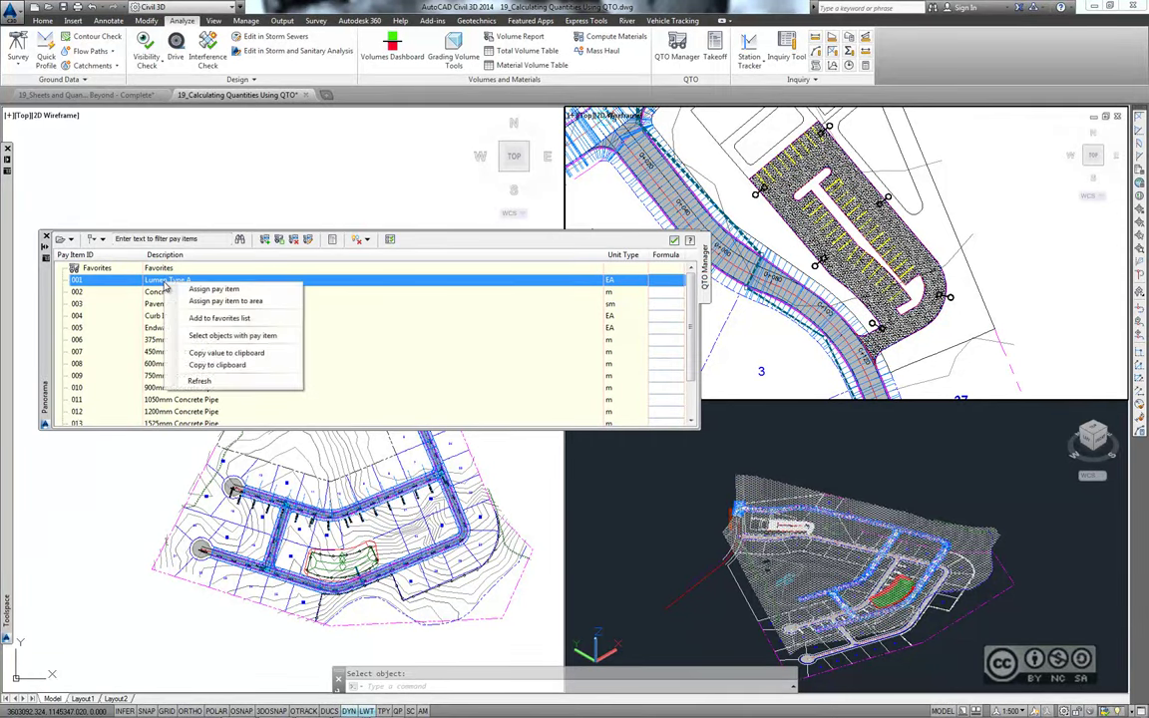
{"action": "left_click", "coordinate": [238, 337]}
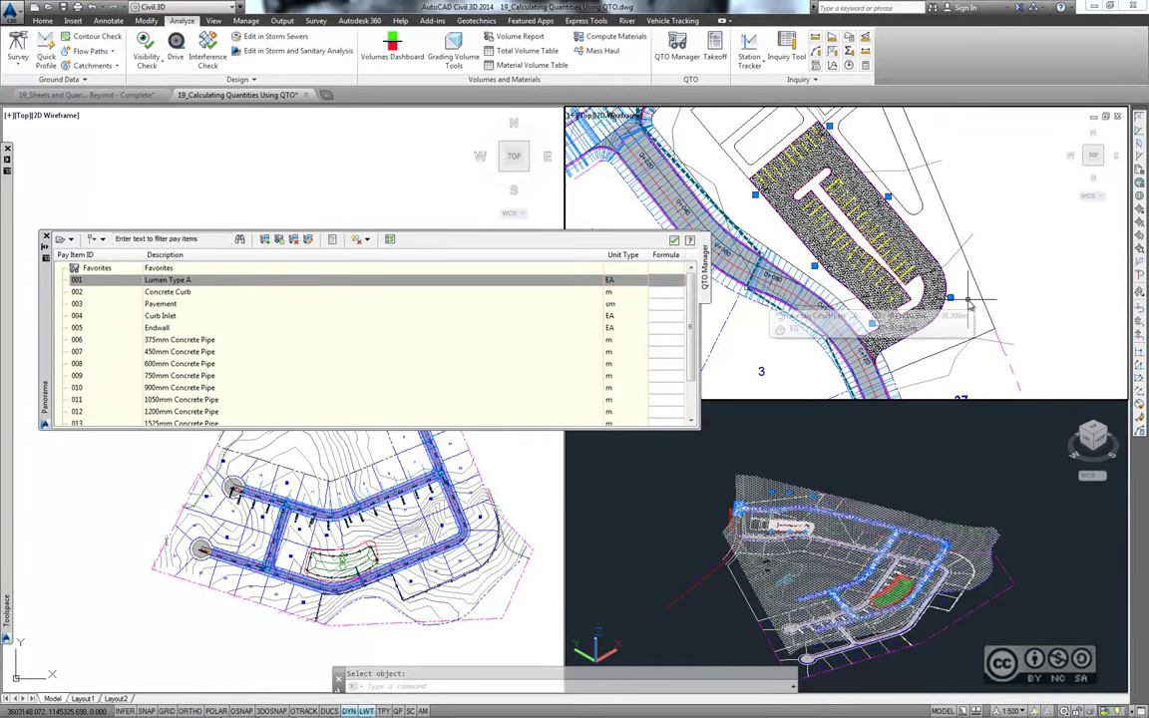
{"action": "left_click", "coordinate": [172, 353]}
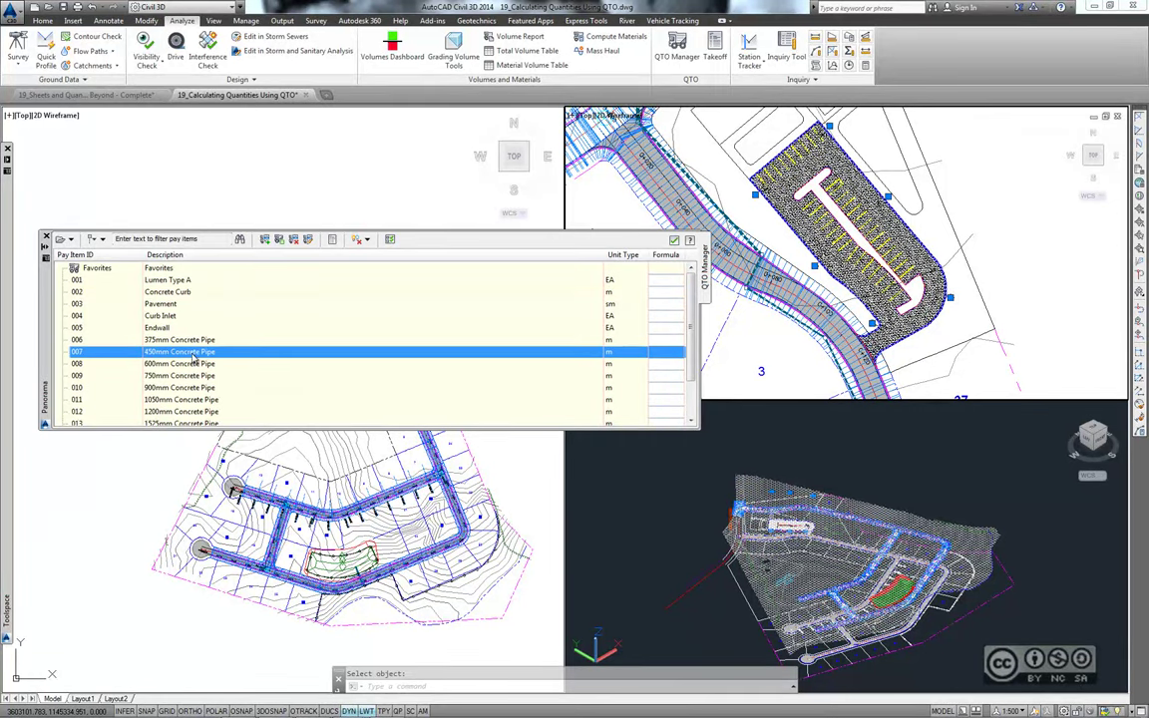
{"action": "right_click", "coordinate": [209, 355]}
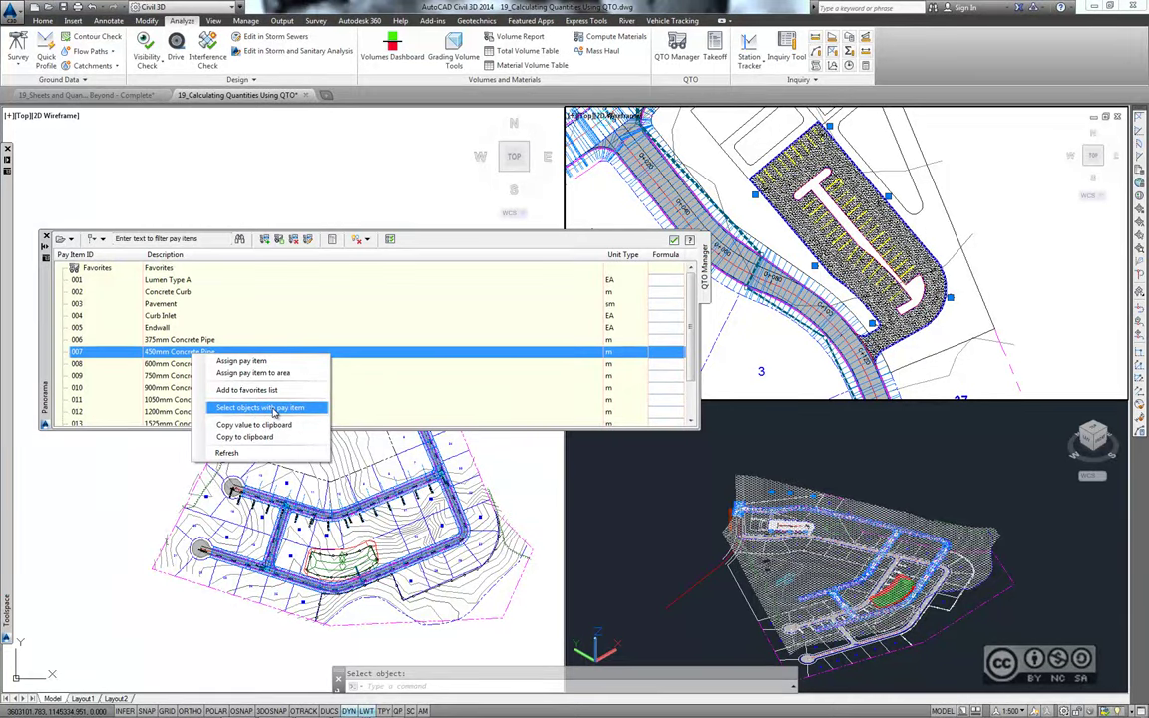
{"action": "left_click", "coordinate": [274, 412]}
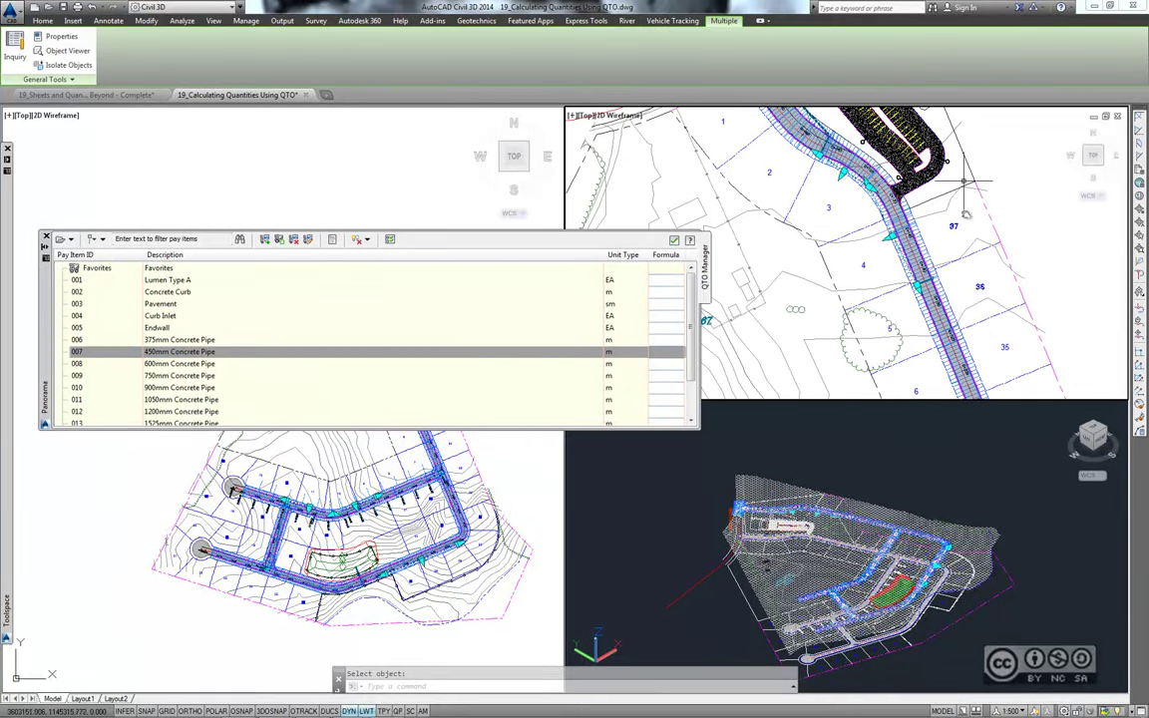
{"action": "scroll", "coordinate": [975, 262], "scroll_direction": "down", "scroll_amount": 1}
{"action": "scroll", "coordinate": [980, 229], "scroll_direction": "down", "scroll_amount": 1}
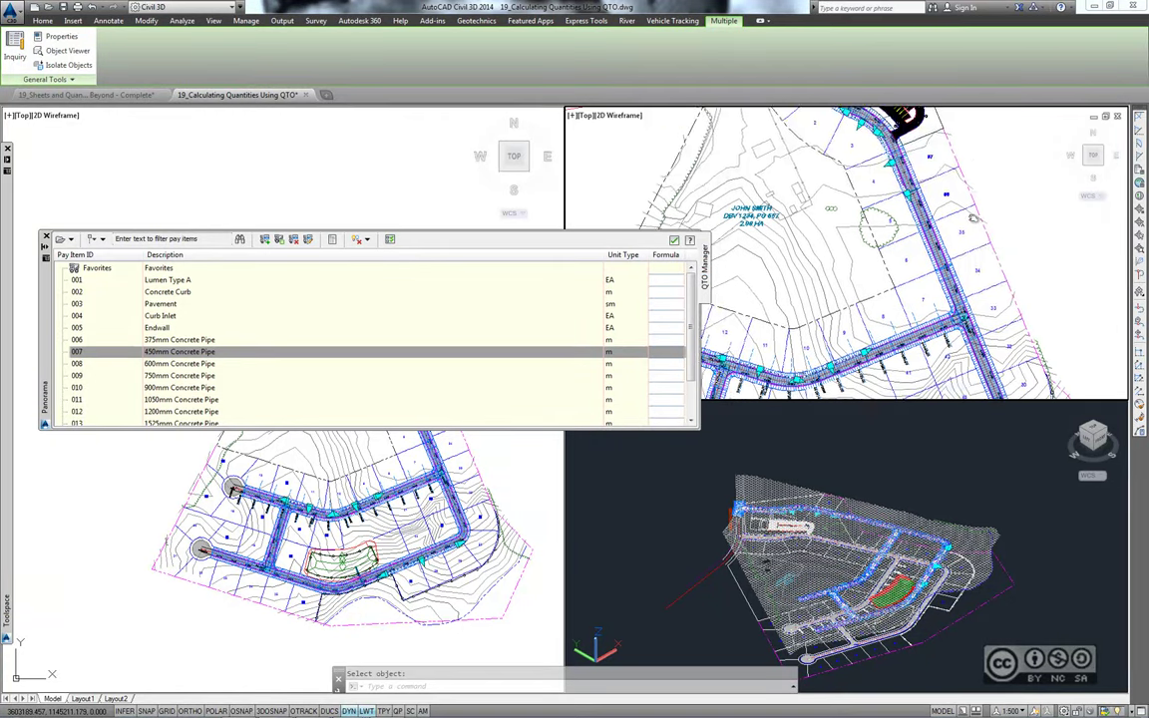
{"action": "scroll", "coordinate": [985, 175], "scroll_direction": "down", "scroll_amount": 2}
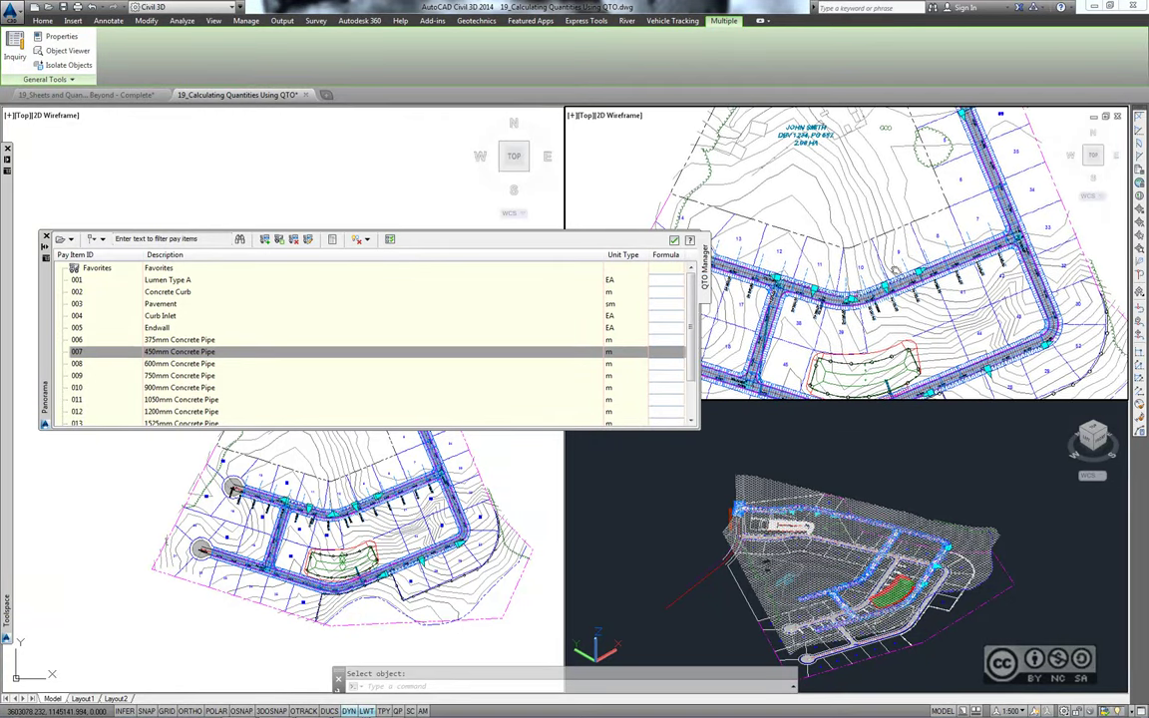
{"action": "key", "text": "Escape"}
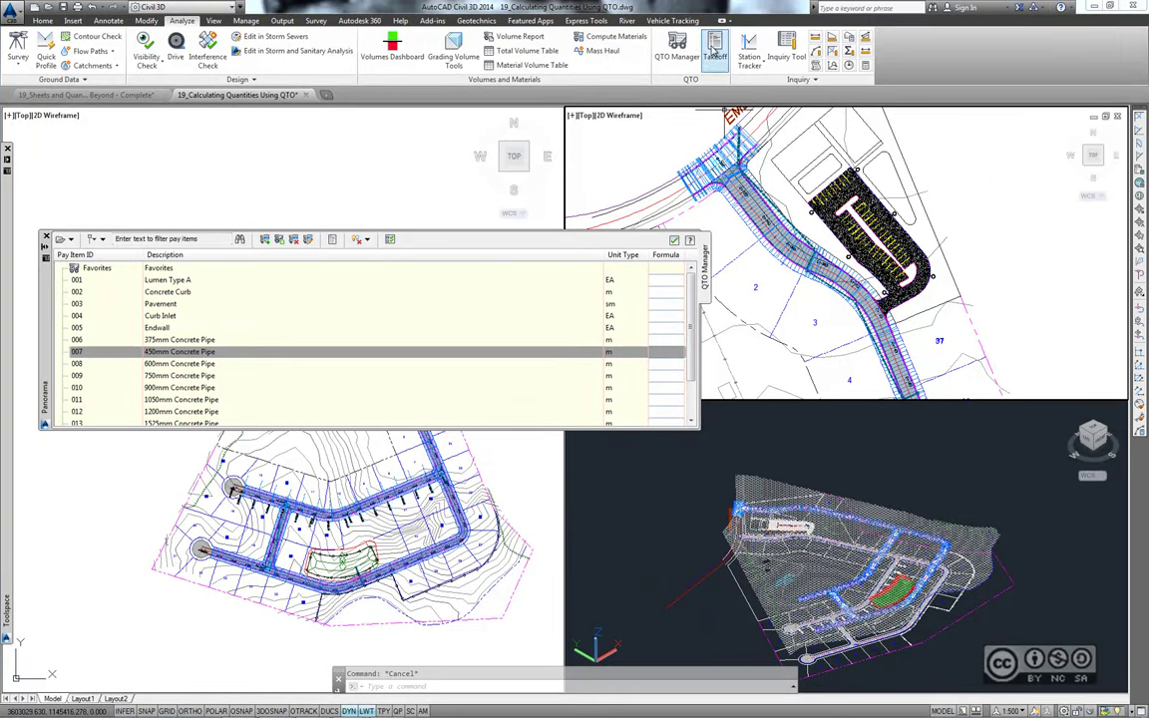
Step: Compute the drawing's quantity takeoff as a Summary (HTML).xsl report, then close it without saving
{"action": "left_click", "coordinate": [715, 46]}
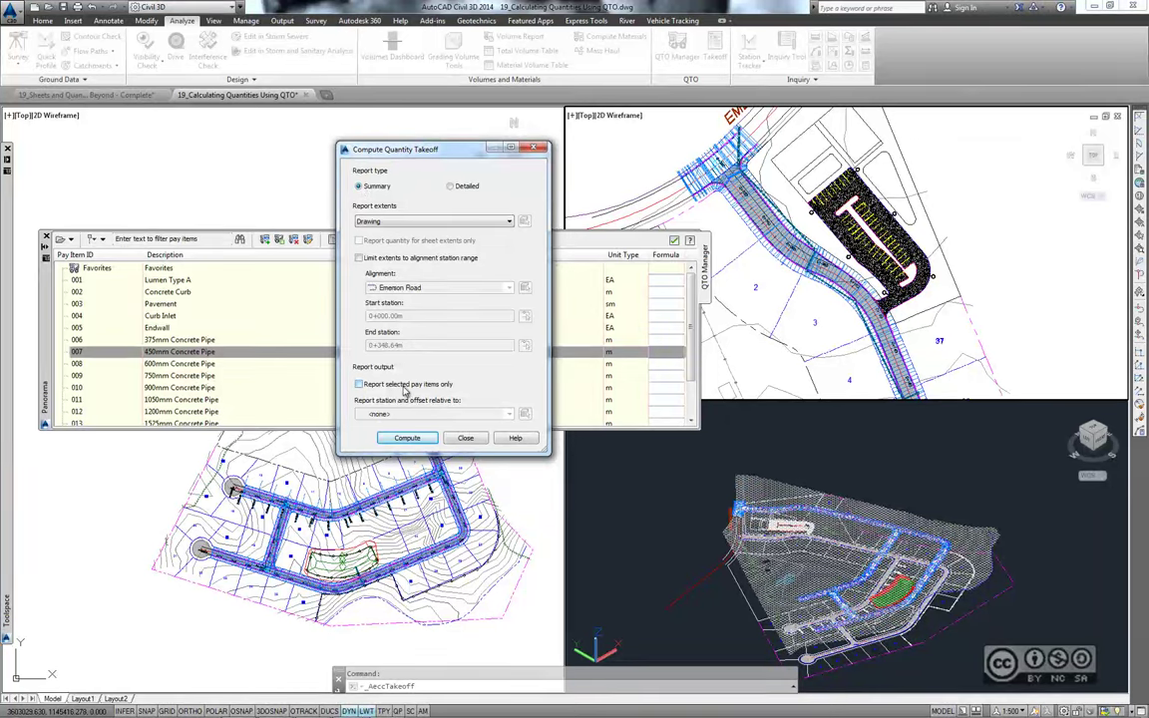
{"action": "left_click", "coordinate": [404, 439]}
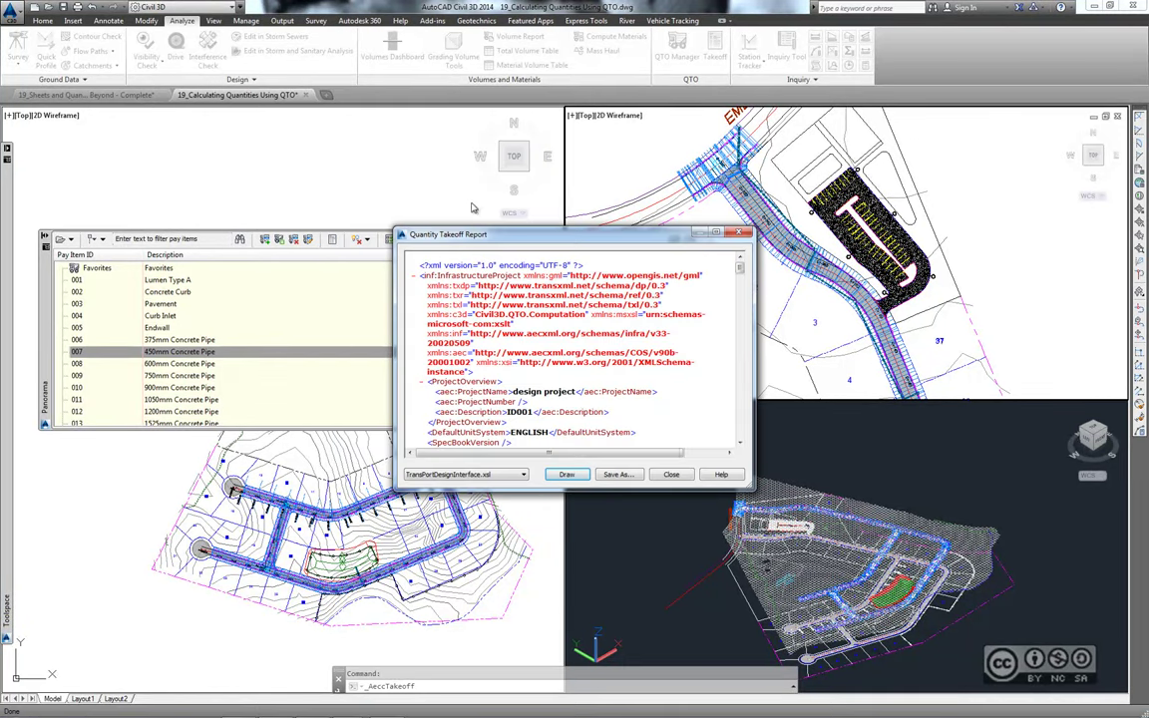
{"action": "left_click", "coordinate": [524, 475]}
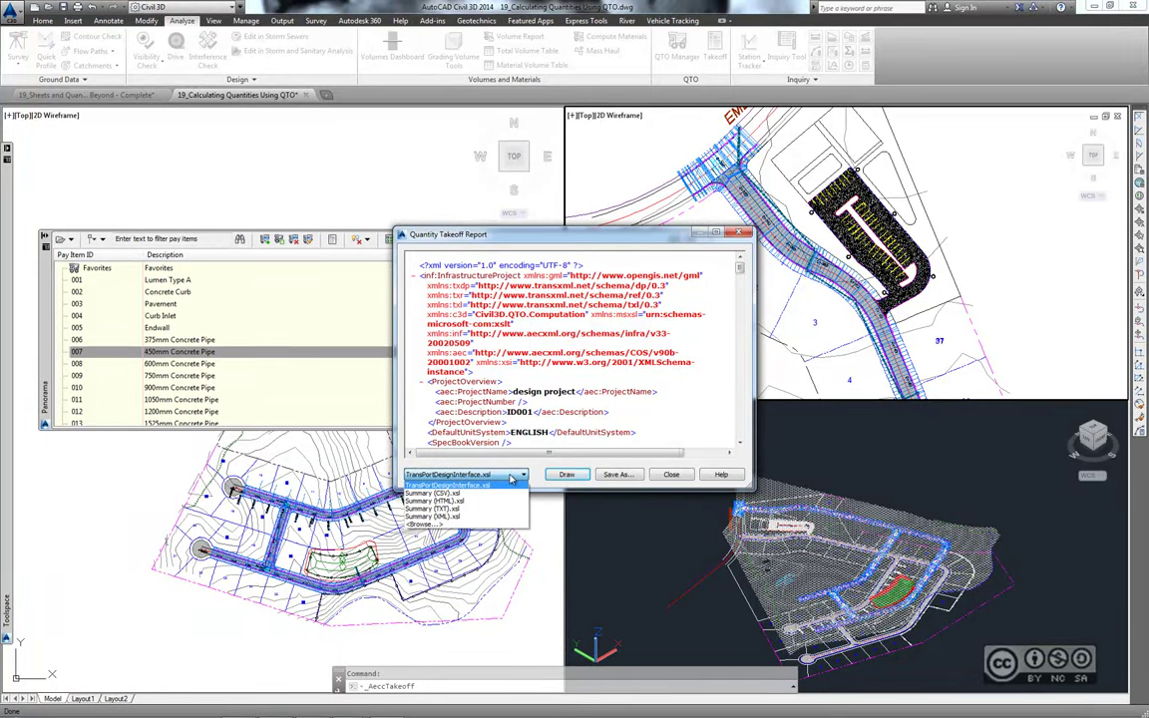
{"action": "left_click", "coordinate": [435, 501]}
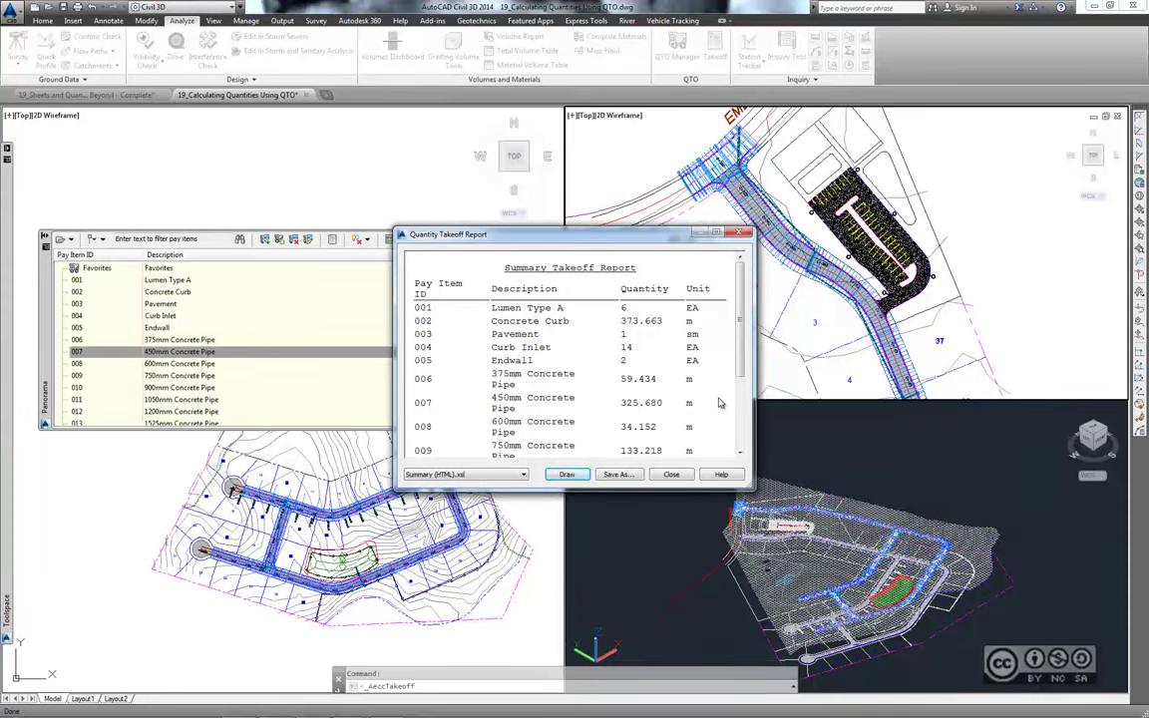
{"action": "left_click", "coordinate": [619, 475]}
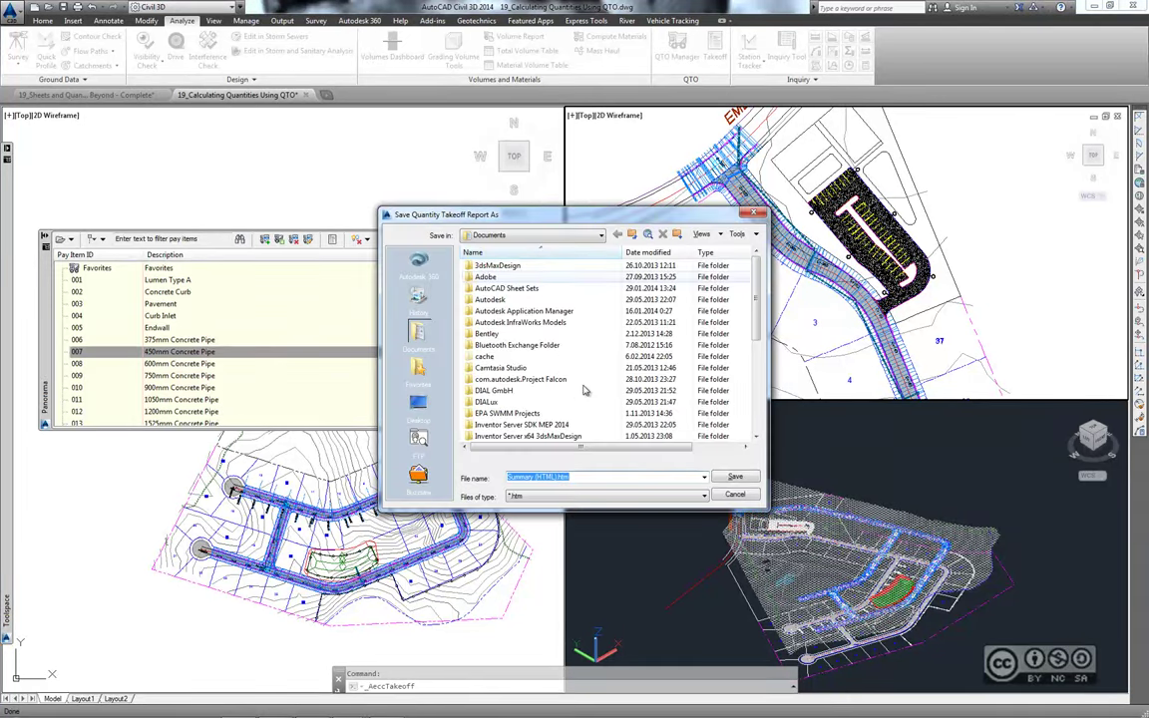
{"action": "key", "text": "Return"}
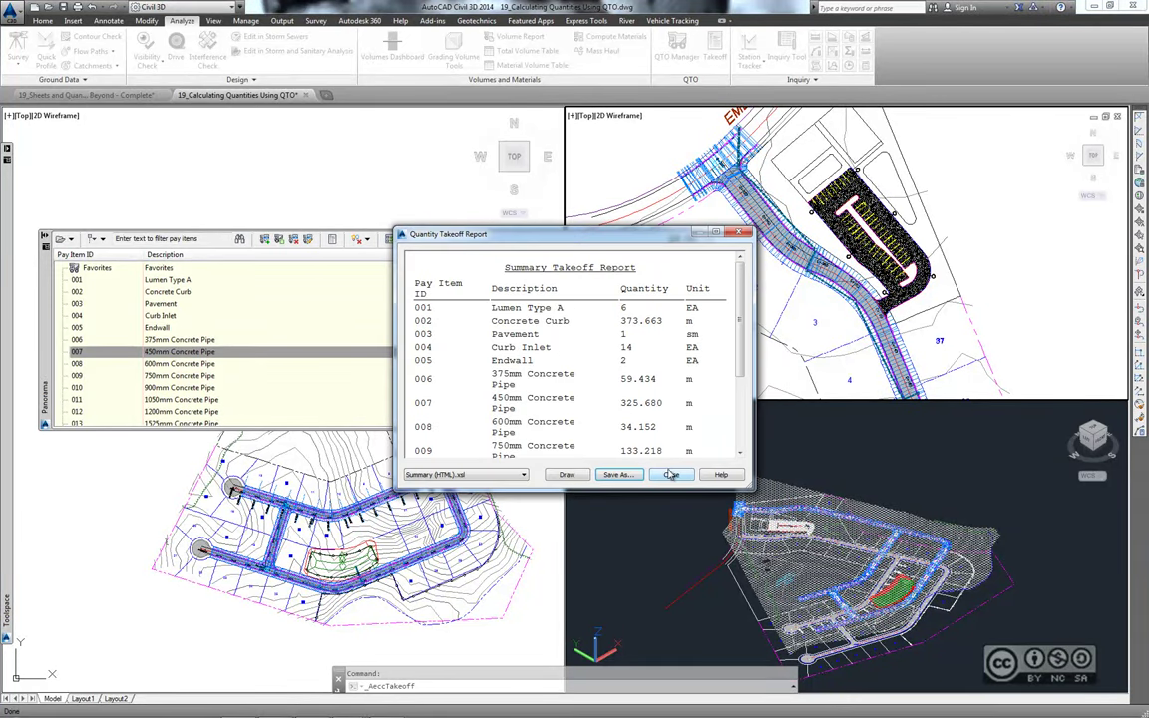
{"action": "left_click", "coordinate": [672, 475]}
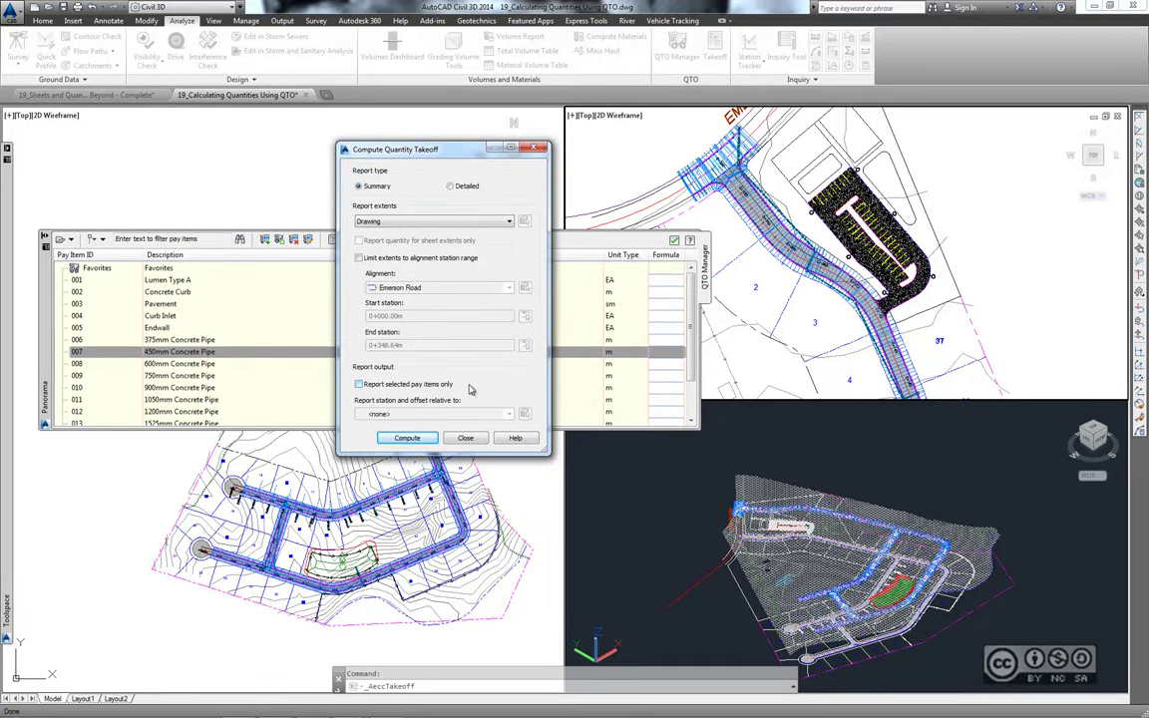
Step: Close the Compute Quantity Takeoff dialog
{"action": "left_click", "coordinate": [465, 439]}
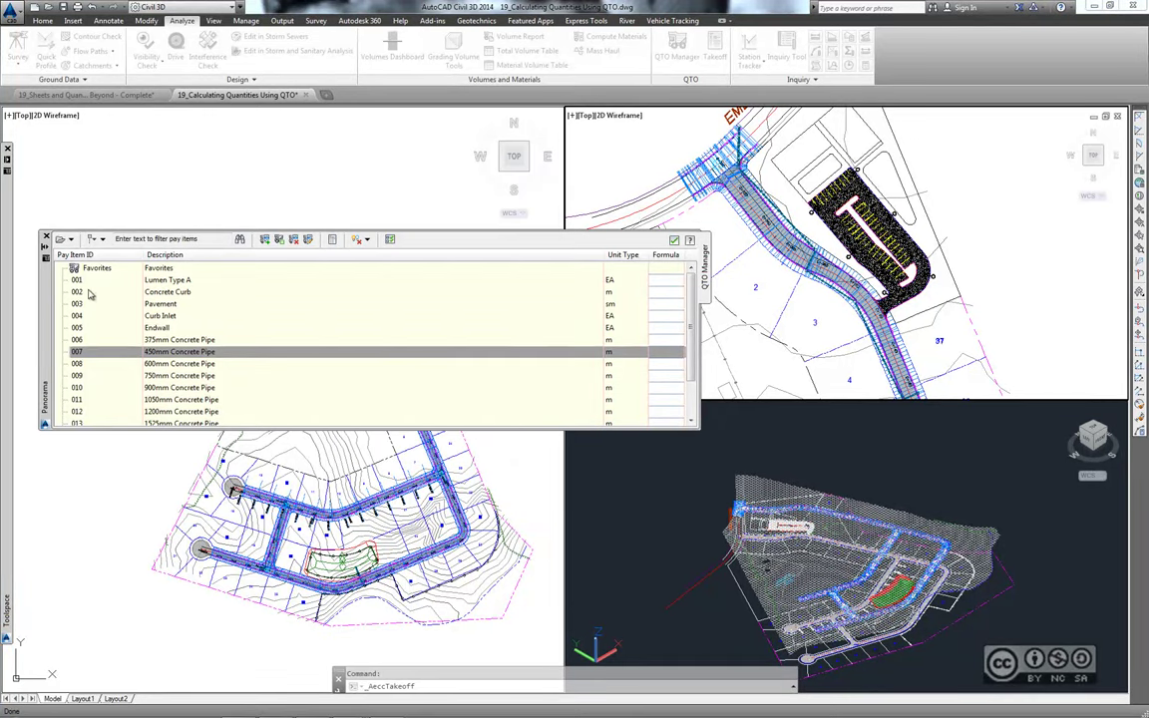
Step: Close the QTO Manager and open 19_Calculating Quantities Using Sections.dwg
{"action": "left_click", "coordinate": [46, 237]}
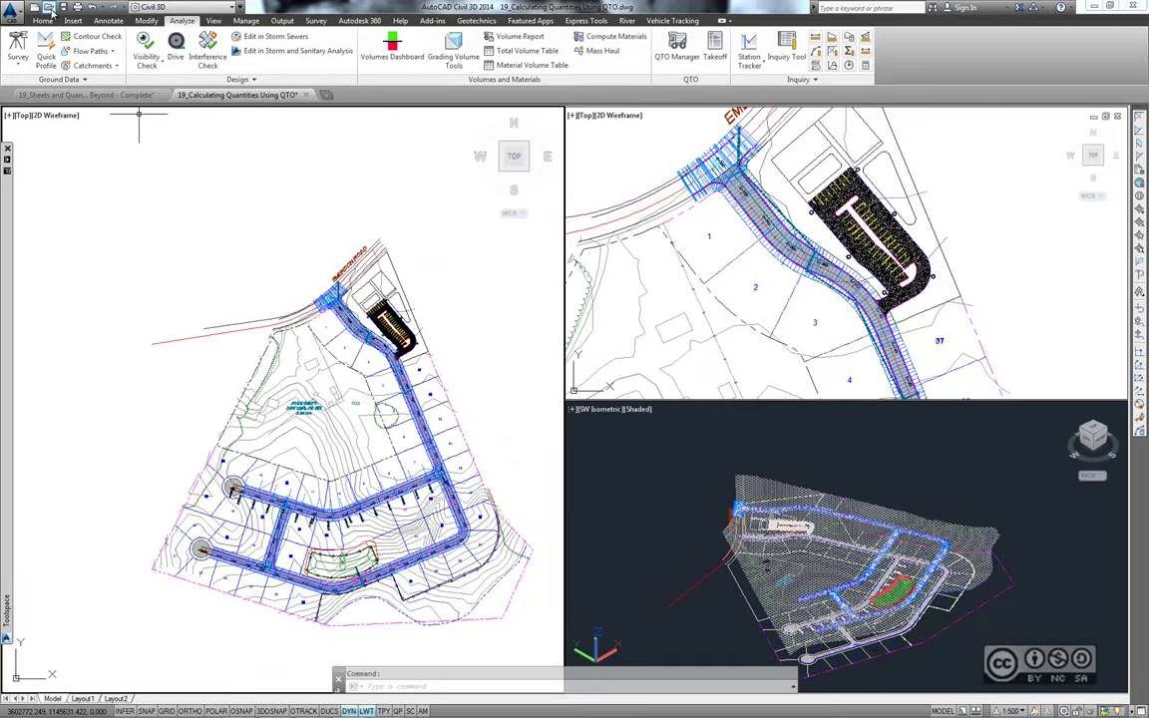
{"action": "left_click", "coordinate": [45, 8]}
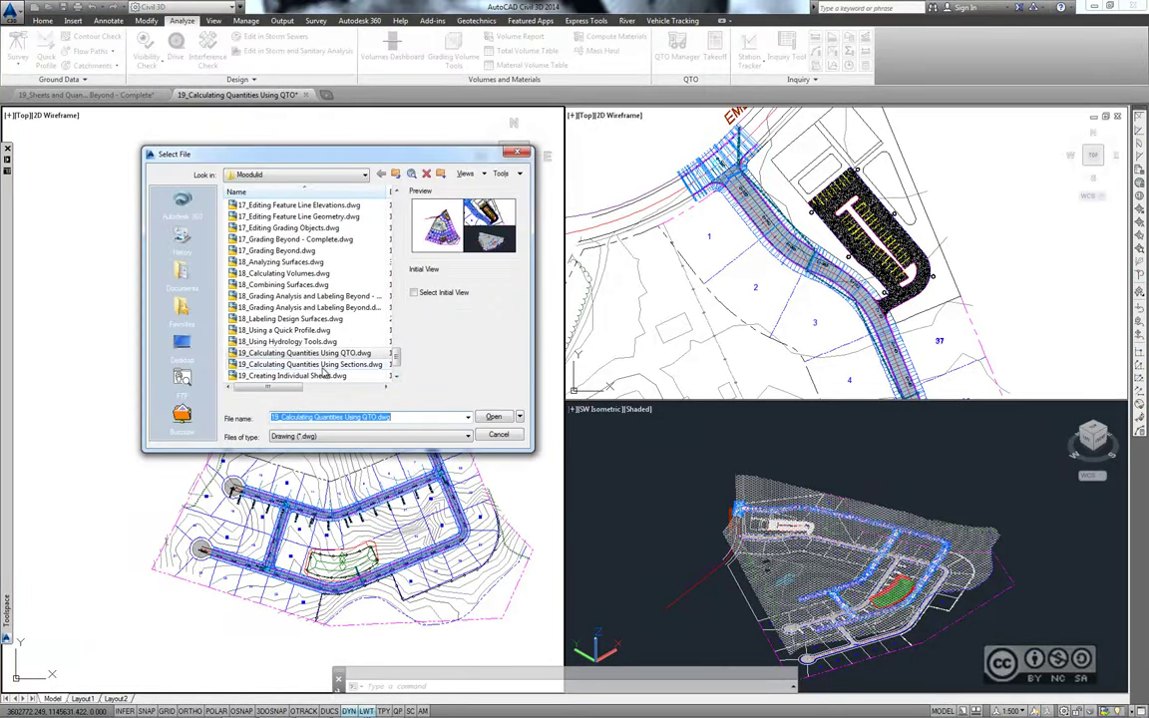
{"action": "mouse_move", "coordinate": [309, 364]}
{"action": "double_click", "coordinate": [350, 365]}
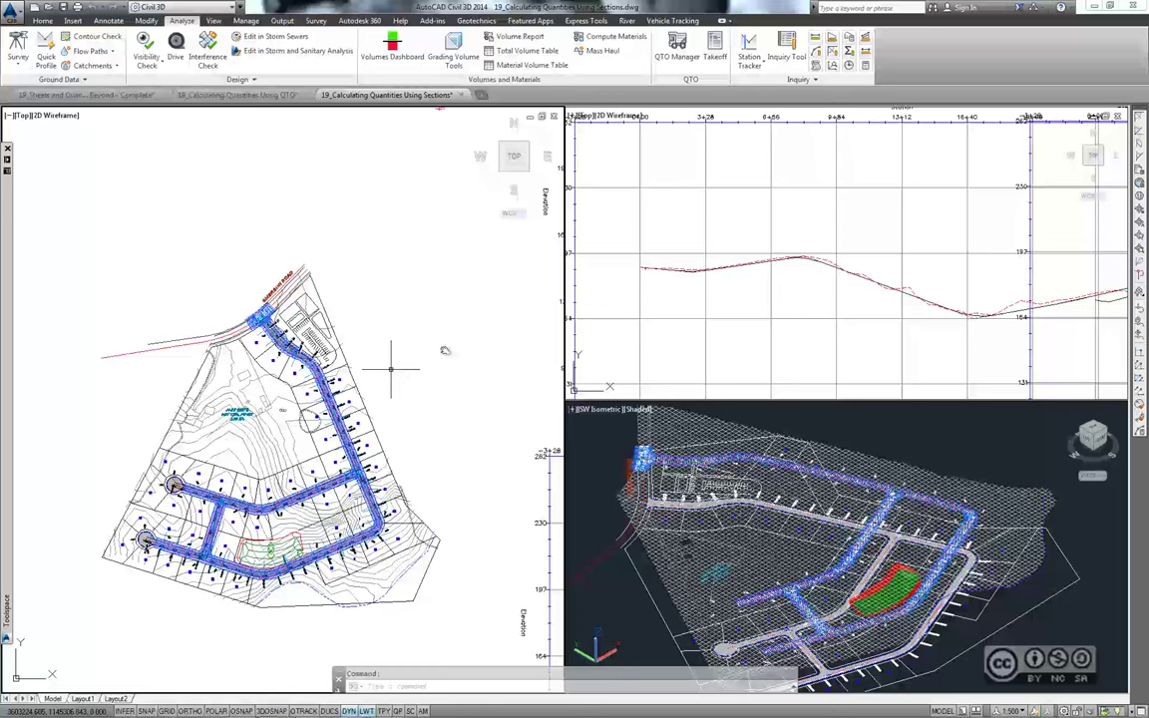
Step: Pan and zoom the plan to the road entrance near lot 24
{"action": "middle_click_drag", "start_coordinate": [437, 401], "coordinate": [451, 339]}
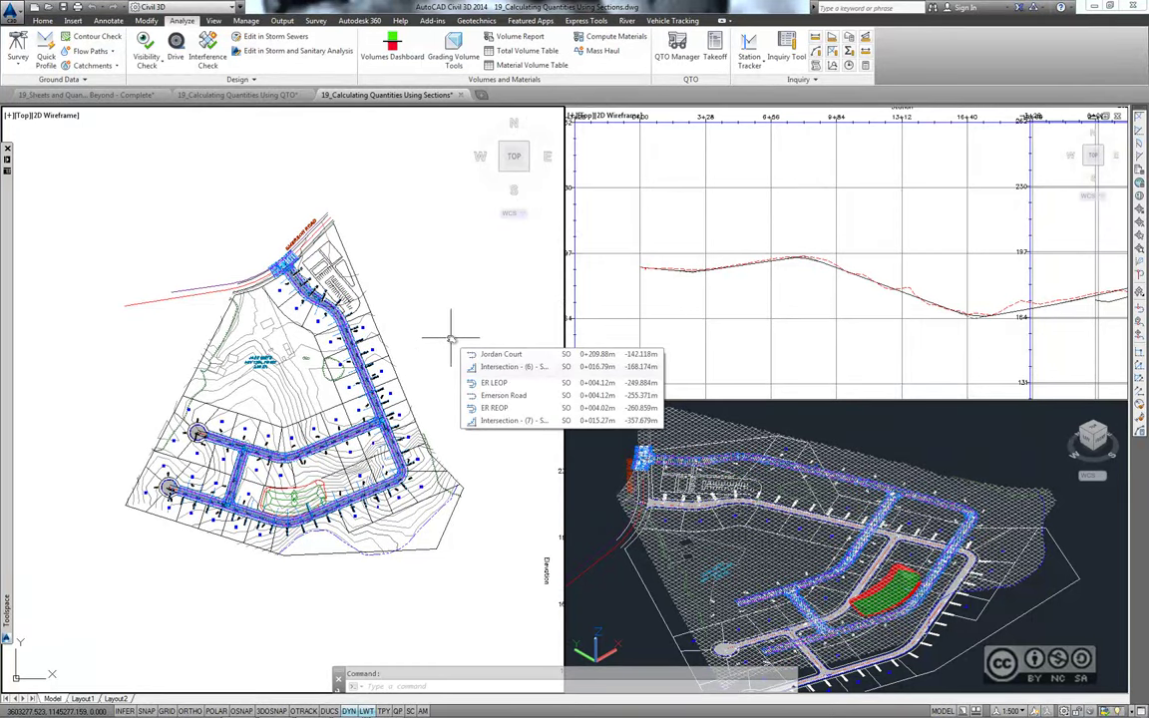
{"action": "scroll", "coordinate": [304, 399], "scroll_direction": "up", "scroll_amount": 2}
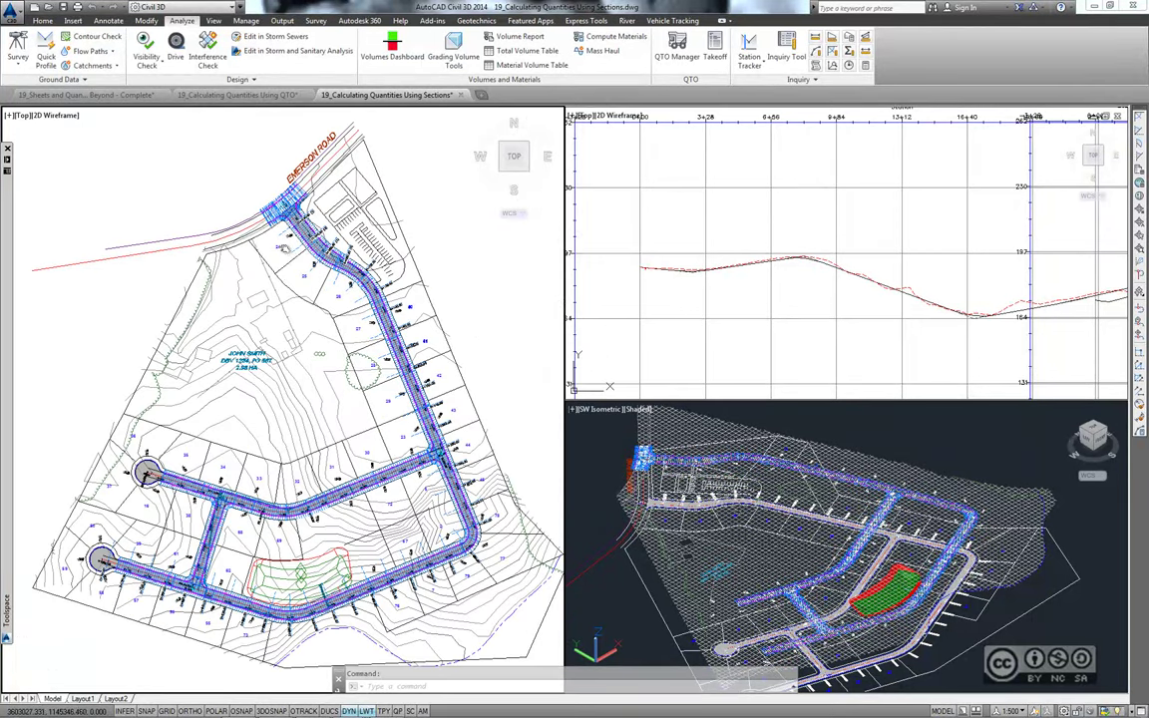
{"action": "scroll", "coordinate": [285, 244], "scroll_direction": "up", "scroll_amount": 5}
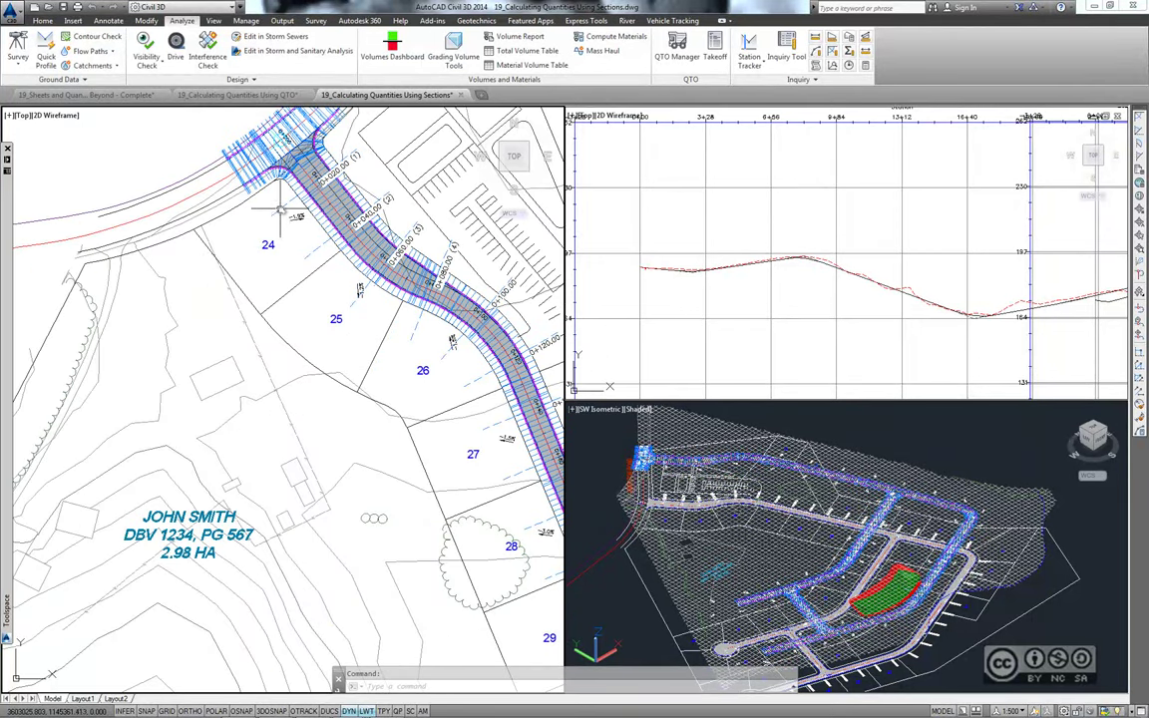
{"action": "middle_click_drag", "start_coordinate": [284, 244], "coordinate": [238, 281]}
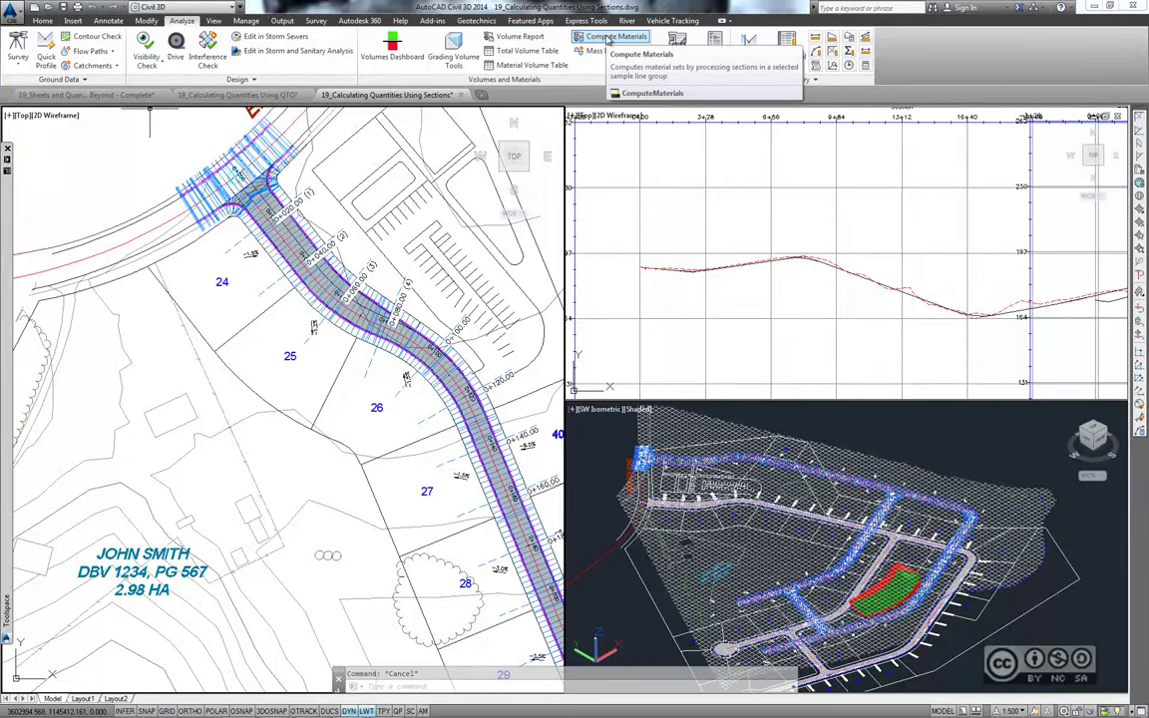
Step: Start Compute Materials using the Quantities sample line group
{"action": "left_click", "coordinate": [608, 38]}
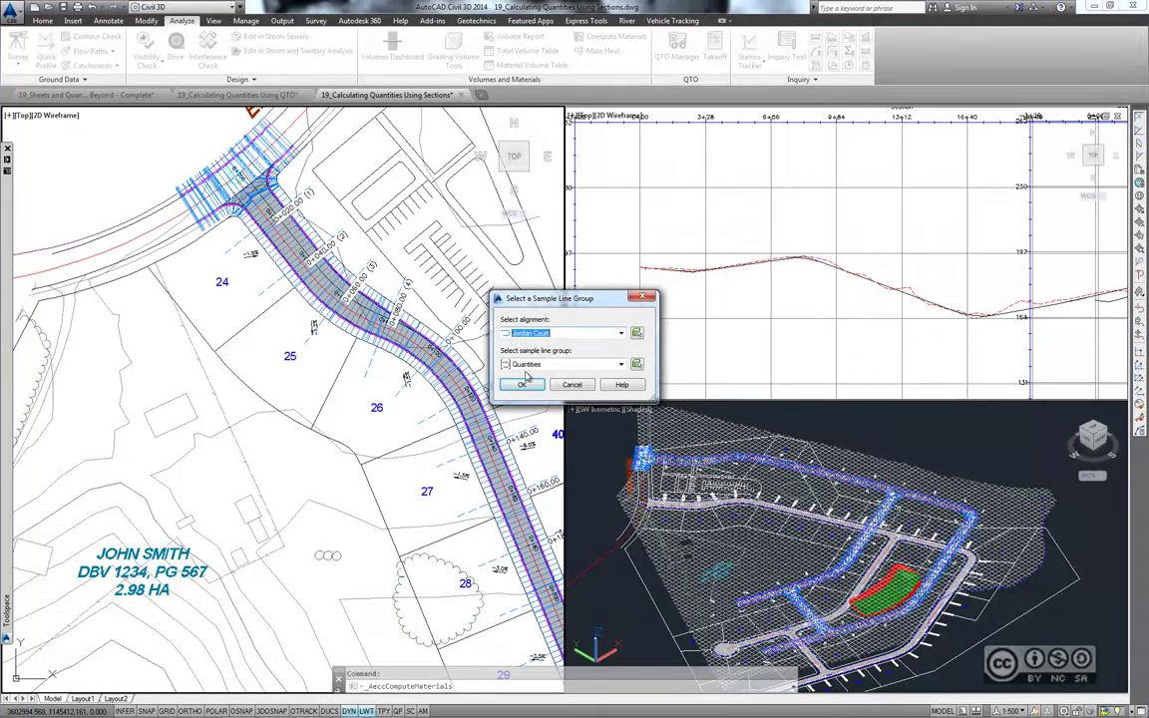
{"action": "left_click", "coordinate": [525, 366]}
{"action": "left_click", "coordinate": [538, 375]}
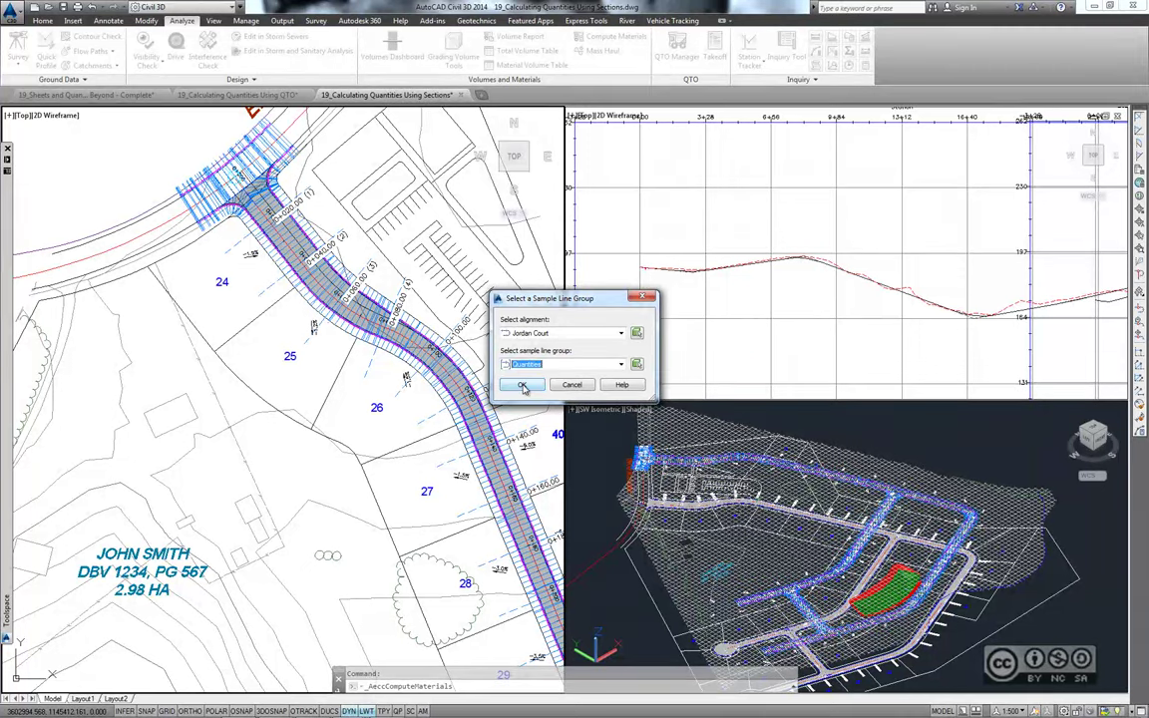
{"action": "left_click", "coordinate": [523, 387]}
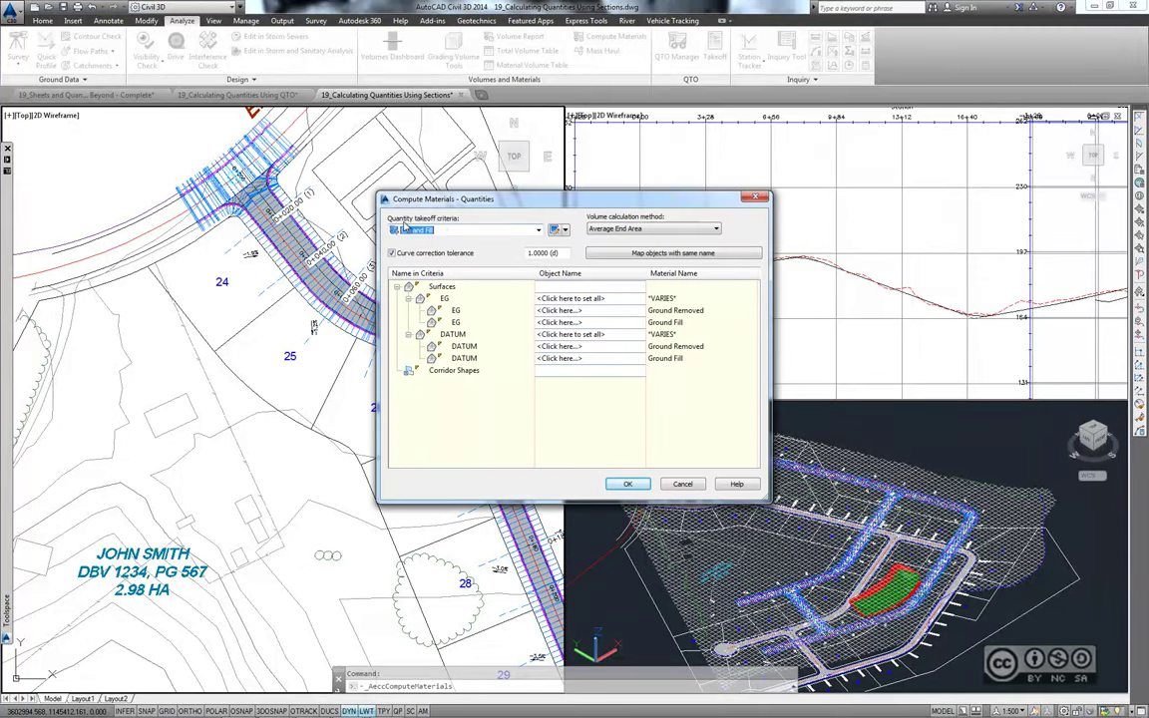
Step: Apply Basic Road Materials criteria, map same-name corridor shapes, and compute the quantities
{"action": "left_click", "coordinate": [468, 230]}
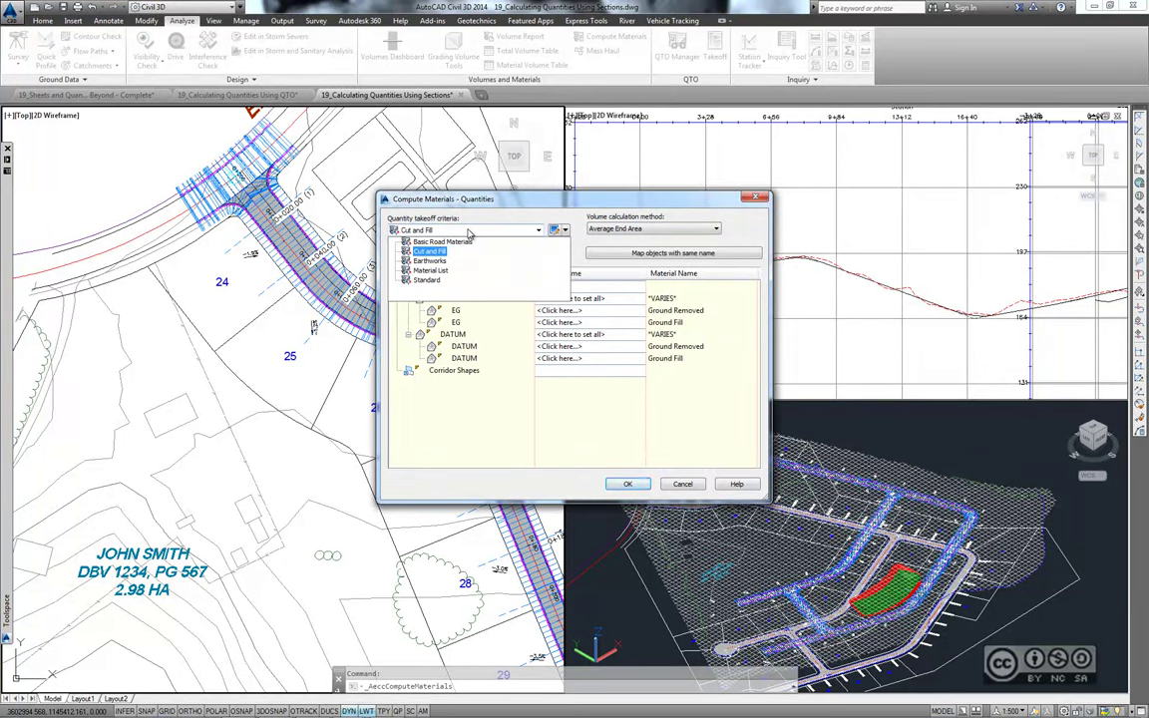
{"action": "left_click", "coordinate": [438, 243]}
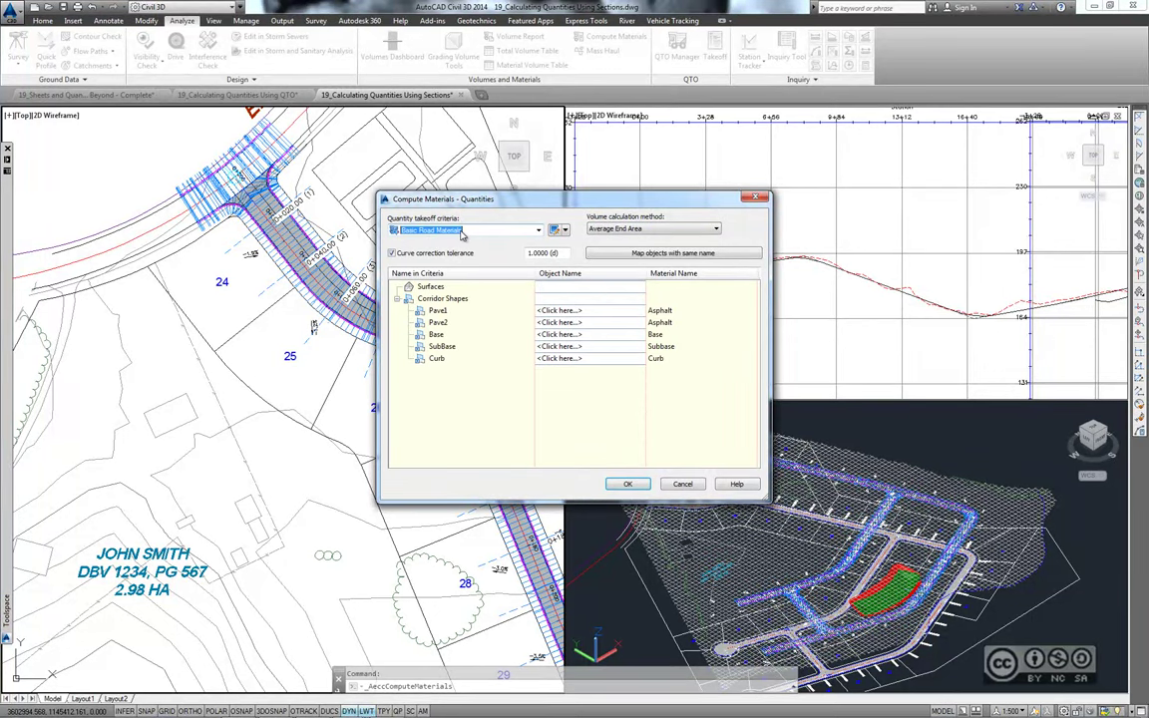
{"action": "left_click", "coordinate": [674, 256]}
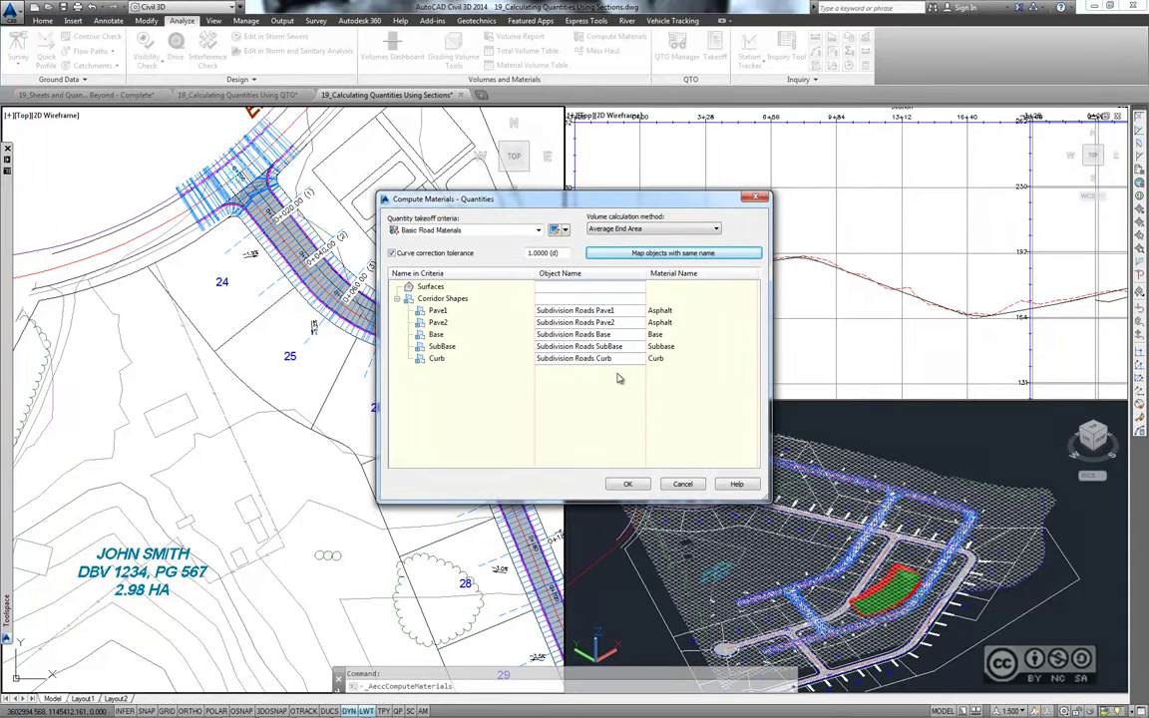
{"action": "left_click", "coordinate": [629, 485]}
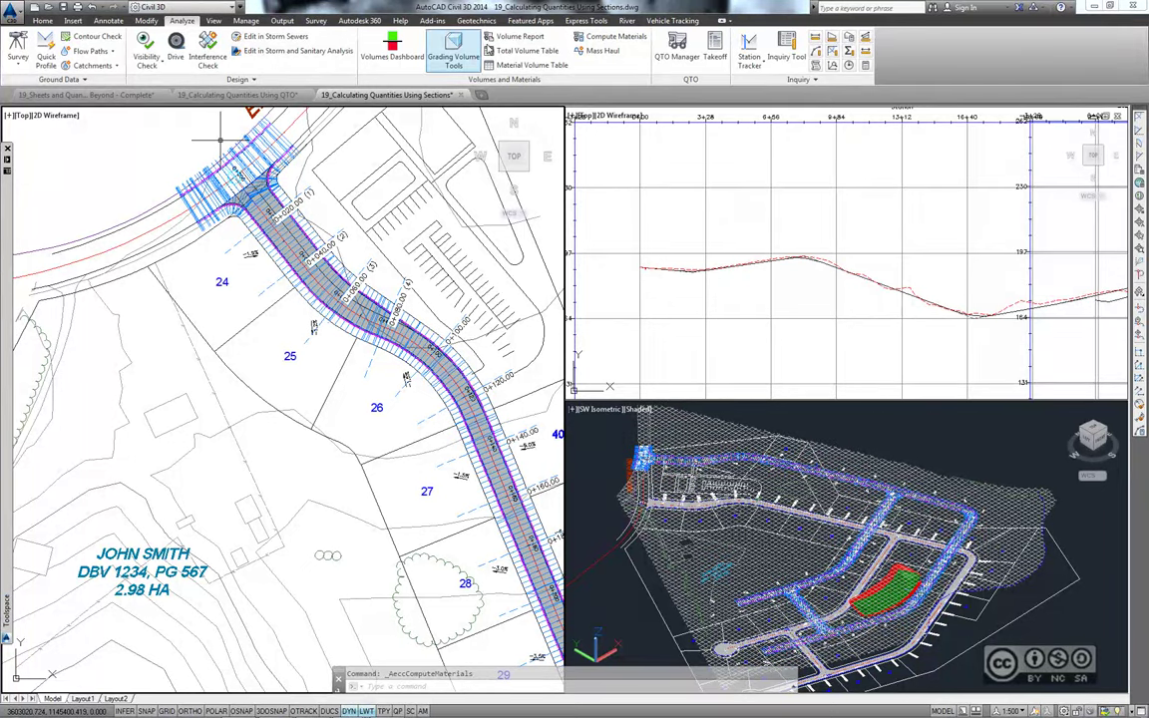
Step: Generate the Jordan Court material volume report using the Select Material.xsl style sheet
{"action": "left_click", "coordinate": [512, 40]}
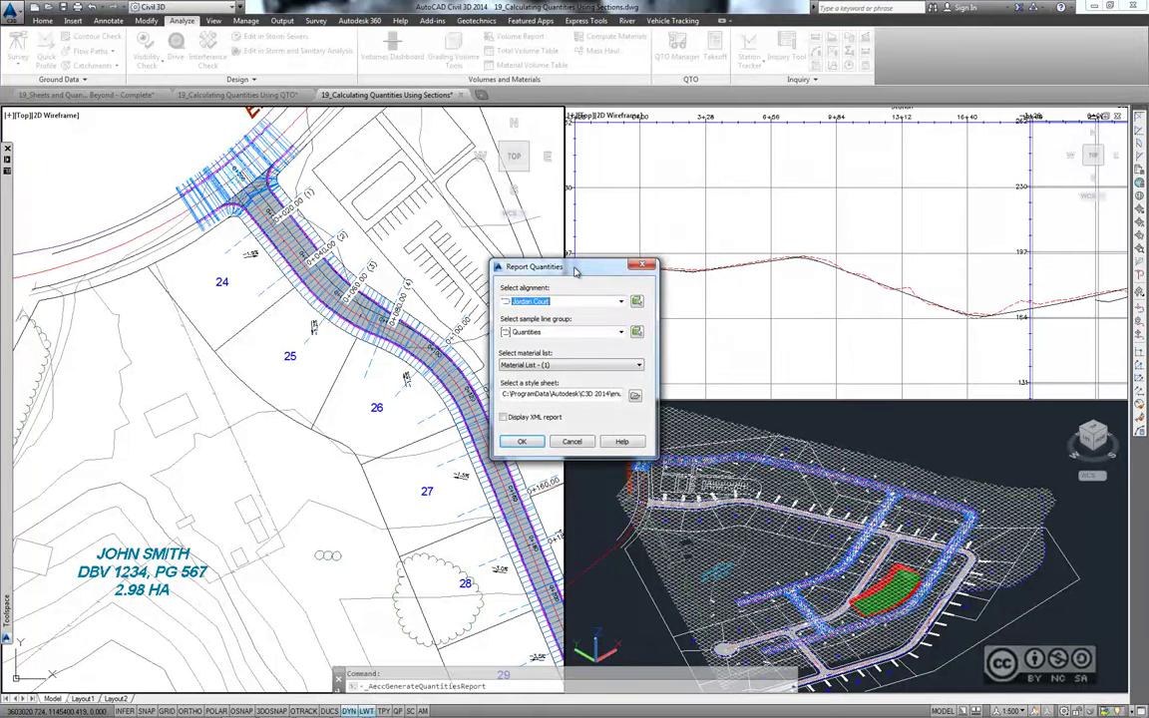
{"action": "left_click", "coordinate": [635, 396]}
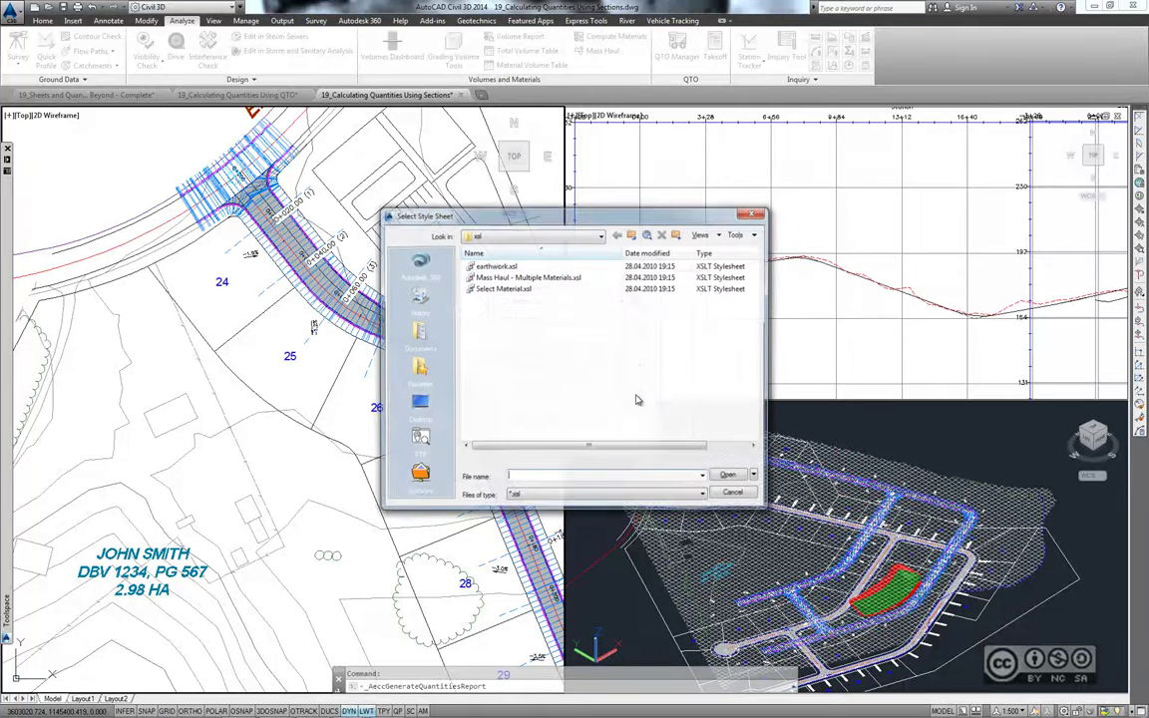
{"action": "left_click", "coordinate": [518, 292]}
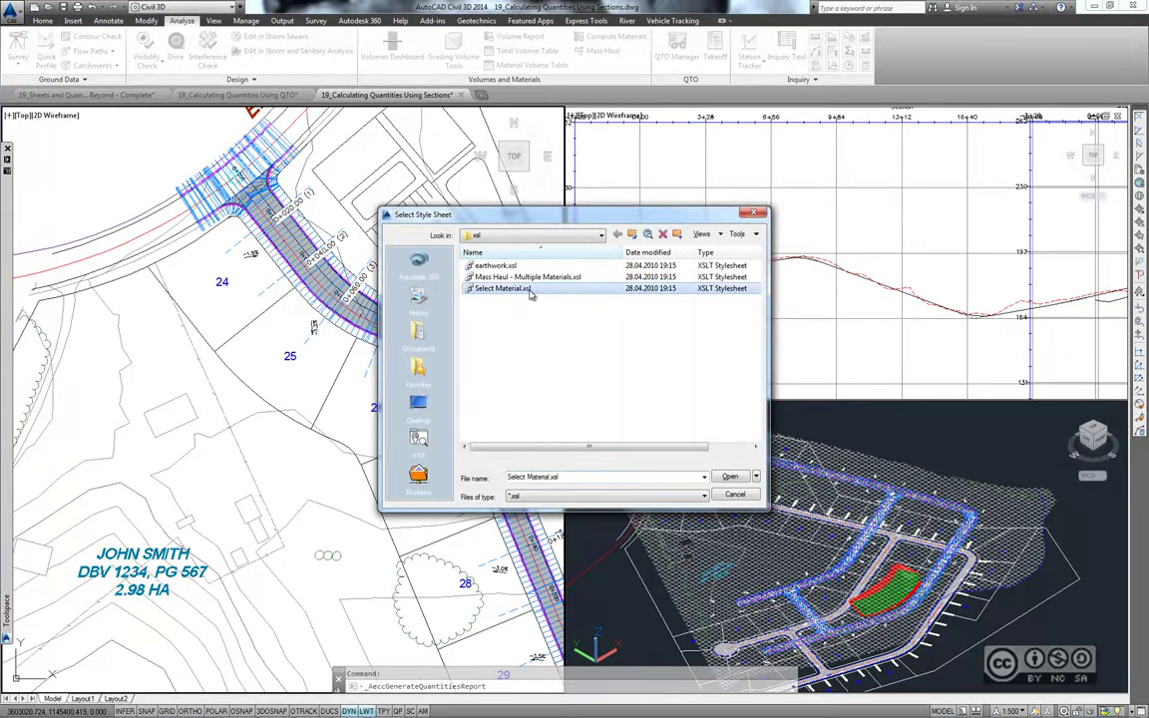
{"action": "double_click", "coordinate": [531, 292]}
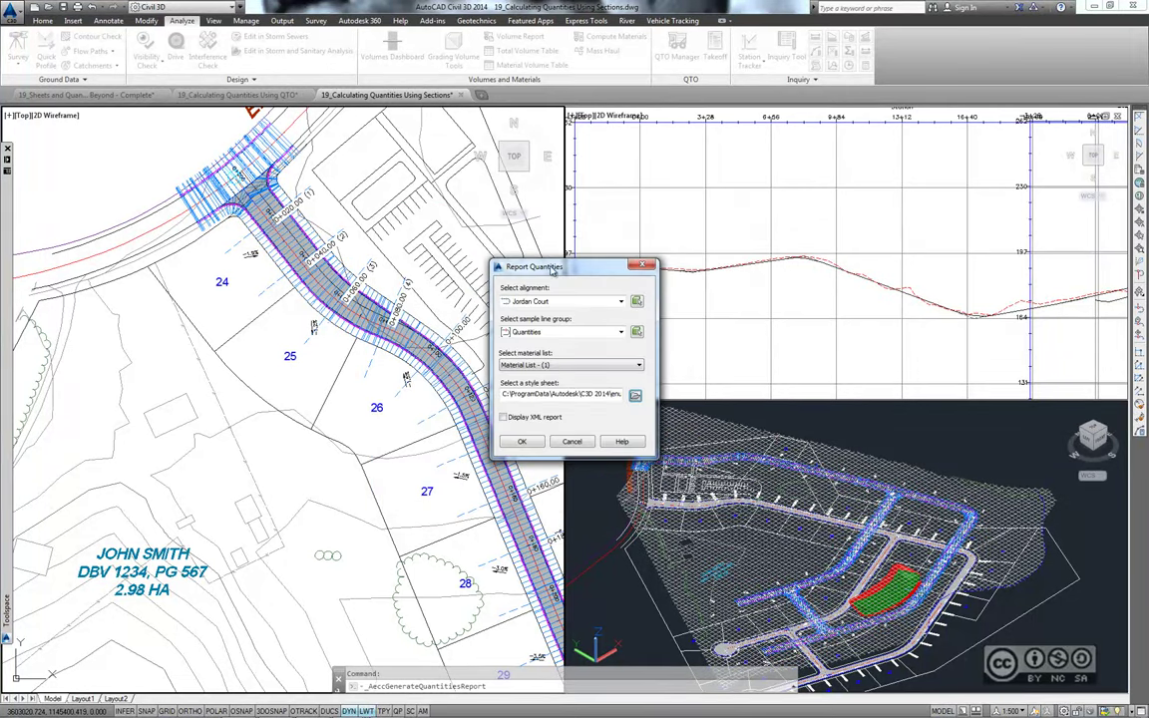
{"action": "left_click", "coordinate": [524, 442]}
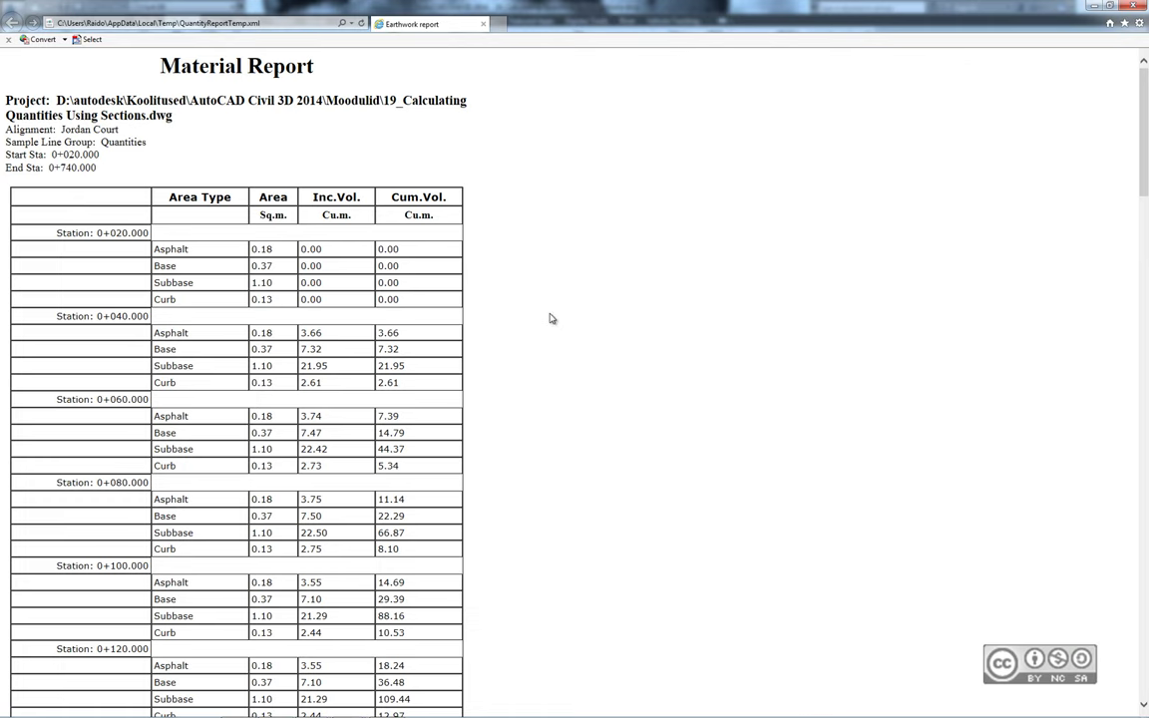
Step: Scroll through the report's per-station Asphalt, Base, Subbase and Curb volumes
{"action": "scroll", "coordinate": [547, 339], "scroll_direction": "down", "scroll_amount": 20}
{"action": "scroll", "coordinate": [542, 360], "scroll_direction": "down", "scroll_amount": 5}
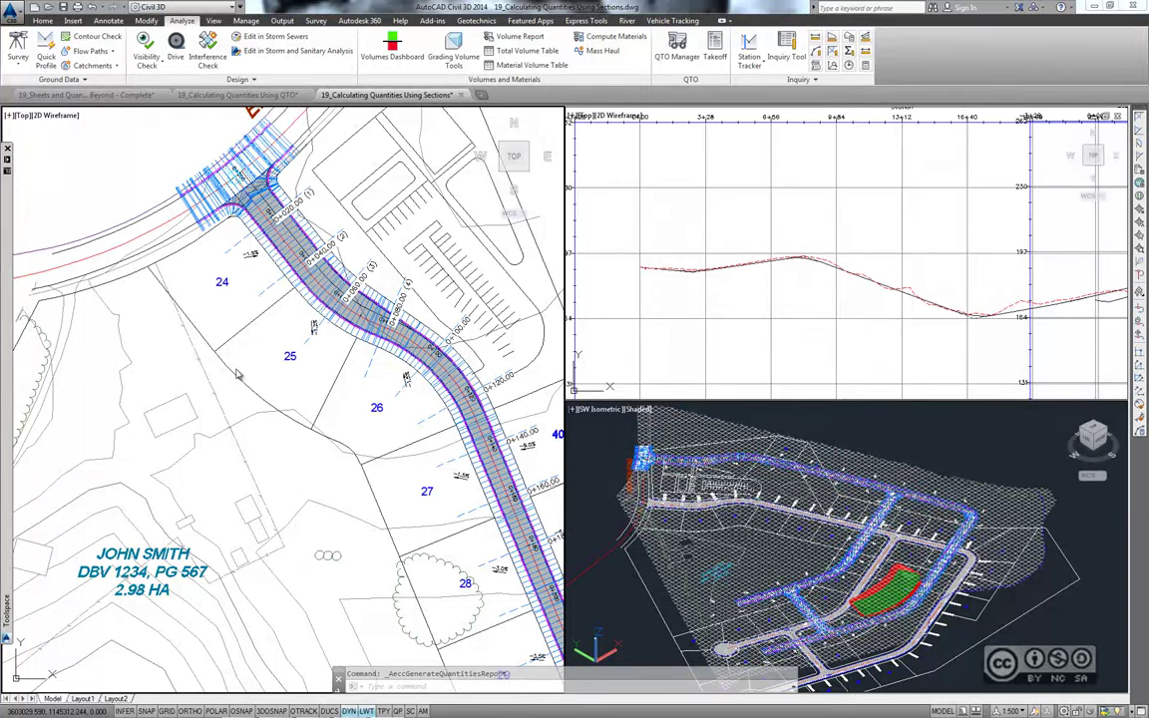
Step: Open the drawing 19_Creating Individual Sheets.dwg
{"action": "left_click", "coordinate": [48, 7]}
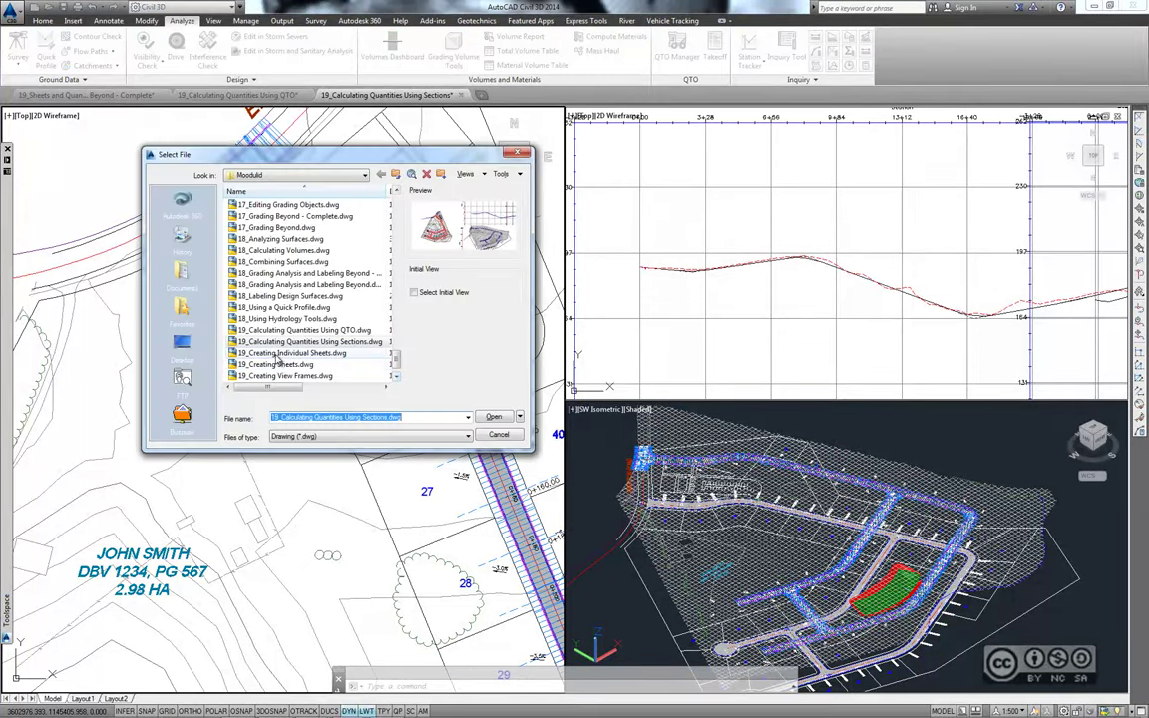
{"action": "left_click", "coordinate": [299, 354]}
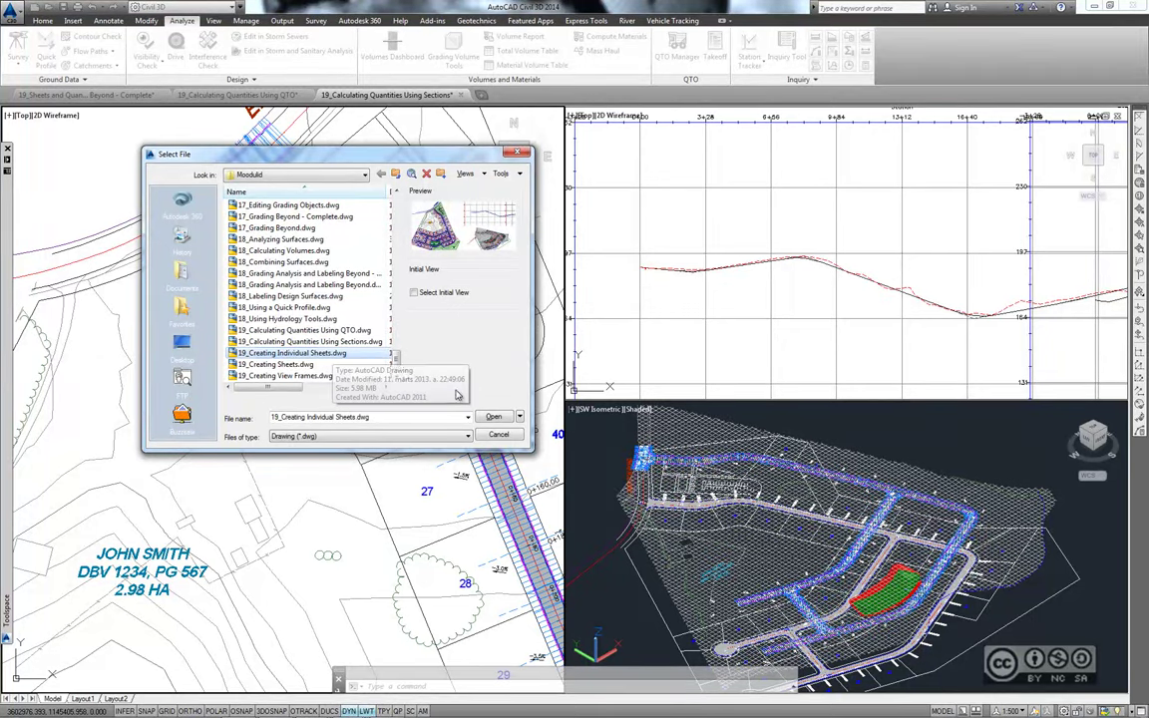
{"action": "key", "text": "Return"}
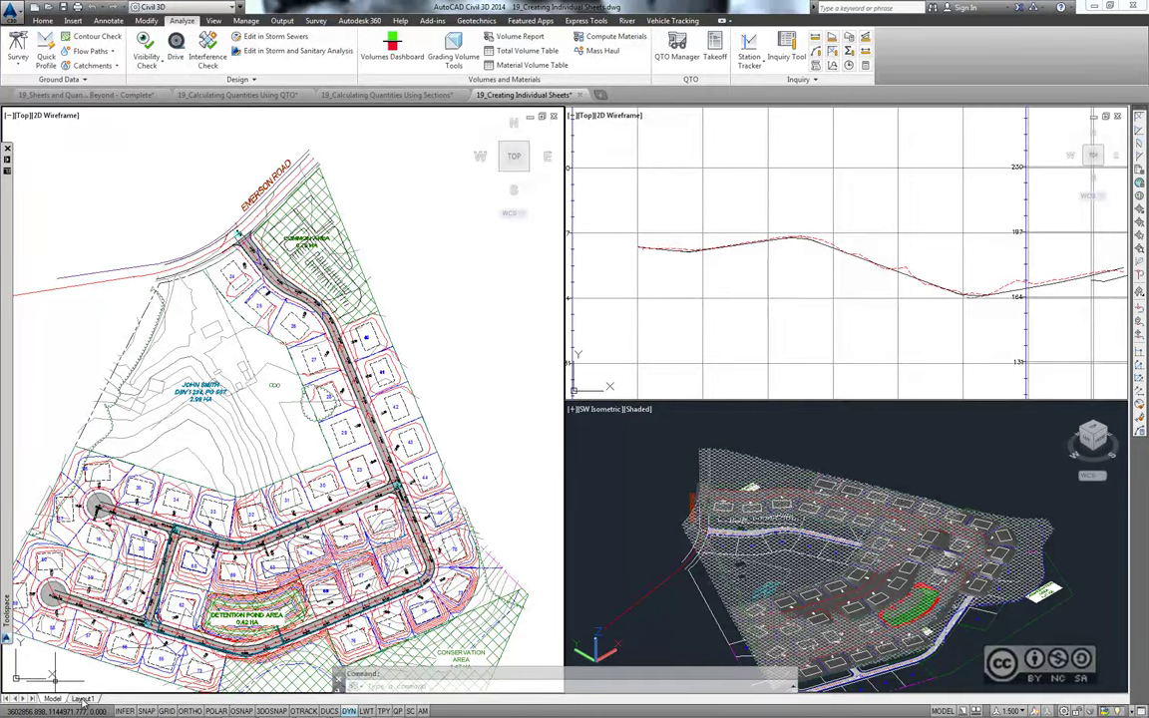
{"action": "mouse_move", "coordinate": [82, 699]}
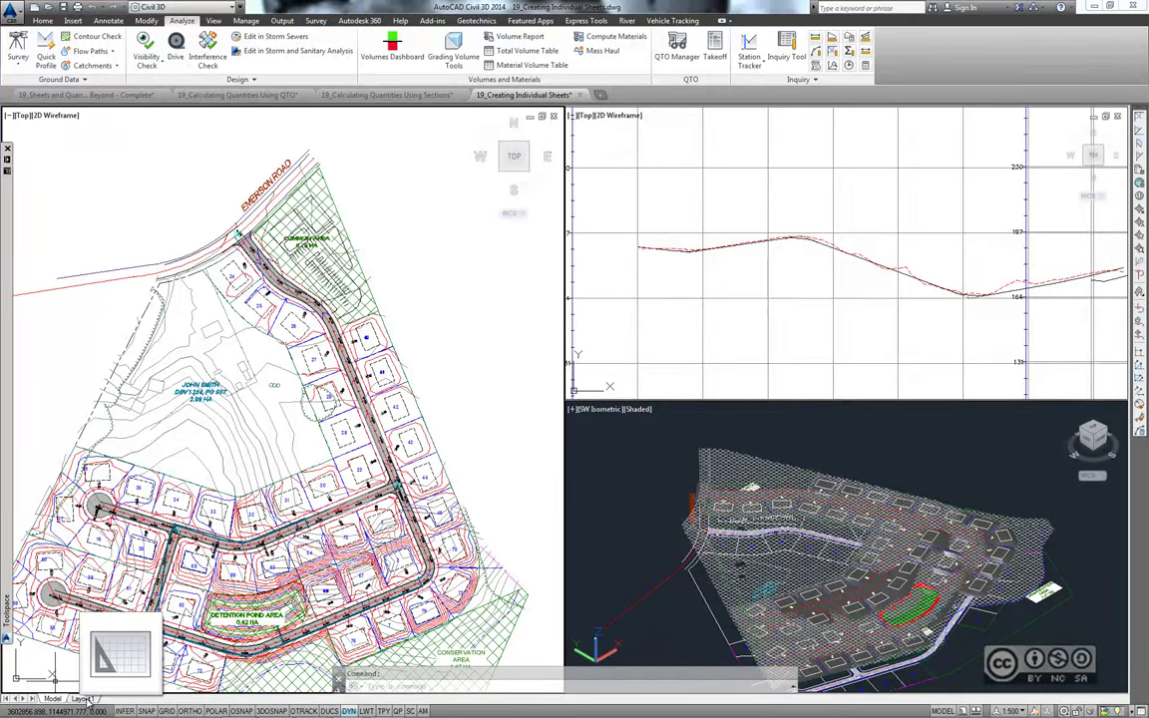
Step: Add the ISO A0 Plan Only 1 to 750 layout from the 19_Civil 3D (Metric) Plan only.dwt template
{"action": "right_click", "coordinate": [88, 700]}
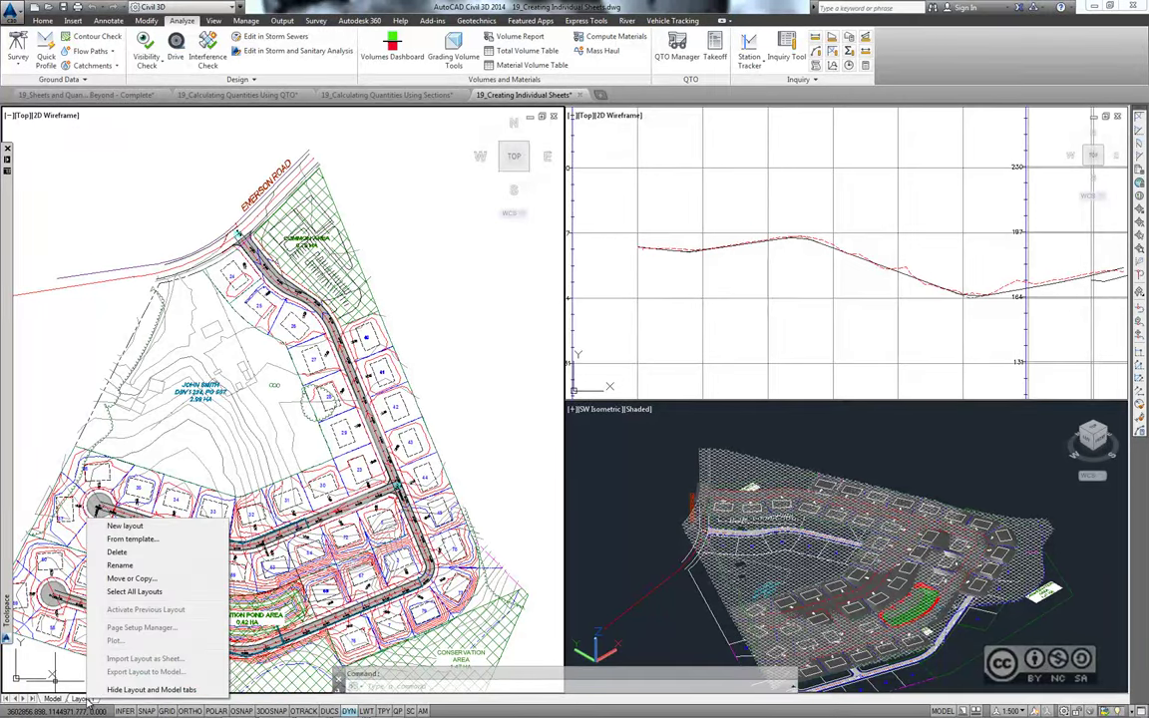
{"action": "left_click", "coordinate": [131, 538]}
{"action": "left_click", "coordinate": [539, 236]}
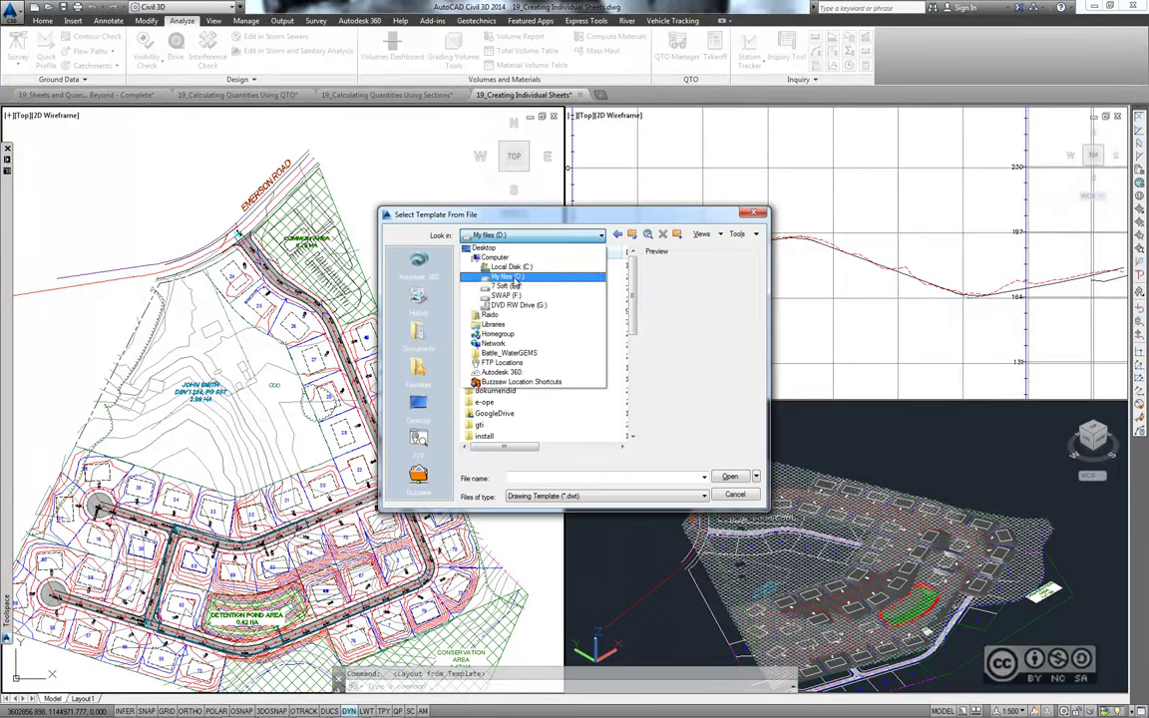
{"action": "left_click", "coordinate": [510, 278]}
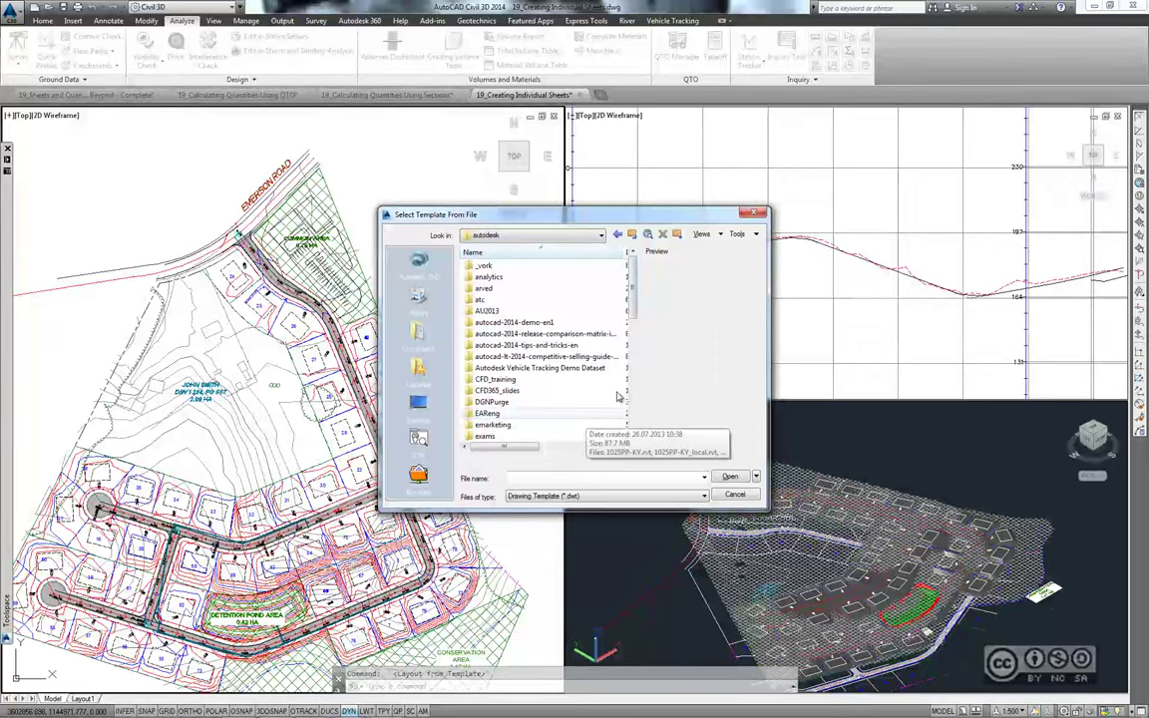
{"action": "left_click", "coordinate": [553, 323]}
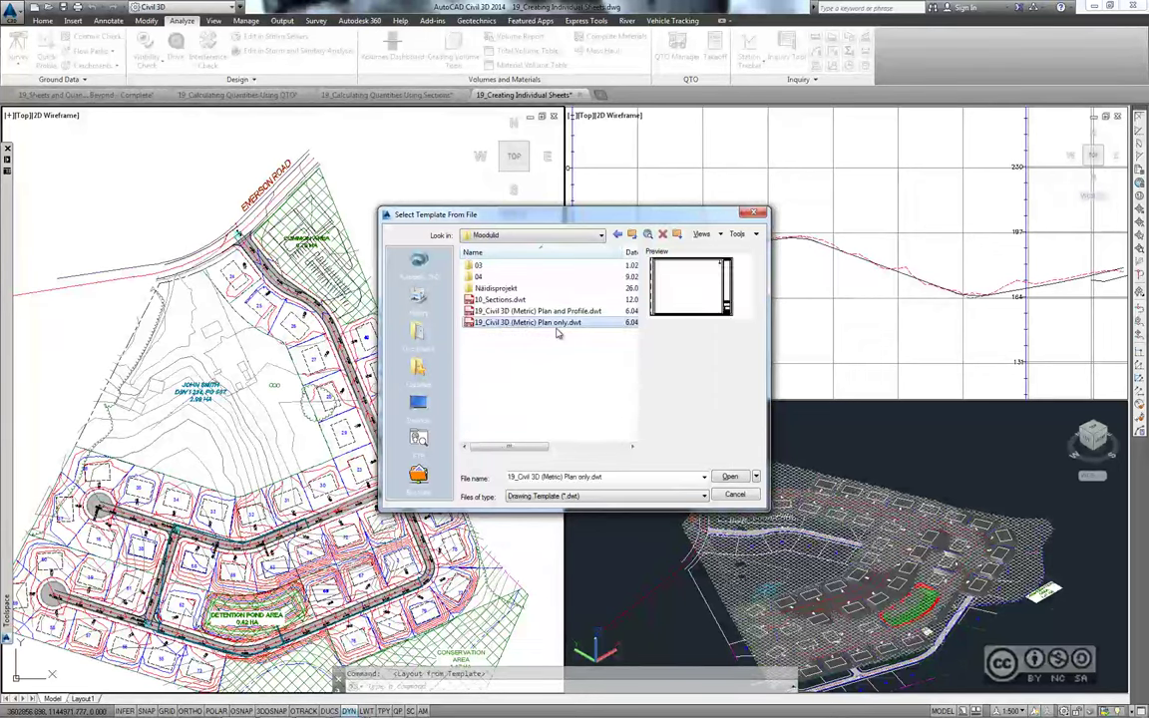
{"action": "left_click", "coordinate": [728, 477]}
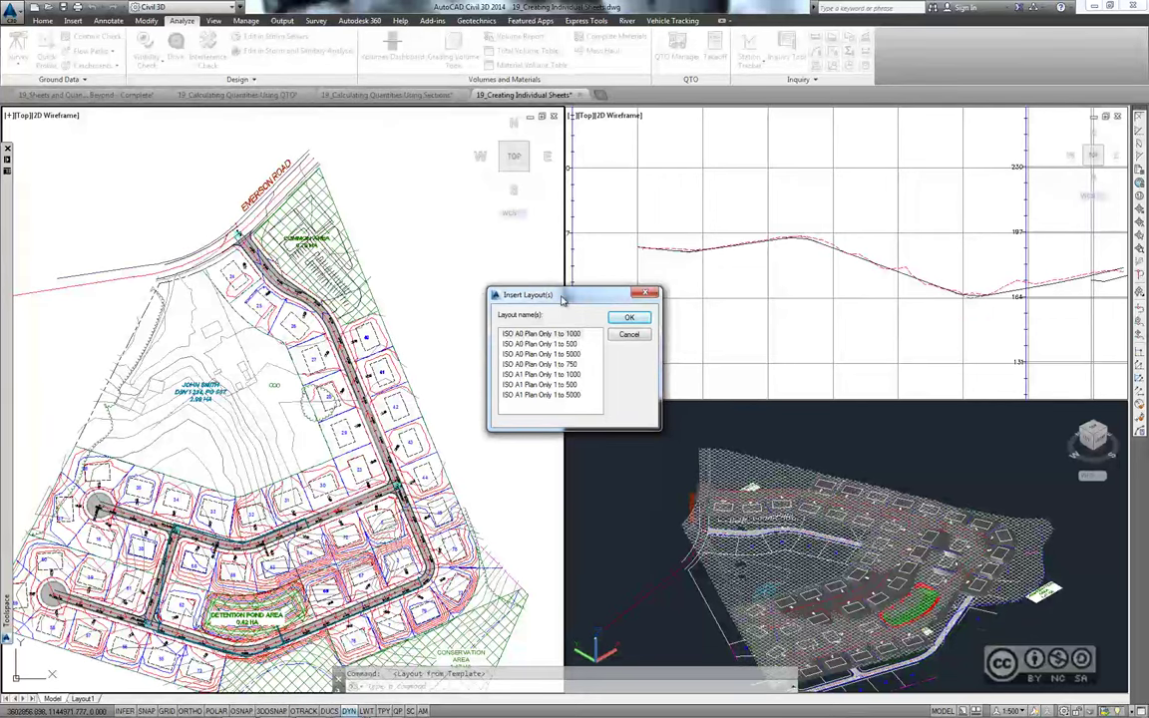
{"action": "left_click", "coordinate": [527, 365]}
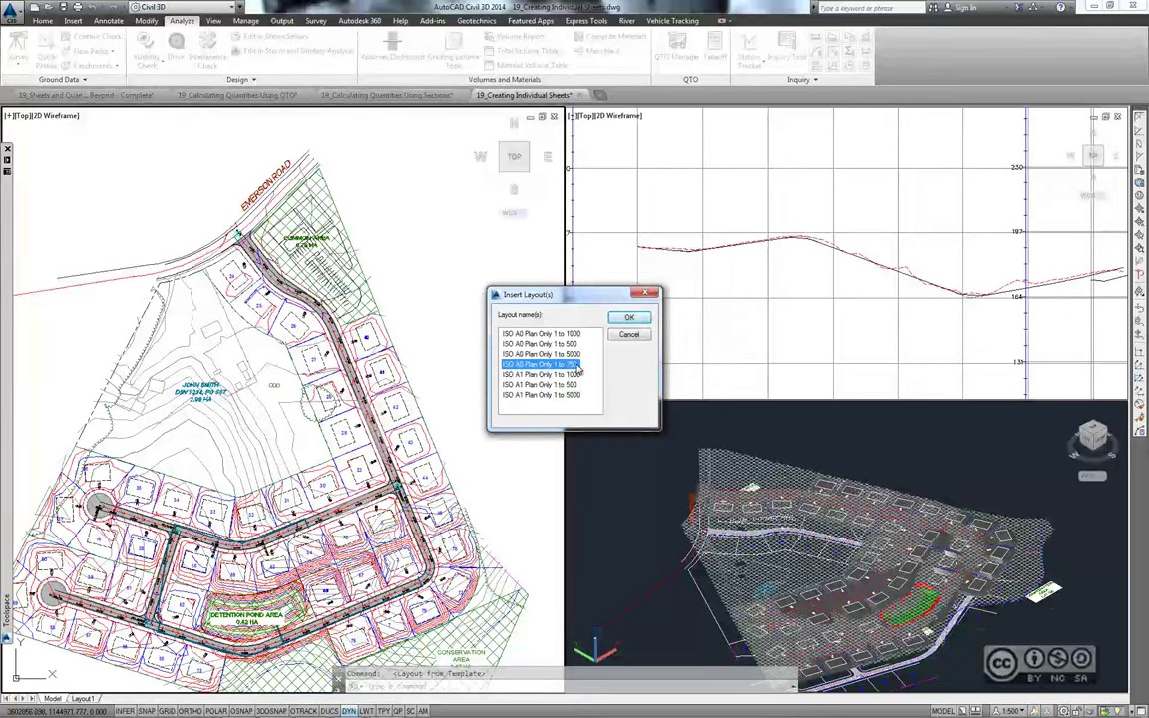
{"action": "left_click", "coordinate": [629, 318]}
{"action": "mouse_move", "coordinate": [149, 700]}
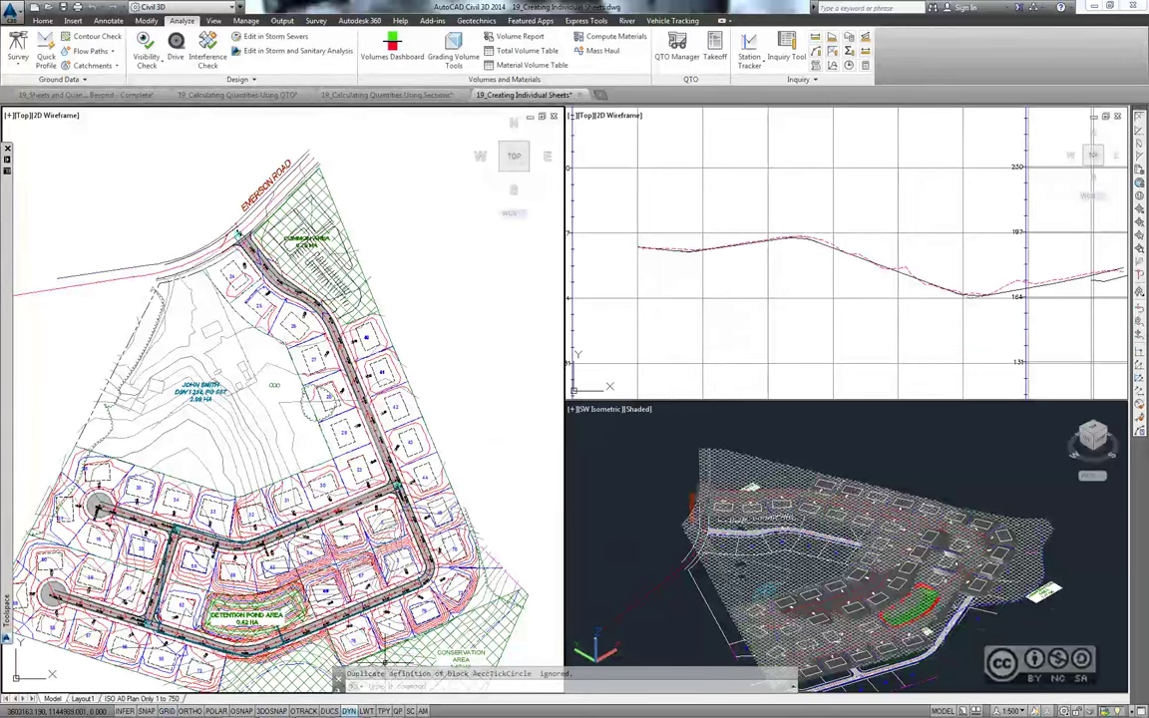
{"action": "left_click", "coordinate": [147, 700]}
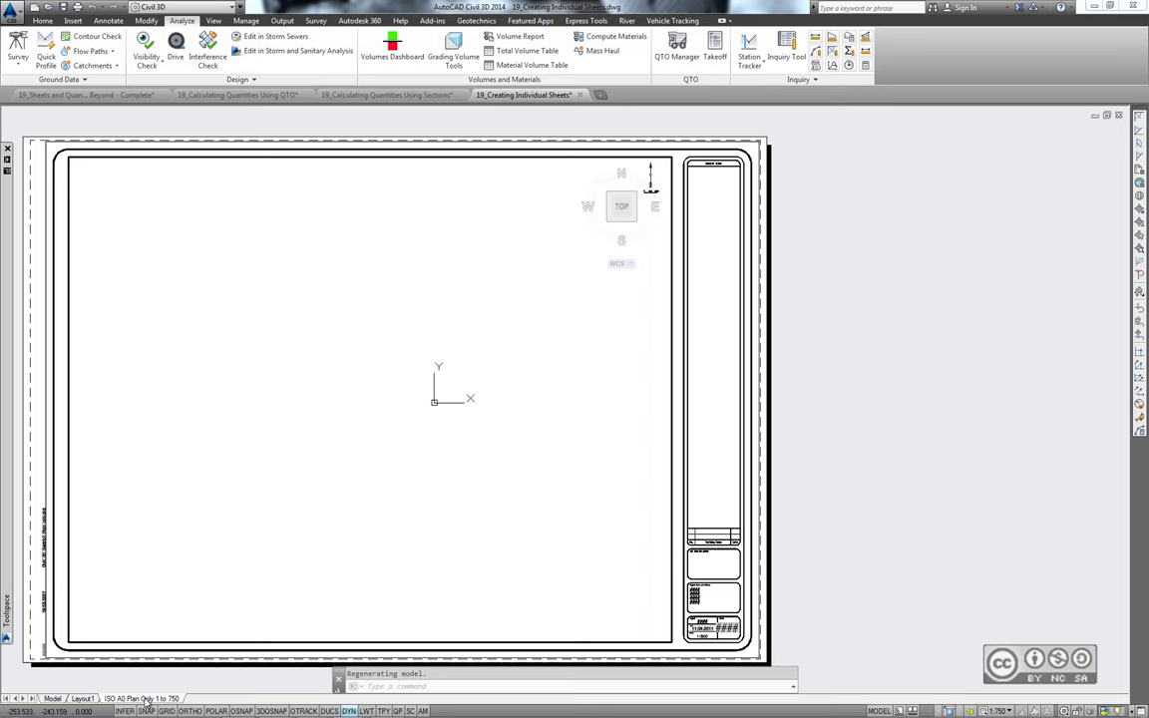
Step: Rename the new layout to 'Overall Plan'
{"action": "right_click", "coordinate": [147, 699]}
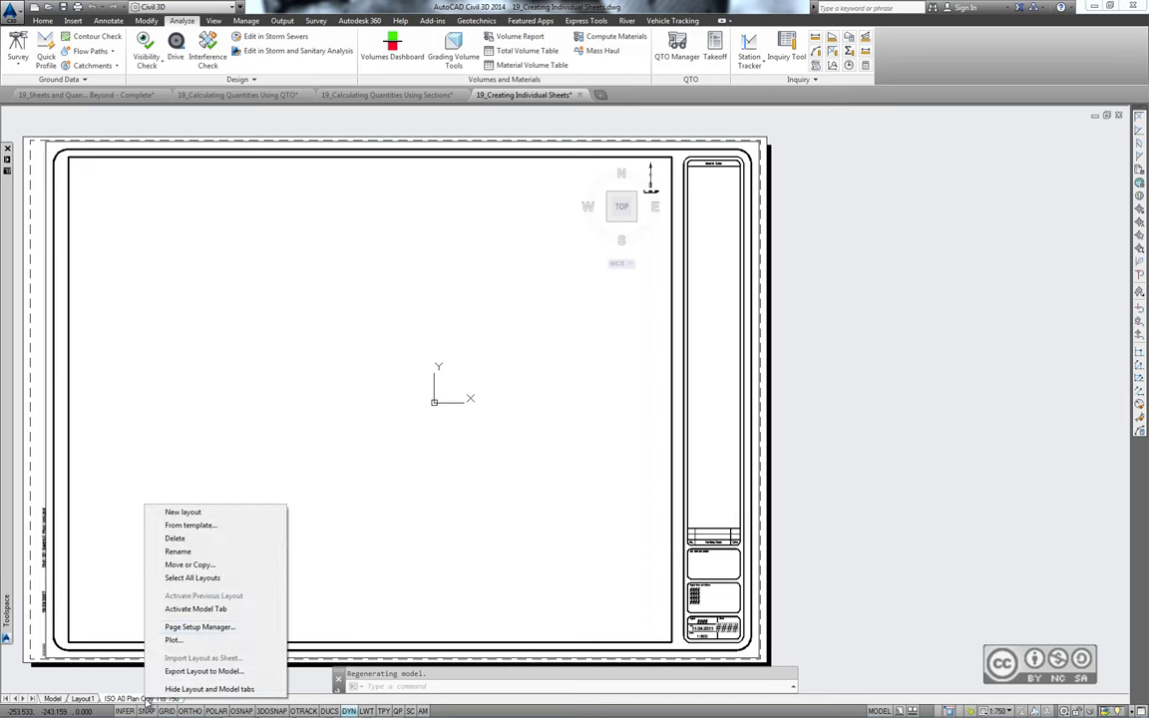
{"action": "left_click", "coordinate": [178, 552]}
{"action": "type", "text": "Overall"}
{"action": "key", "text": "Return"}
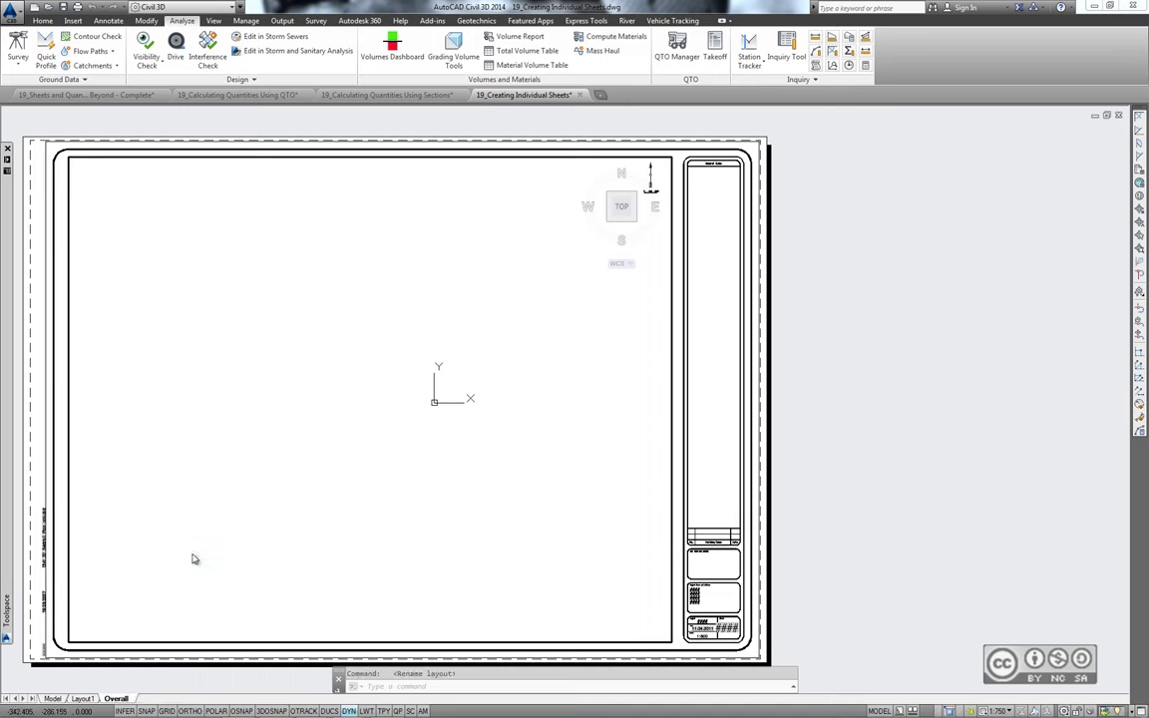
{"action": "type", "text": "Plan"}
{"action": "key", "text": "Return"}
Step: Zoom the viewport to the full site plan and set its scale to 1:750
{"action": "left_click", "coordinate": [340, 406]}
{"action": "left_click", "coordinate": [347, 408]}
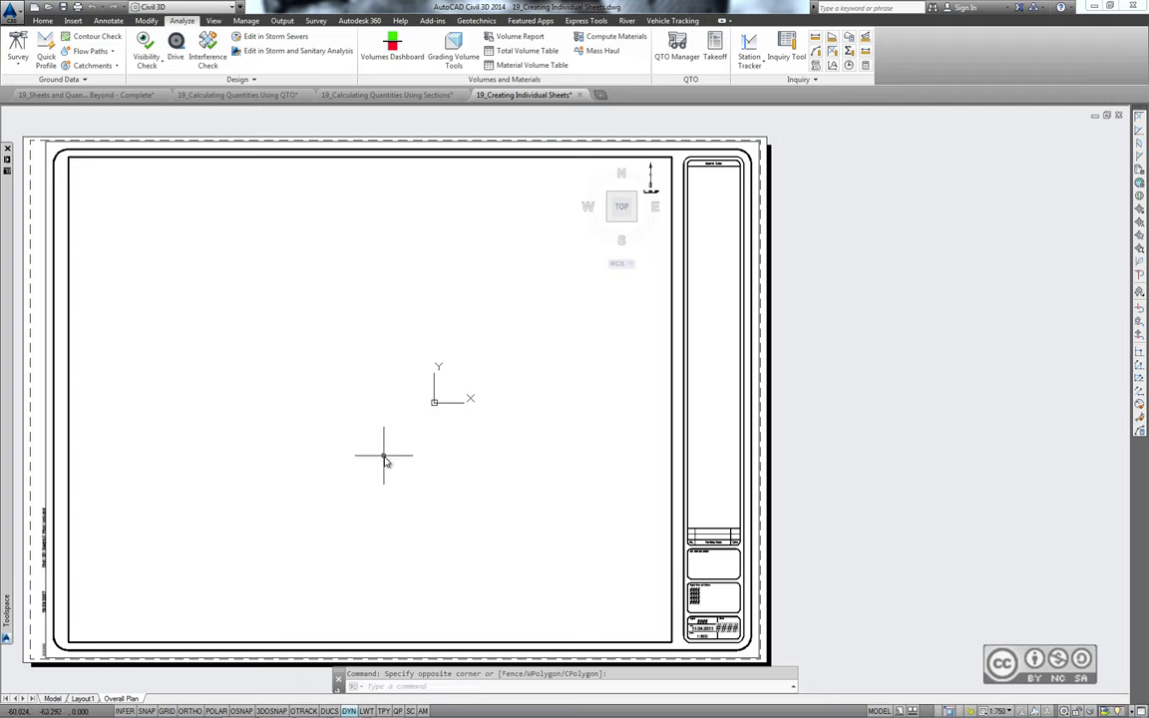
{"action": "middle_click", "coordinate": [347, 405]}
{"action": "middle_click", "coordinate": [347, 405]}
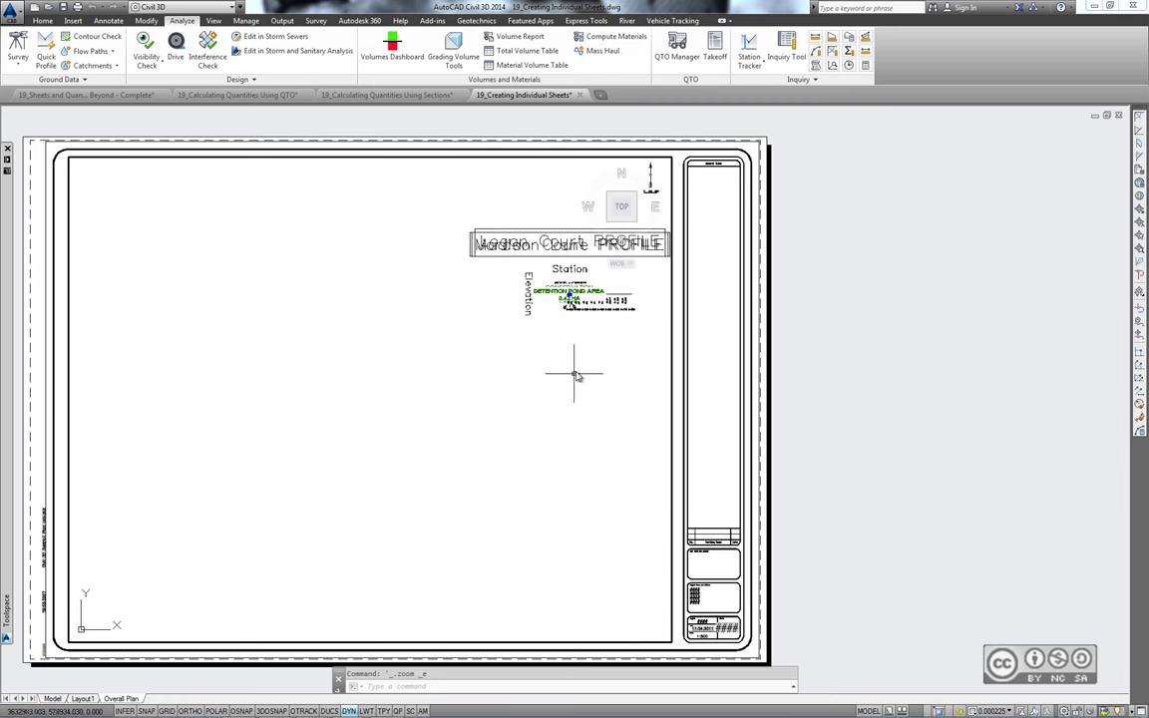
{"action": "middle_click_drag", "start_coordinate": [576, 376], "coordinate": [431, 461]}
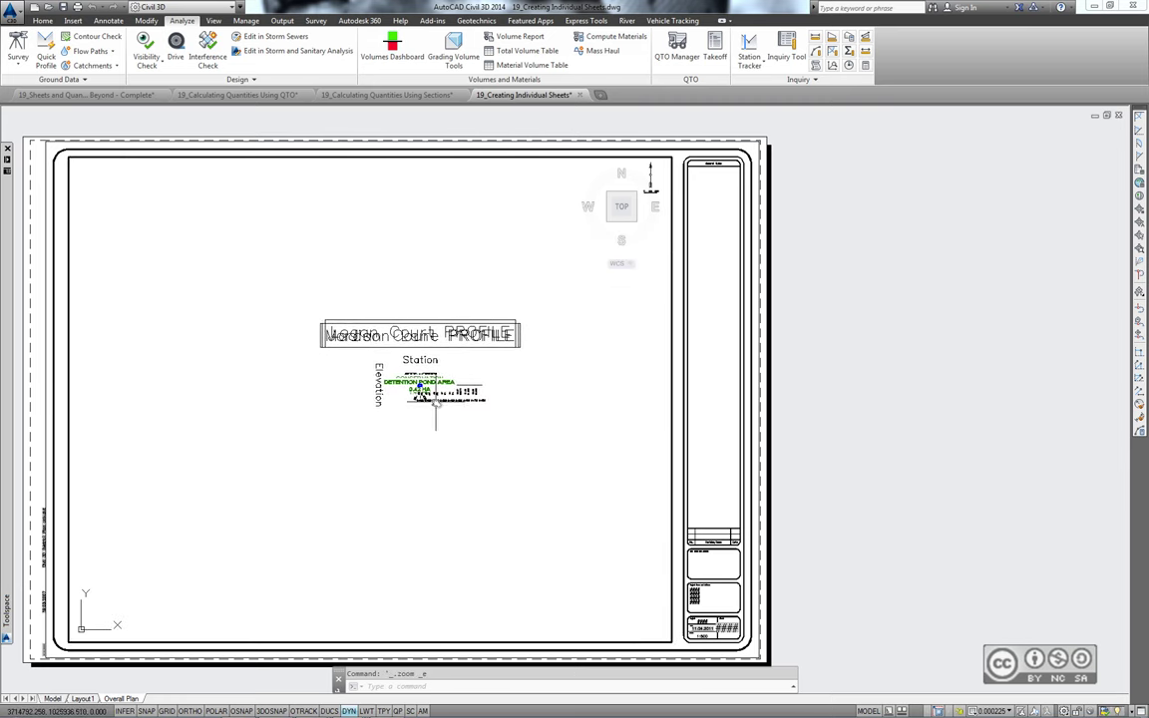
{"action": "scroll", "coordinate": [435, 399], "scroll_direction": "up", "scroll_amount": 4}
{"action": "left_click", "coordinate": [168, 417]}
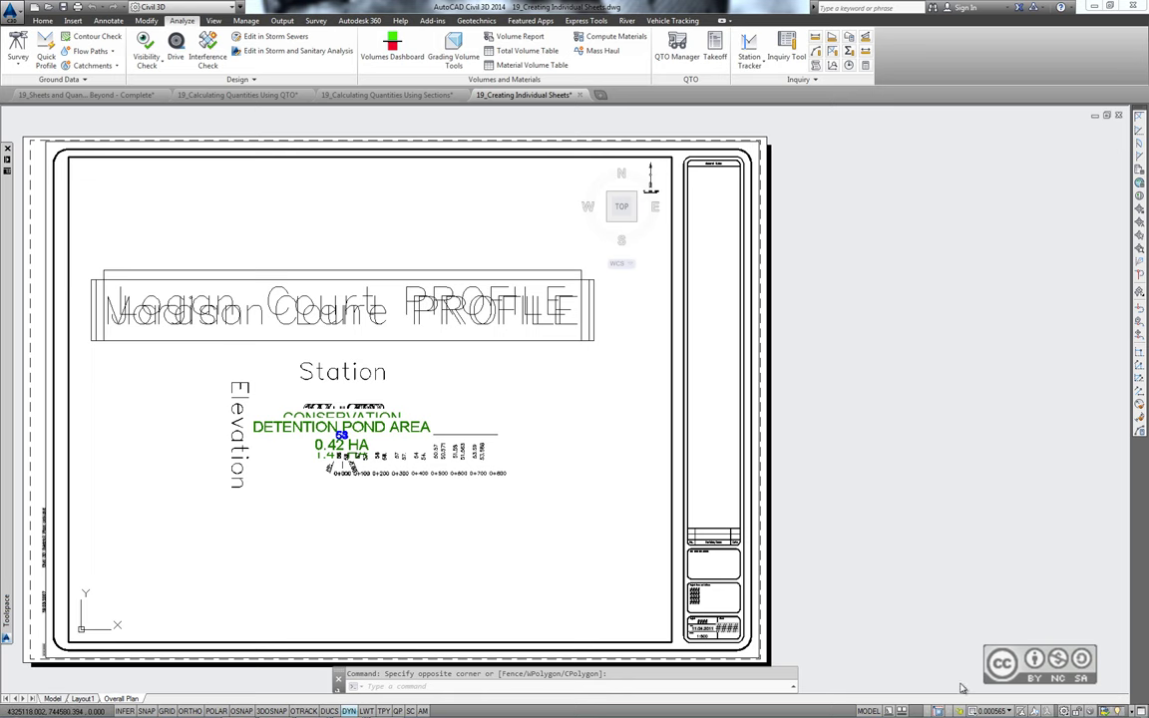
{"action": "left_click", "coordinate": [1000, 711]}
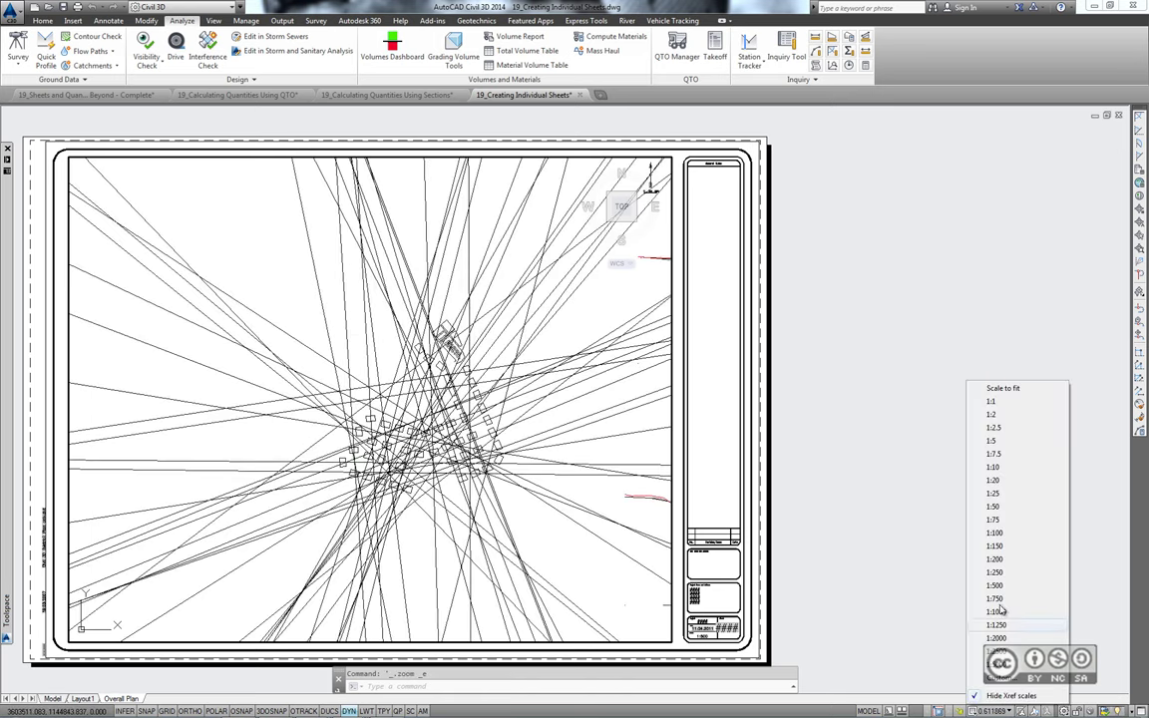
{"action": "left_click", "coordinate": [998, 599]}
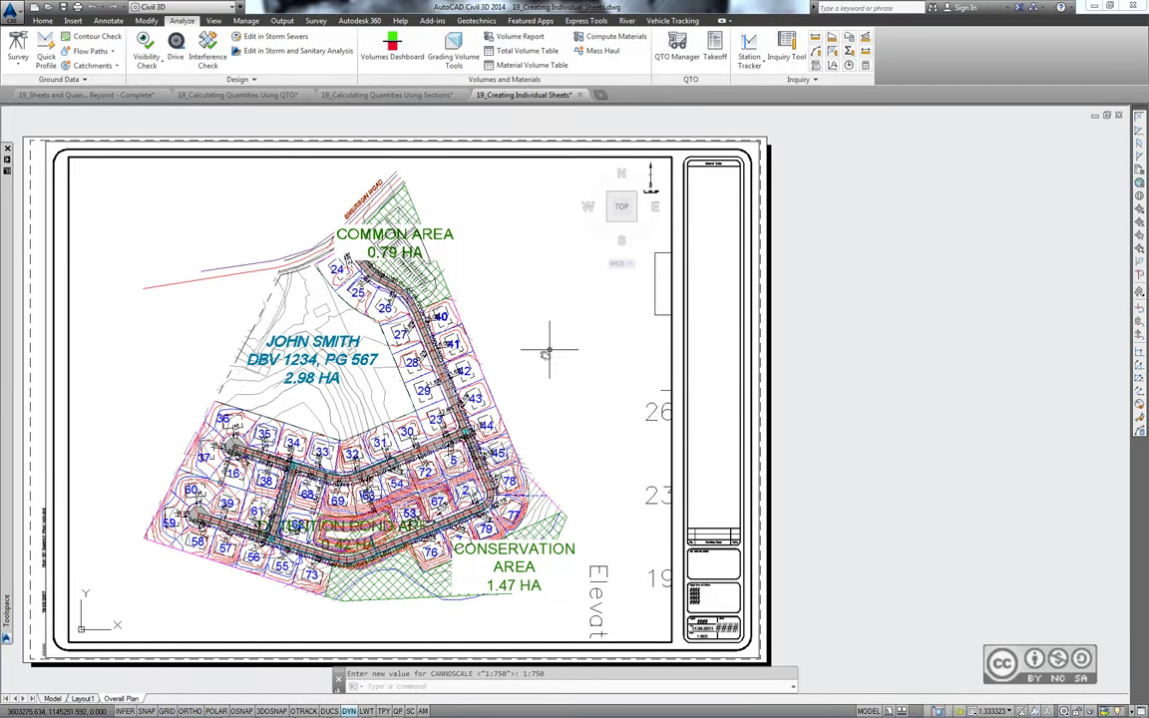
Step: Freeze all 207 layers in the current viewport using the Layer Properties Manager
{"action": "left_click", "coordinate": [42, 20]}
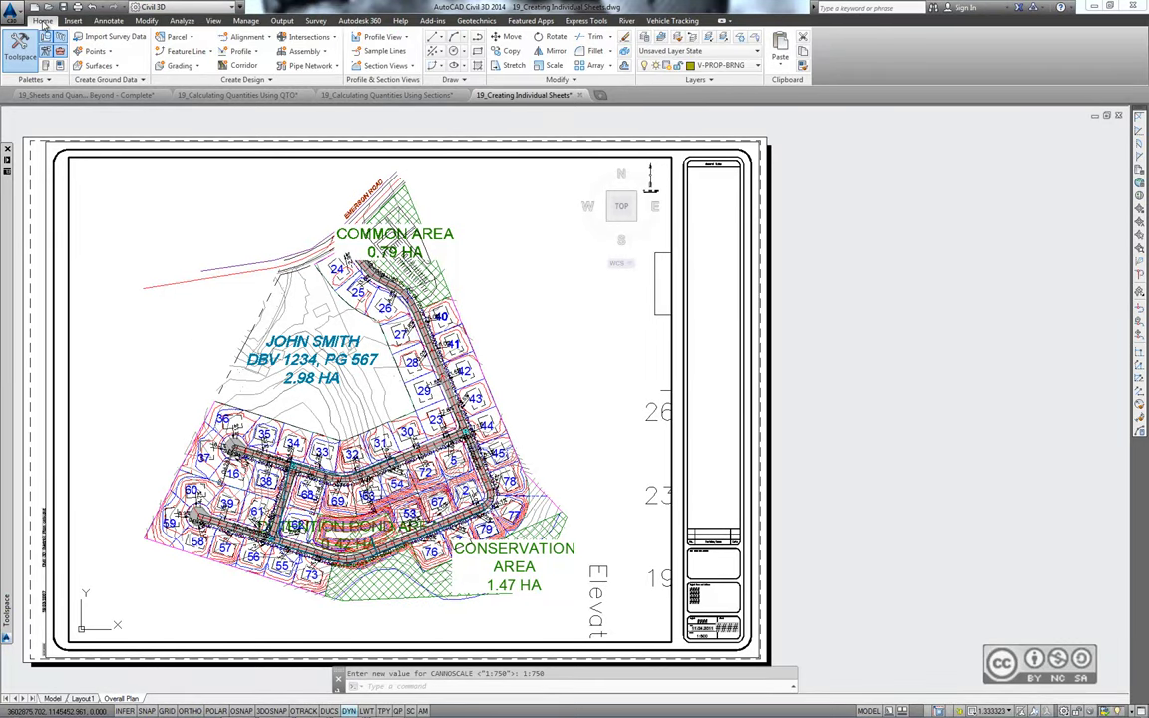
{"action": "left_click", "coordinate": [646, 37]}
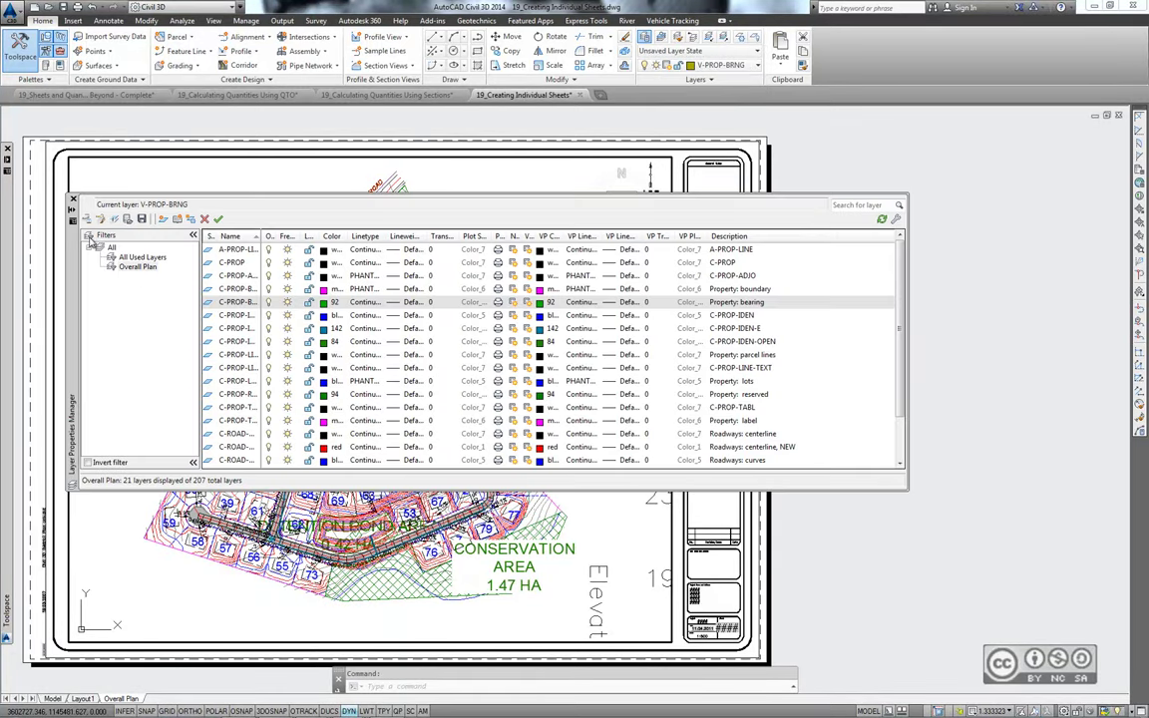
{"action": "left_click", "coordinate": [110, 247]}
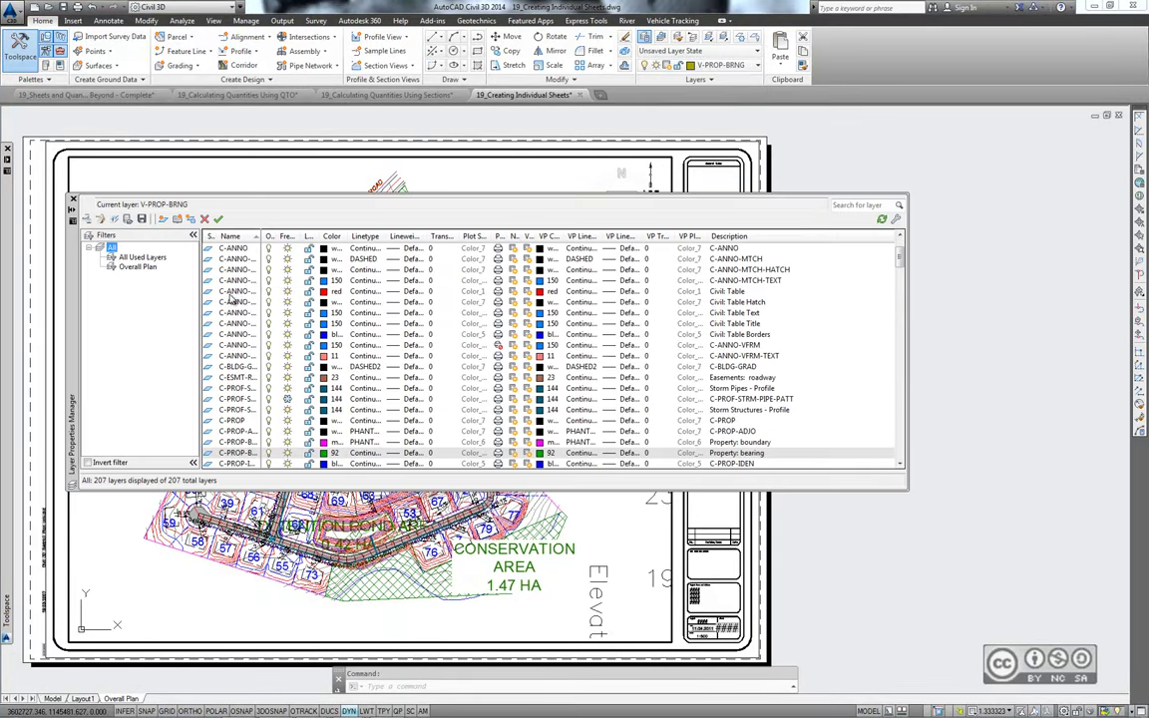
{"action": "right_click", "coordinate": [240, 296]}
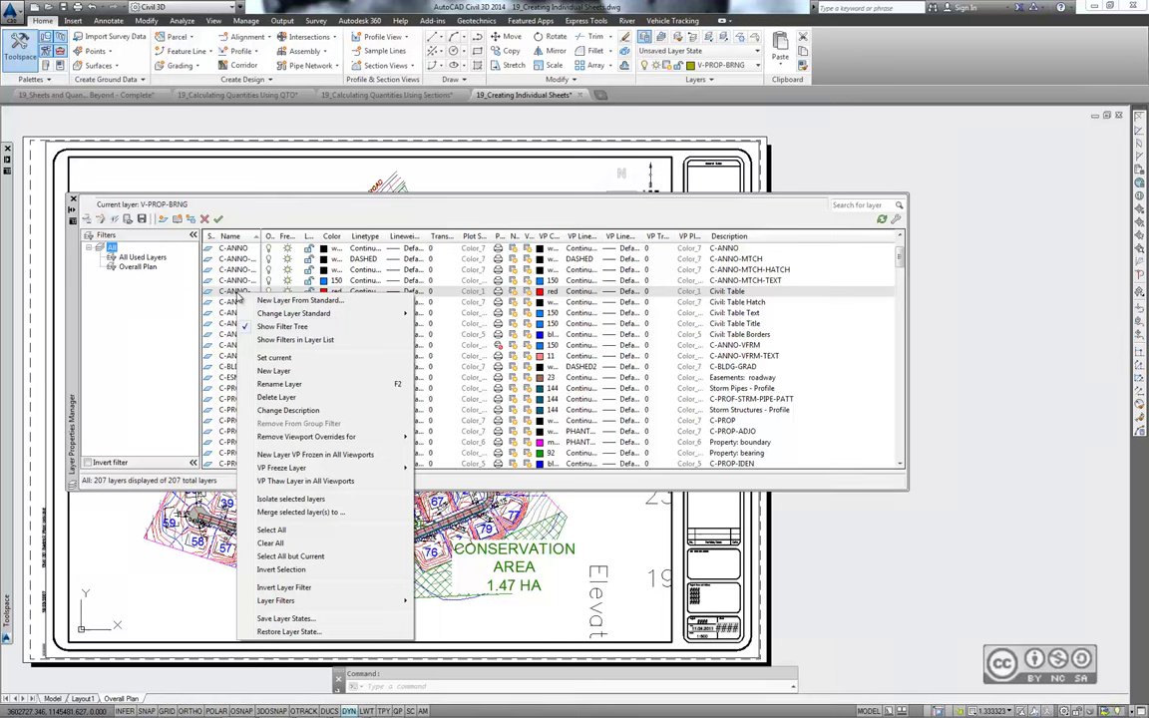
{"action": "left_click", "coordinate": [271, 531]}
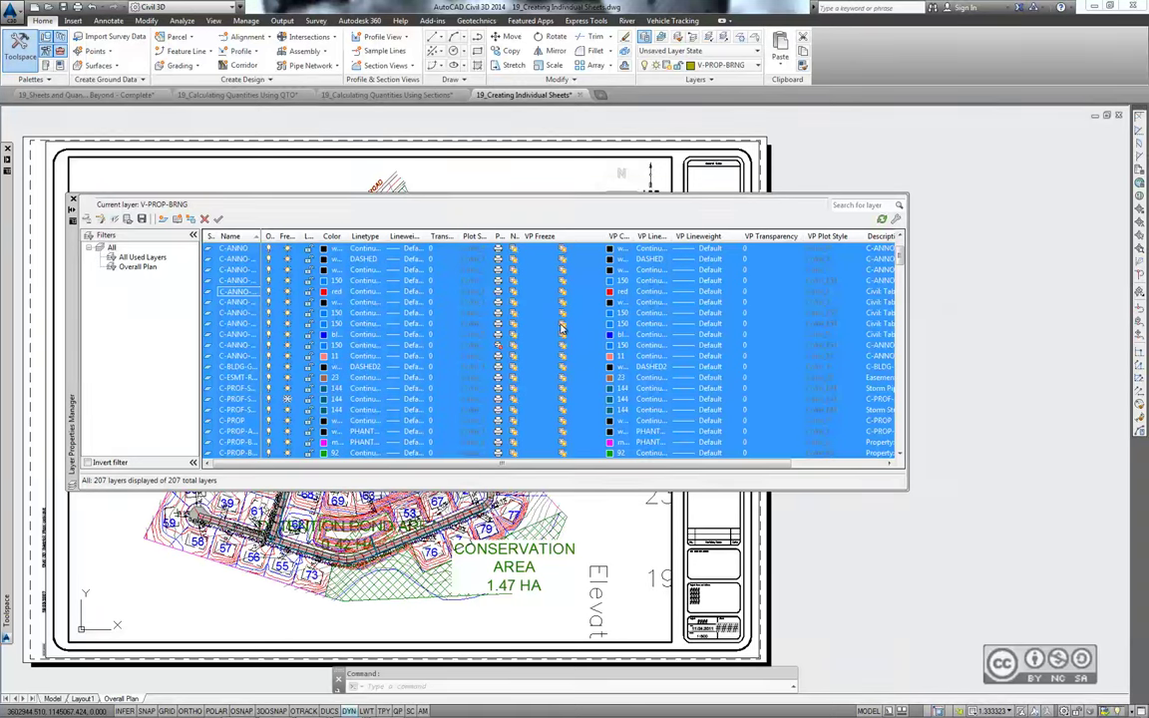
{"action": "left_click", "coordinate": [562, 325]}
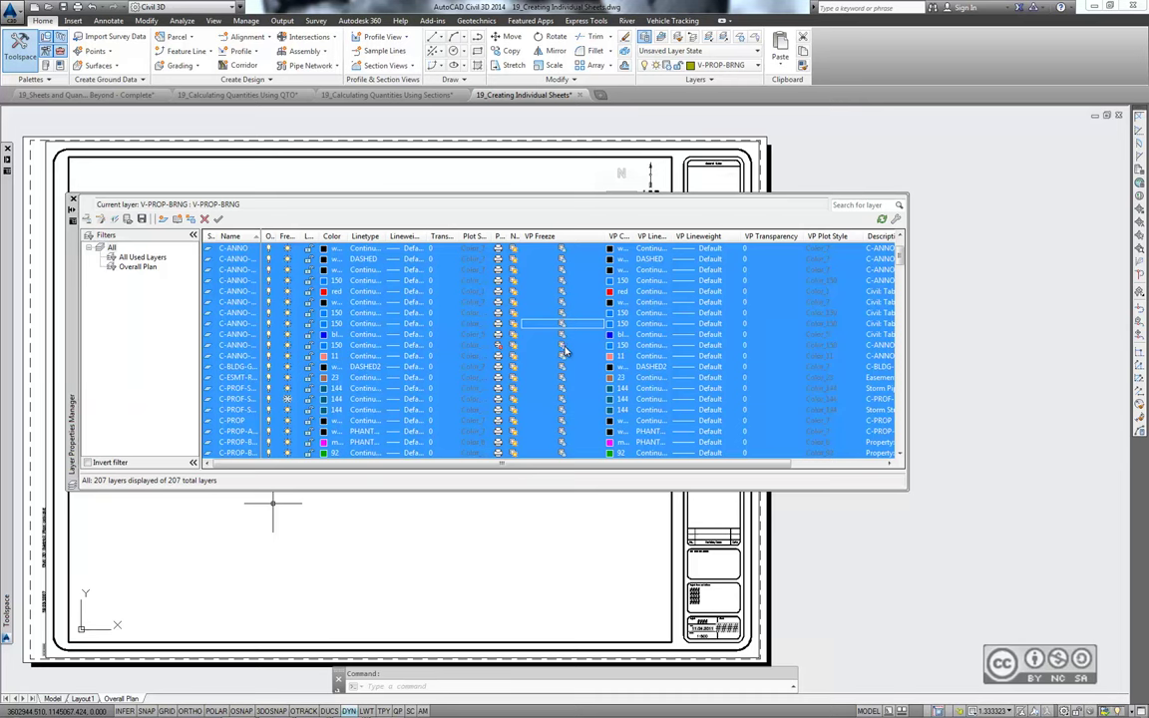
Step: Thaw the 21 Overall Plan filter layers in the viewport and close the layer manager
{"action": "left_click", "coordinate": [133, 268]}
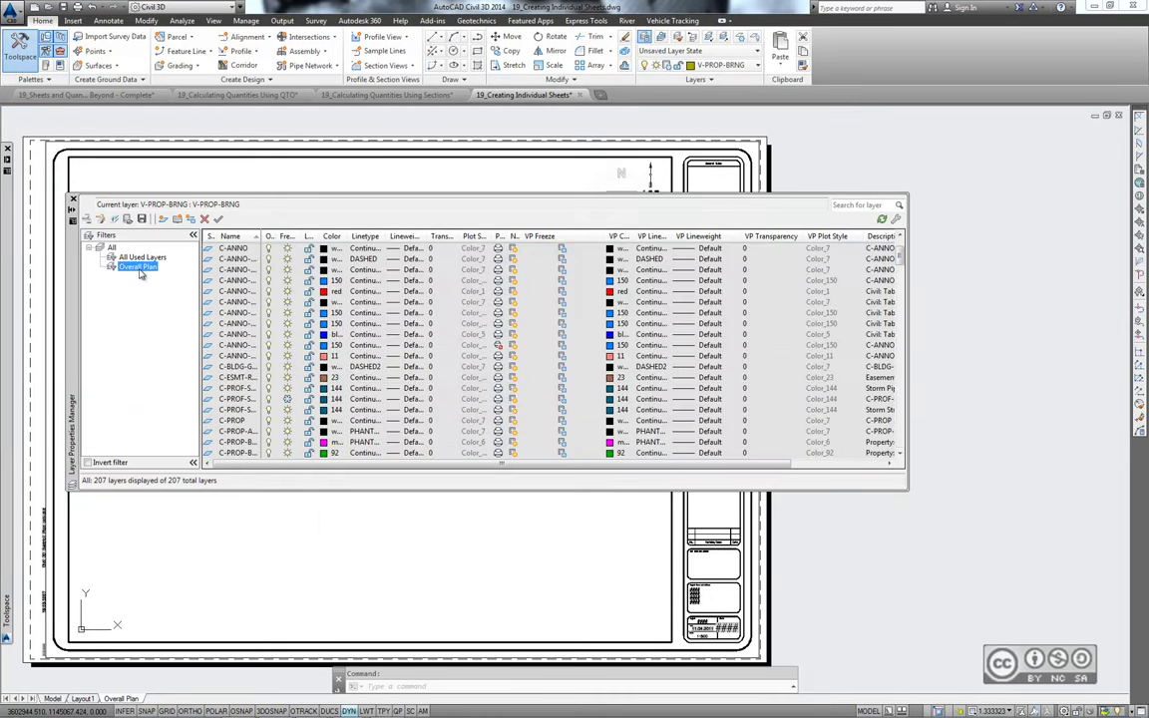
{"action": "left_click", "coordinate": [240, 335]}
{"action": "right_click", "coordinate": [240, 335]}
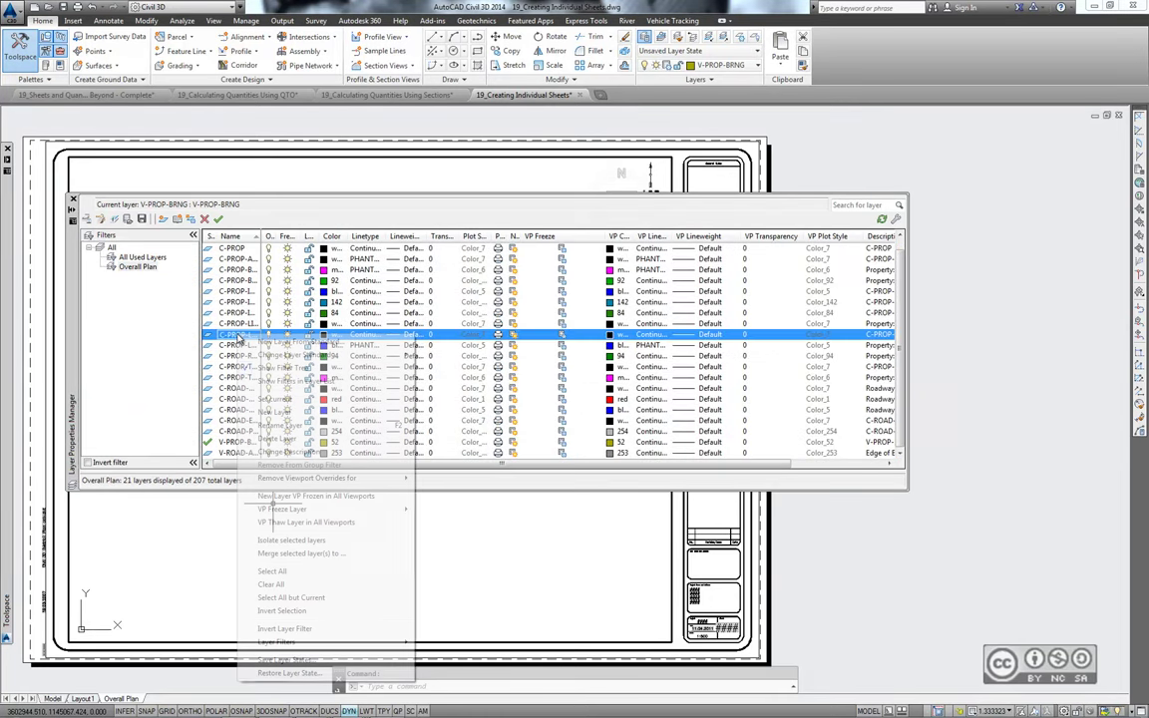
{"action": "left_click", "coordinate": [271, 571]}
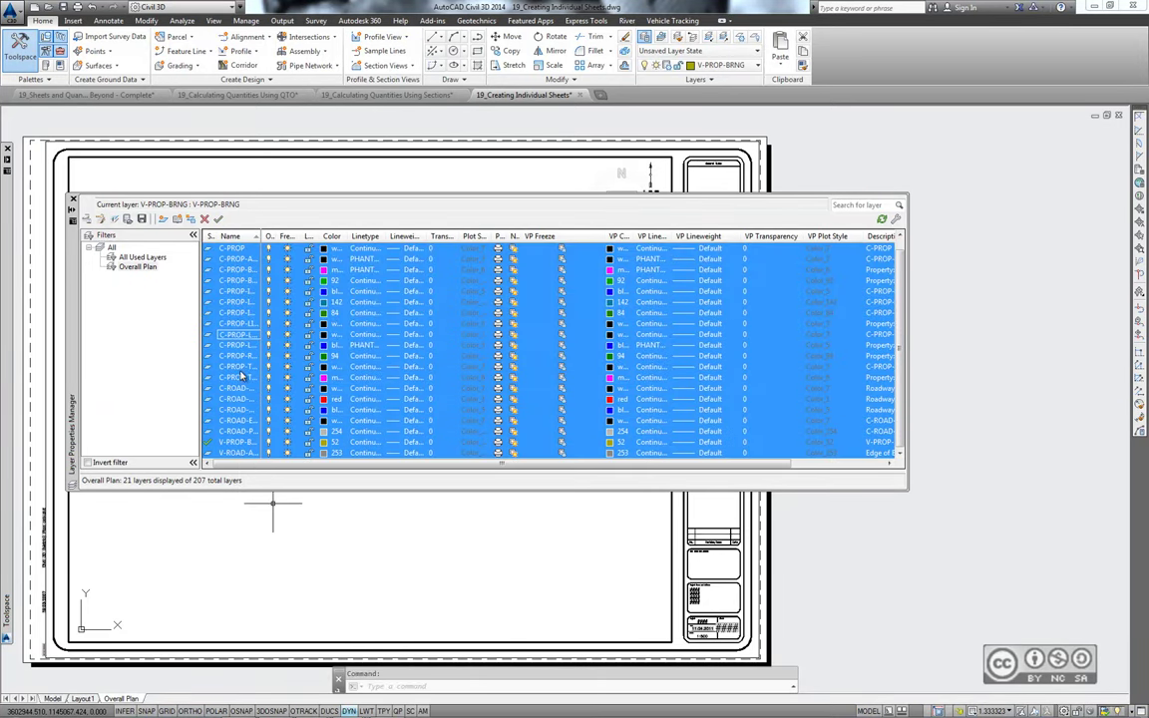
{"action": "left_click", "coordinate": [563, 348]}
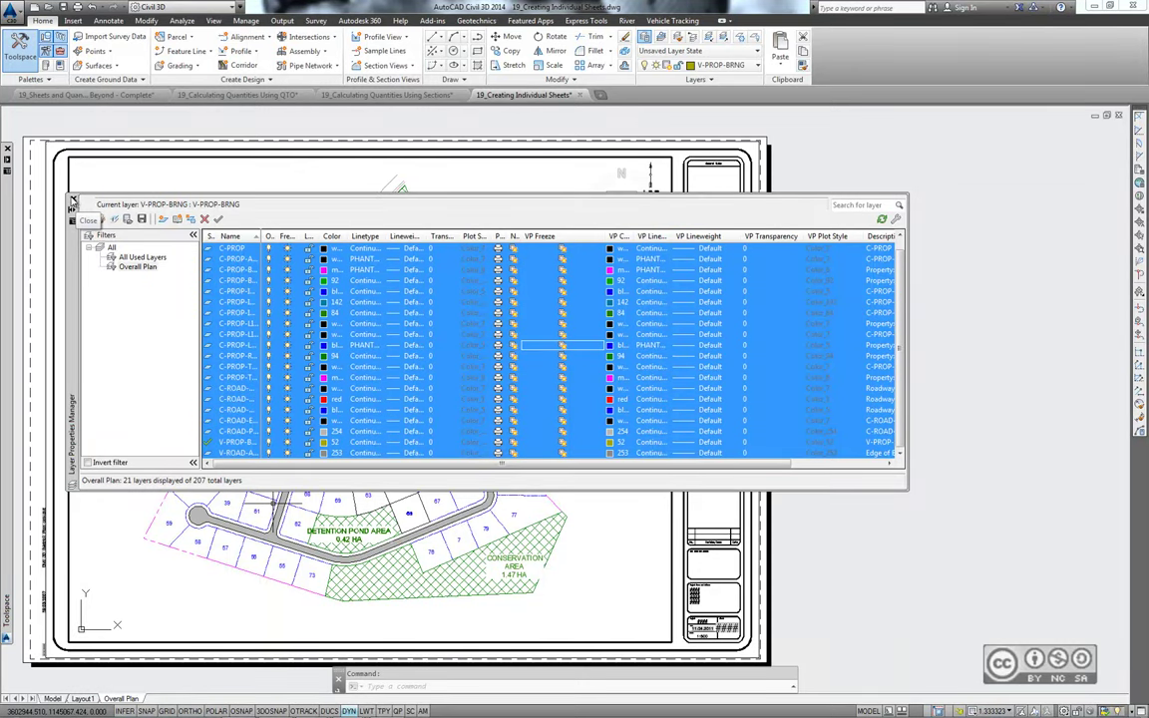
{"action": "left_click", "coordinate": [73, 201]}
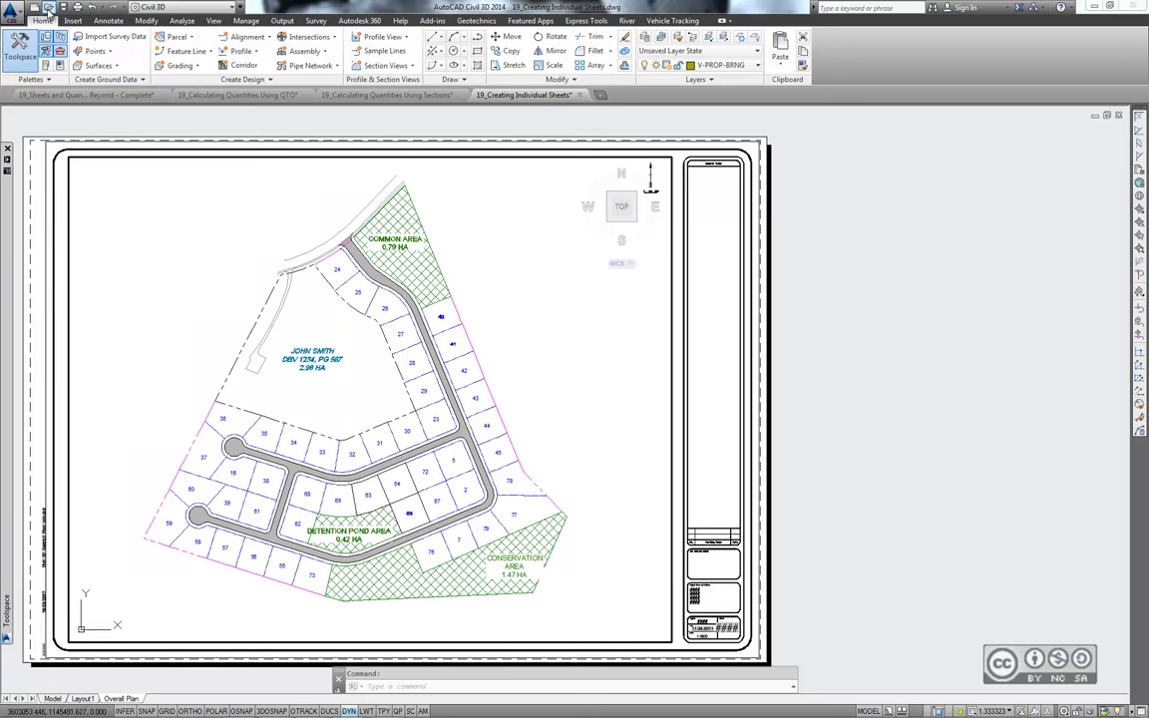
Step: Open 19_Creating View Frames.dwg from the Select File dialog
{"action": "left_click", "coordinate": [299, 363]}
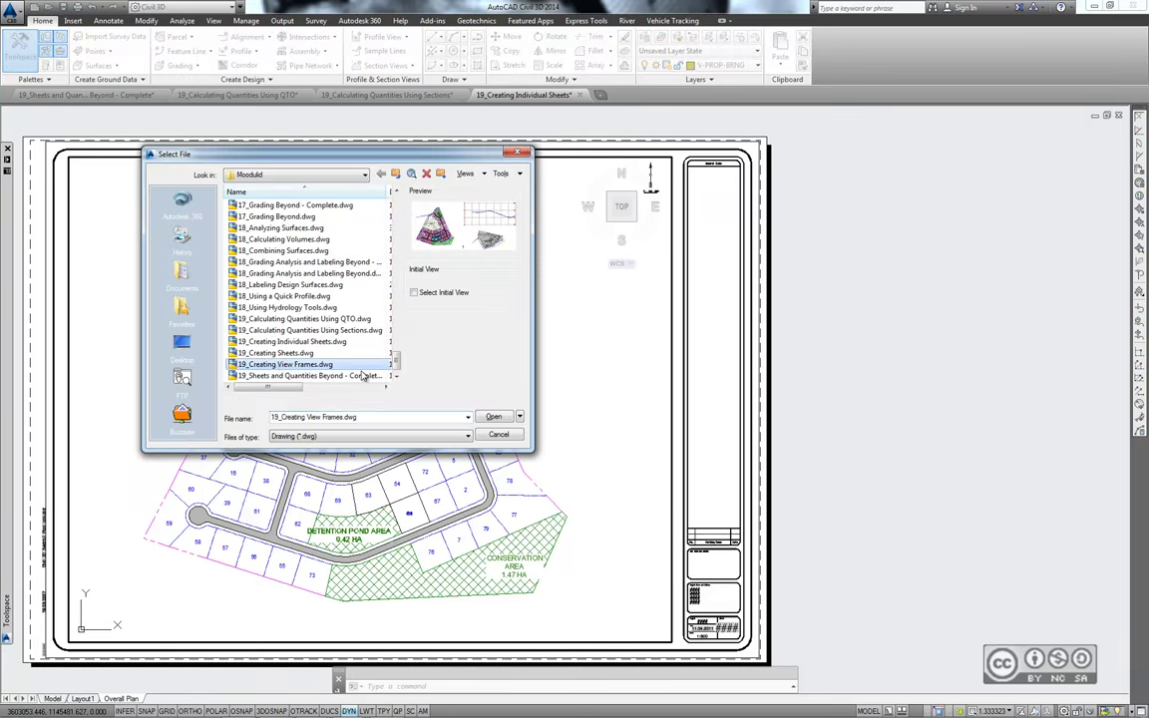
{"action": "left_click", "coordinate": [490, 417]}
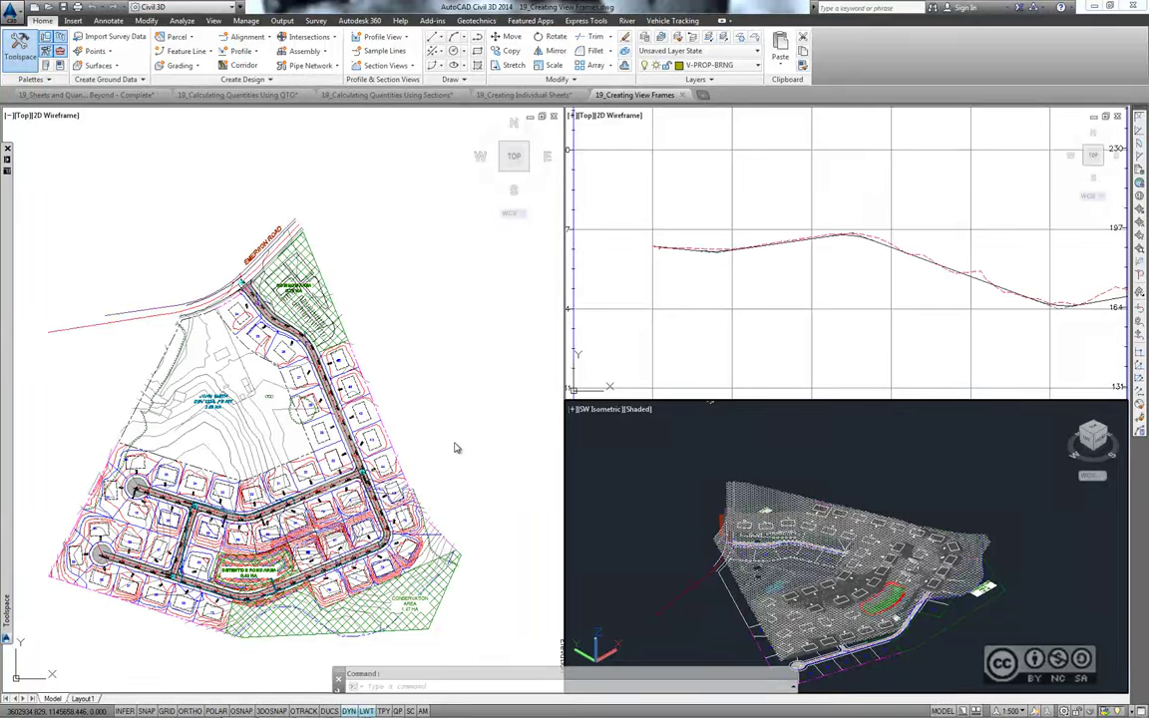
Step: Start Create View Frames on the Jordan Court alignment and browse for the sheet template
{"action": "left_click", "coordinate": [283, 21]}
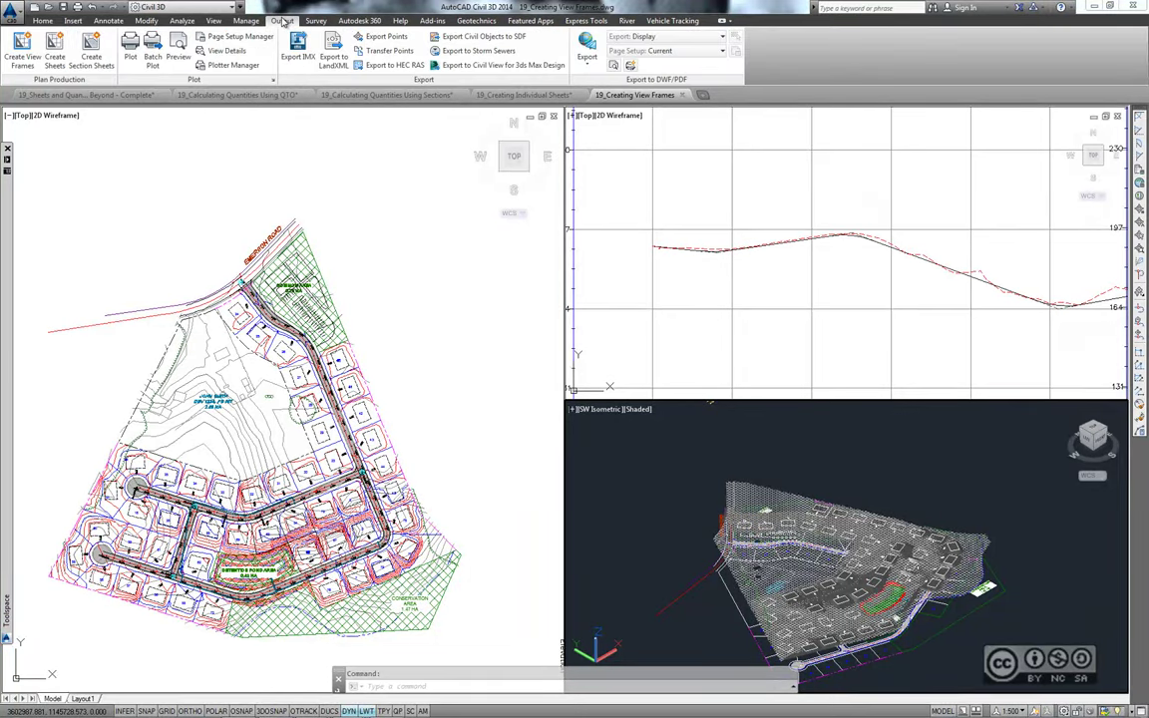
{"action": "left_click", "coordinate": [14, 65]}
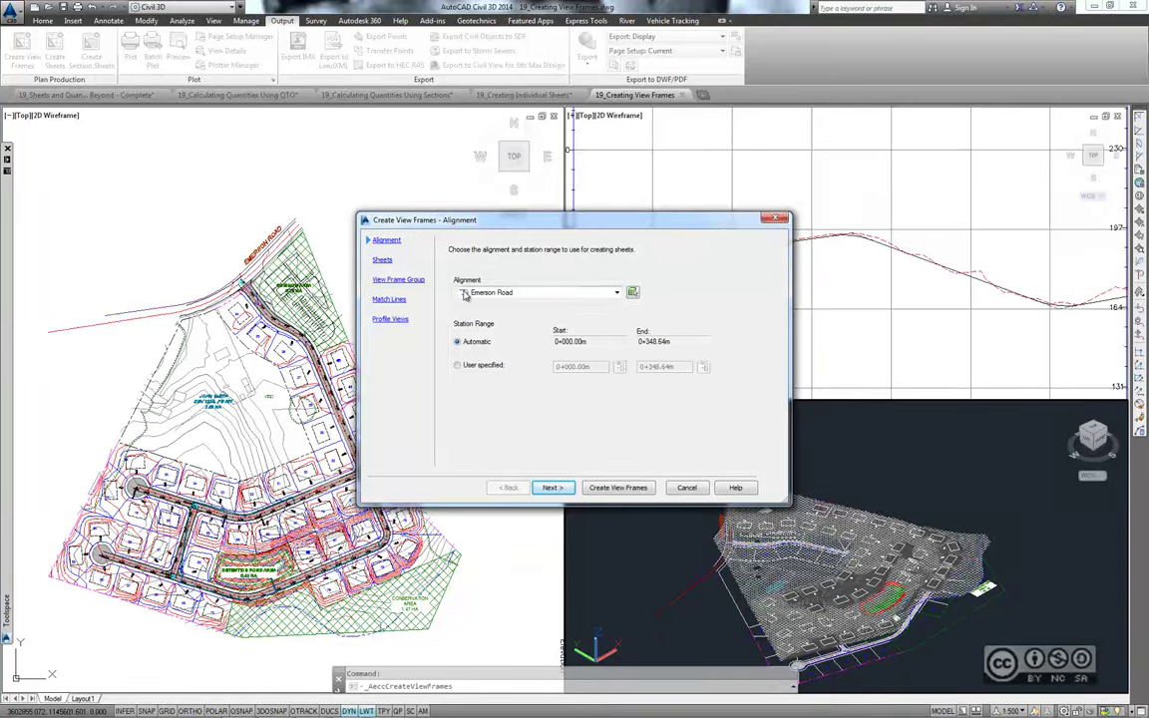
{"action": "left_click", "coordinate": [495, 292]}
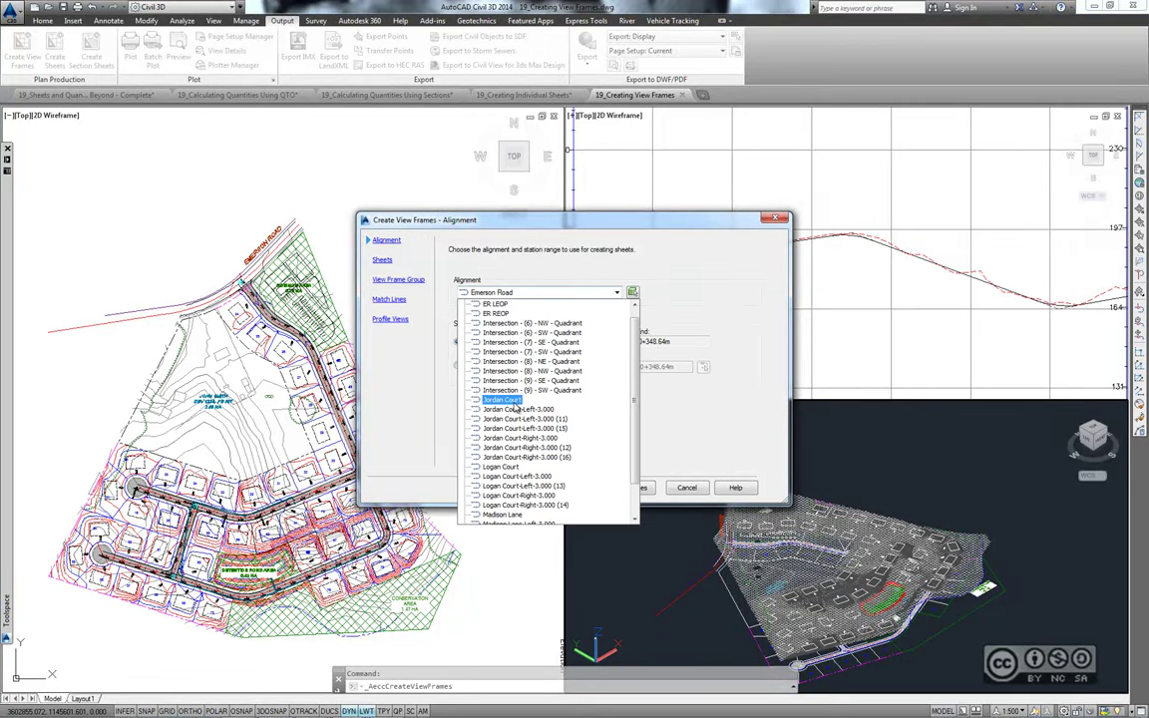
{"action": "left_click", "coordinate": [502, 399]}
{"action": "left_click", "coordinate": [554, 488]}
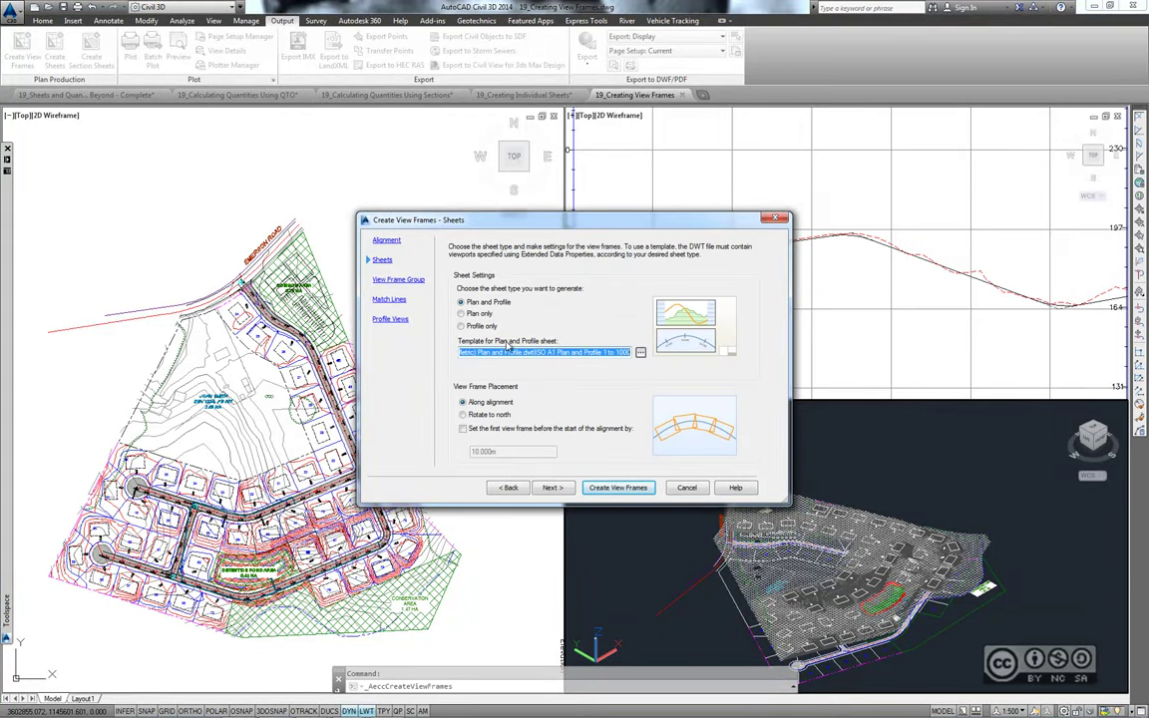
{"action": "left_click", "coordinate": [641, 354]}
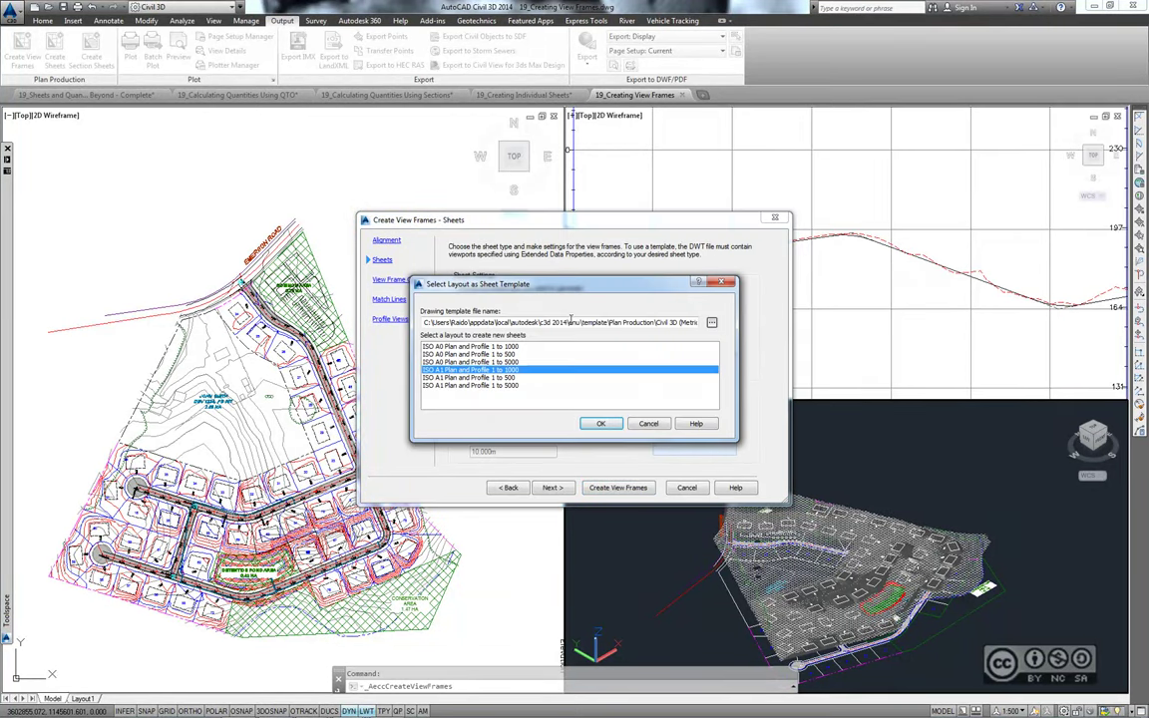
Step: Choose the ISO A0 Plan and Profile 1 to 250 layout from 19_Civil 3D (Metric) Plan and Profile.dwt
{"action": "left_click", "coordinate": [711, 322]}
{"action": "left_click", "coordinate": [559, 235]}
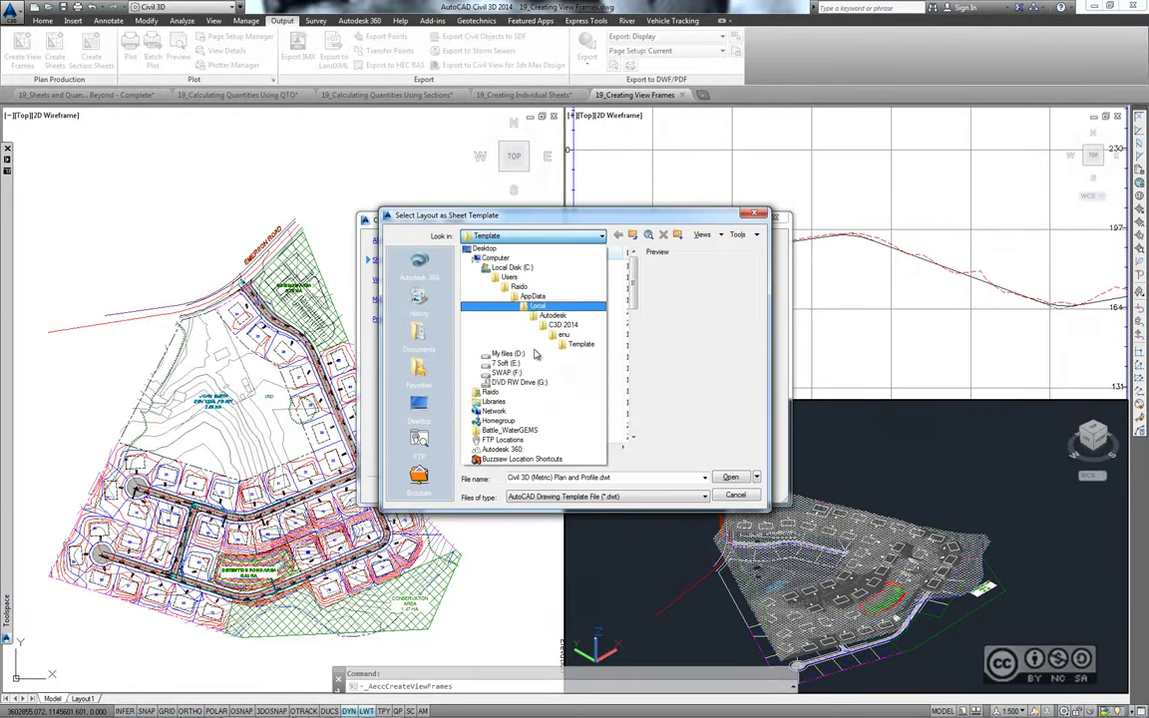
{"action": "left_click", "coordinate": [469, 327]}
{"action": "scroll", "coordinate": [636, 329], "scroll_direction": "down", "scroll_amount": 5}
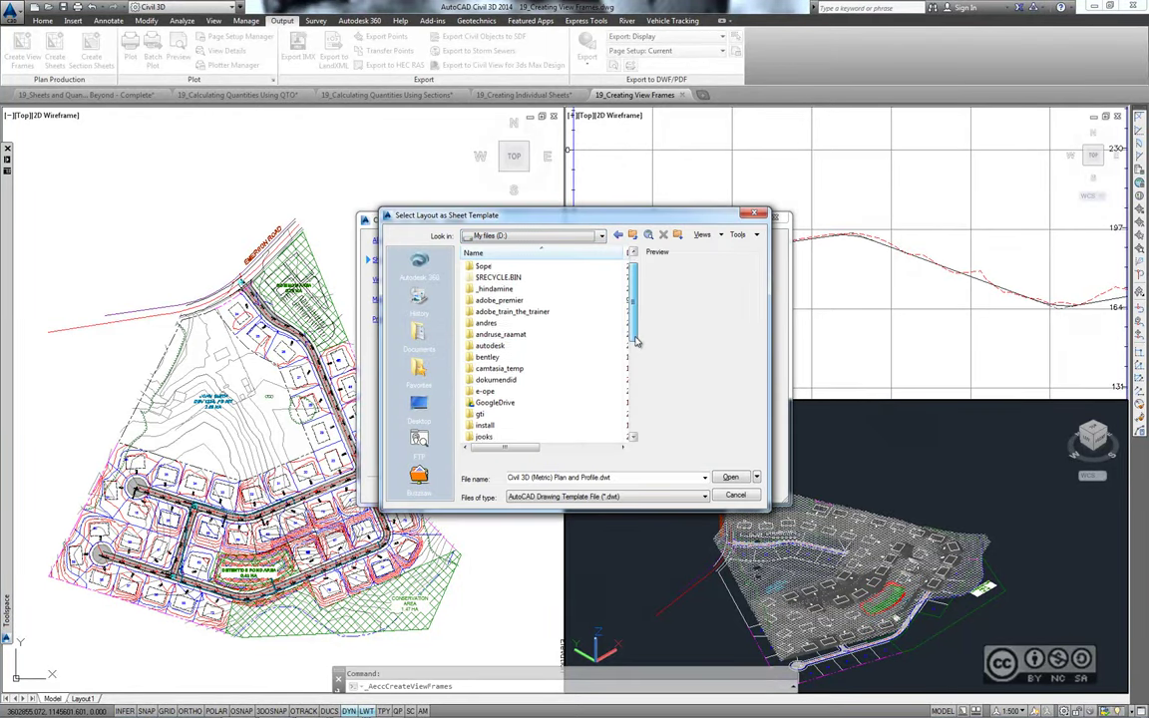
{"action": "double_click", "coordinate": [494, 289]}
{"action": "left_click", "coordinate": [552, 311]}
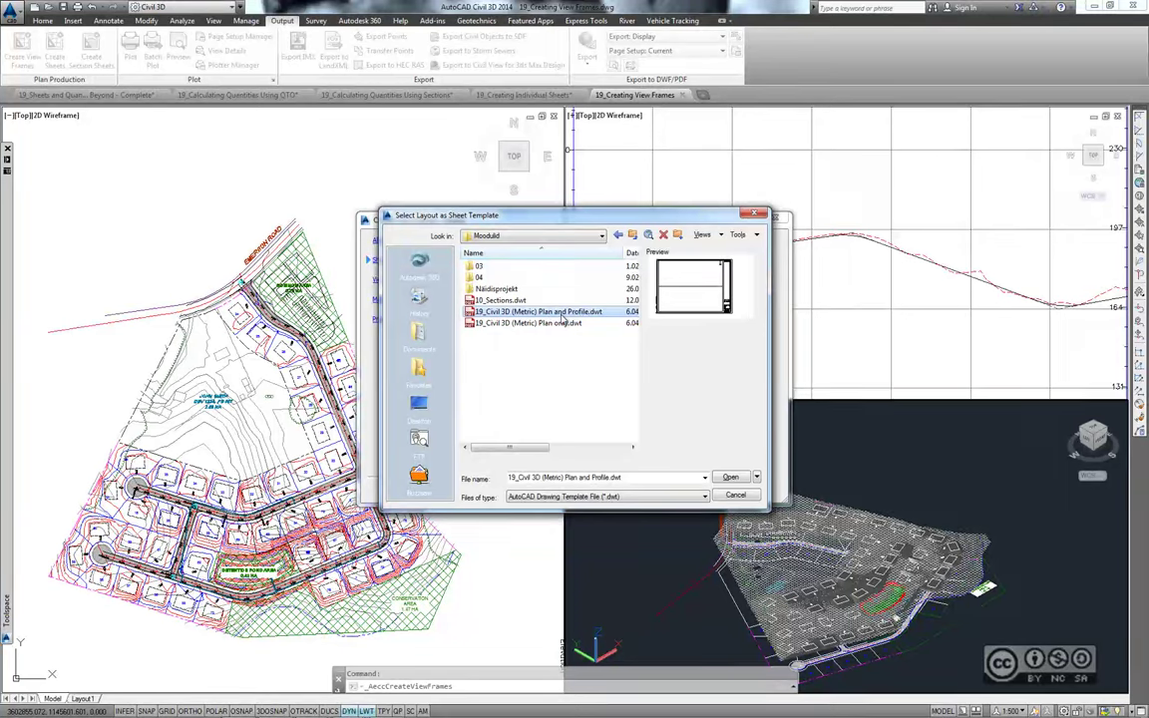
{"action": "left_click", "coordinate": [730, 477]}
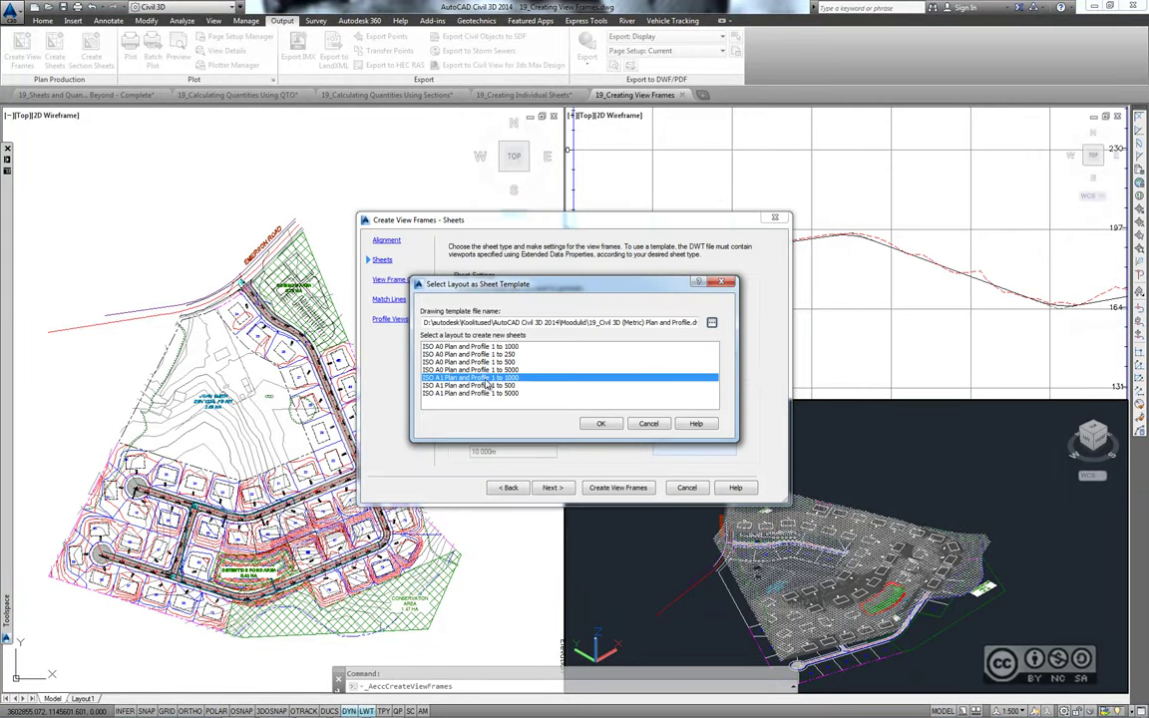
{"action": "left_click", "coordinate": [504, 354]}
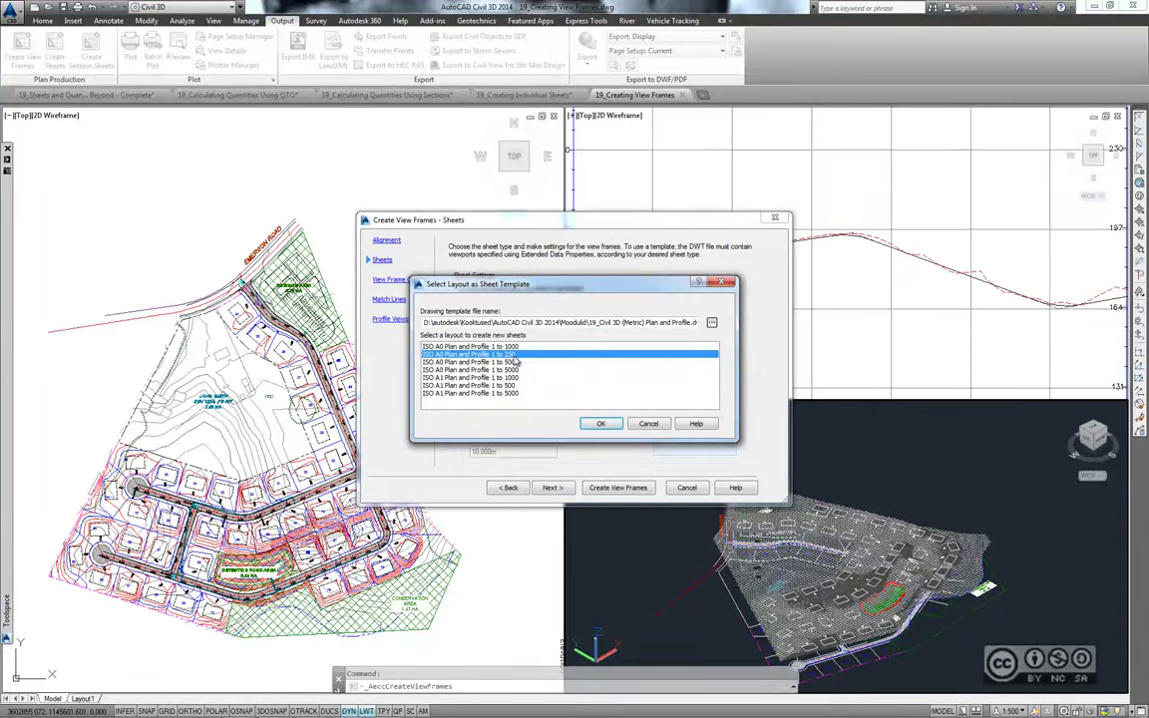
{"action": "left_click", "coordinate": [601, 425]}
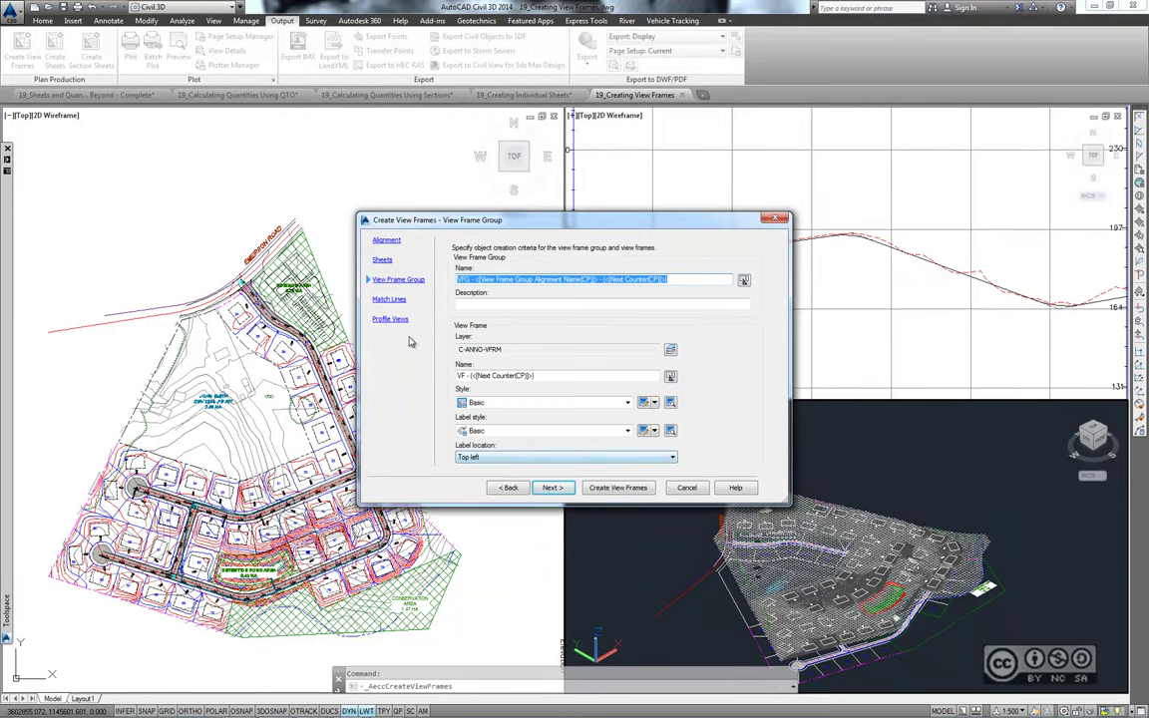
Step: Keep the default group, match line and profile view settings and create the view frames
{"action": "left_click", "coordinate": [552, 487]}
{"action": "left_click", "coordinate": [547, 488]}
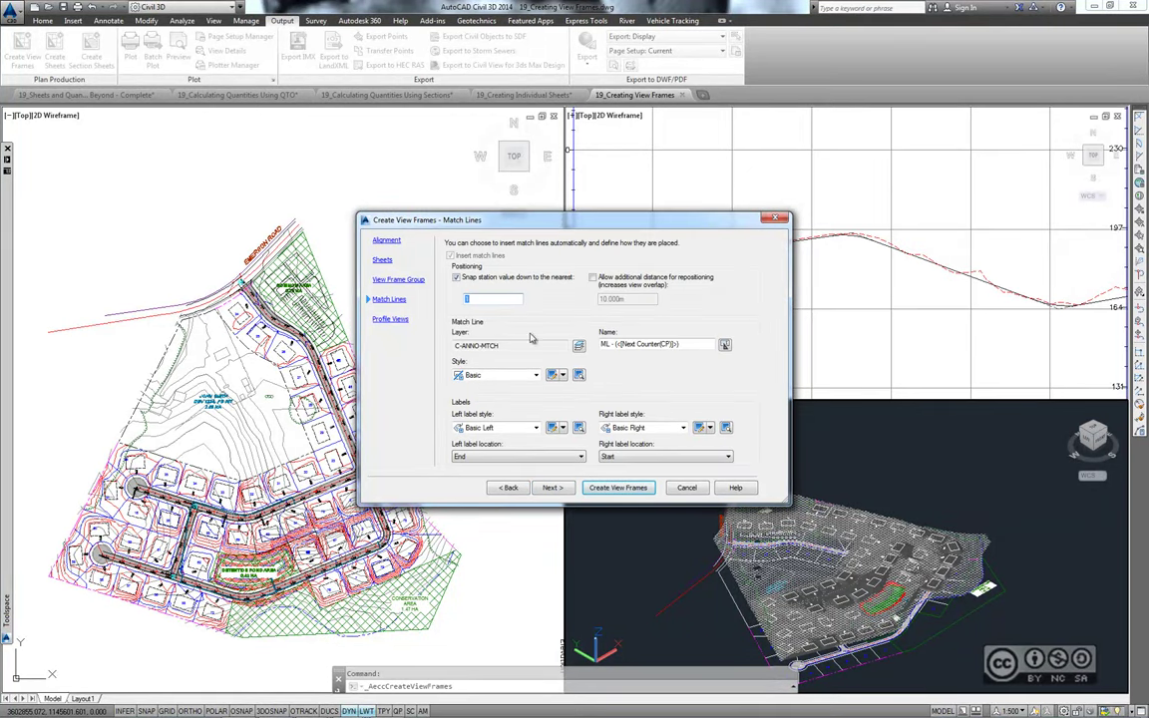
{"action": "left_click", "coordinate": [552, 488]}
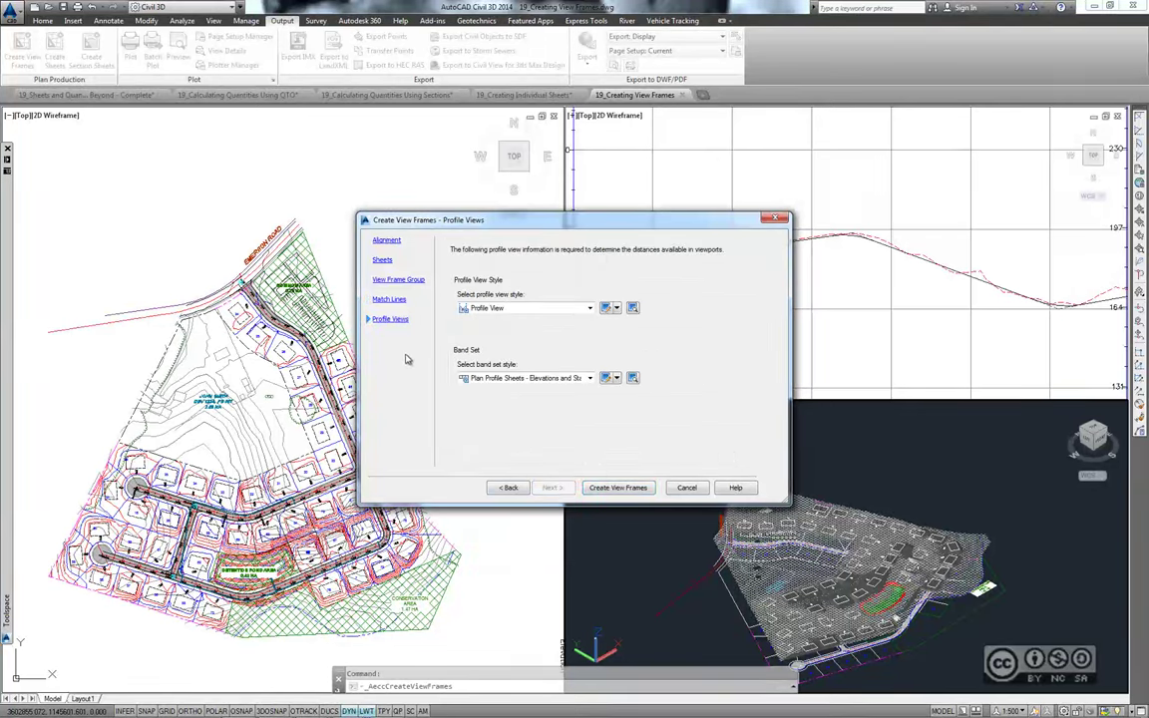
{"action": "left_click", "coordinate": [618, 487]}
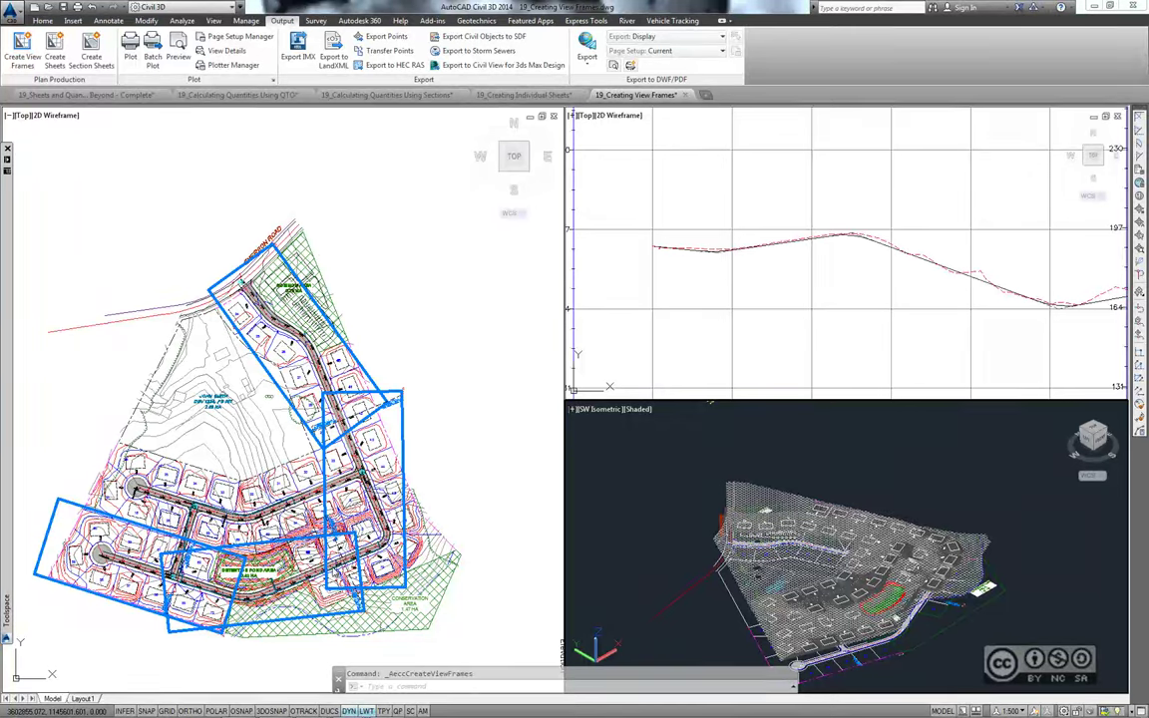
Step: Select the upper view frame and try moving and rotating it, cancelling each attempt
{"action": "left_click", "coordinate": [371, 365]}
{"action": "scroll", "coordinate": [289, 355], "scroll_direction": "up", "scroll_amount": 2}
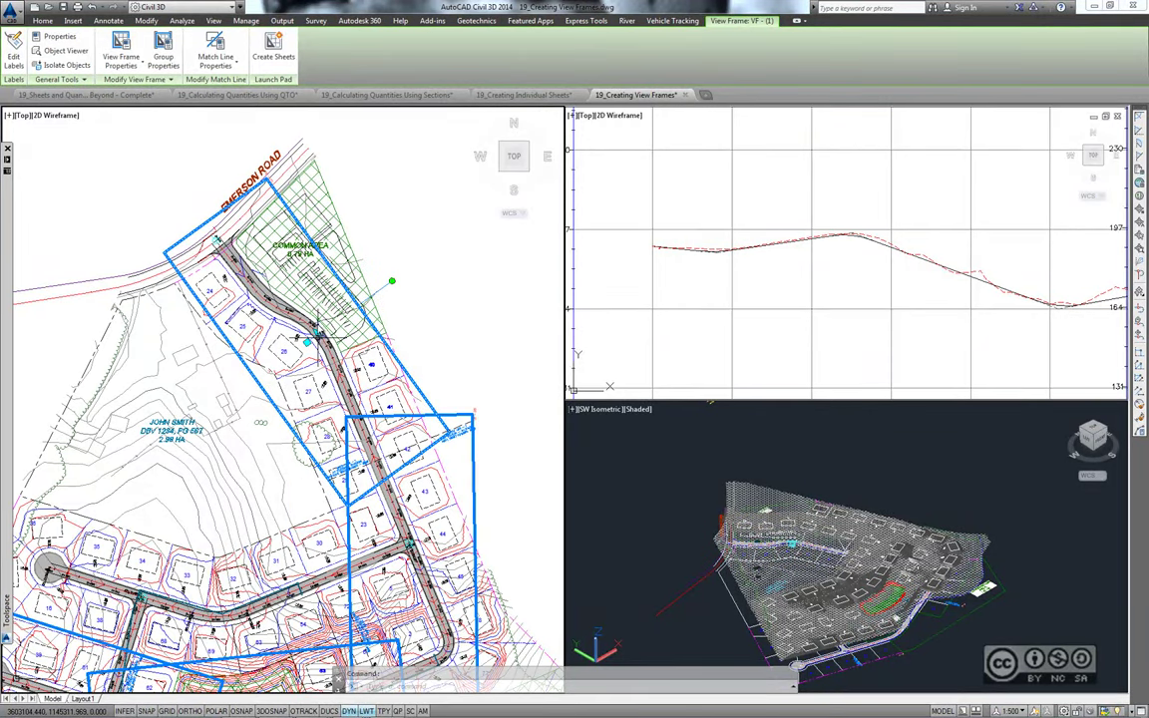
{"action": "left_click", "coordinate": [307, 342]}
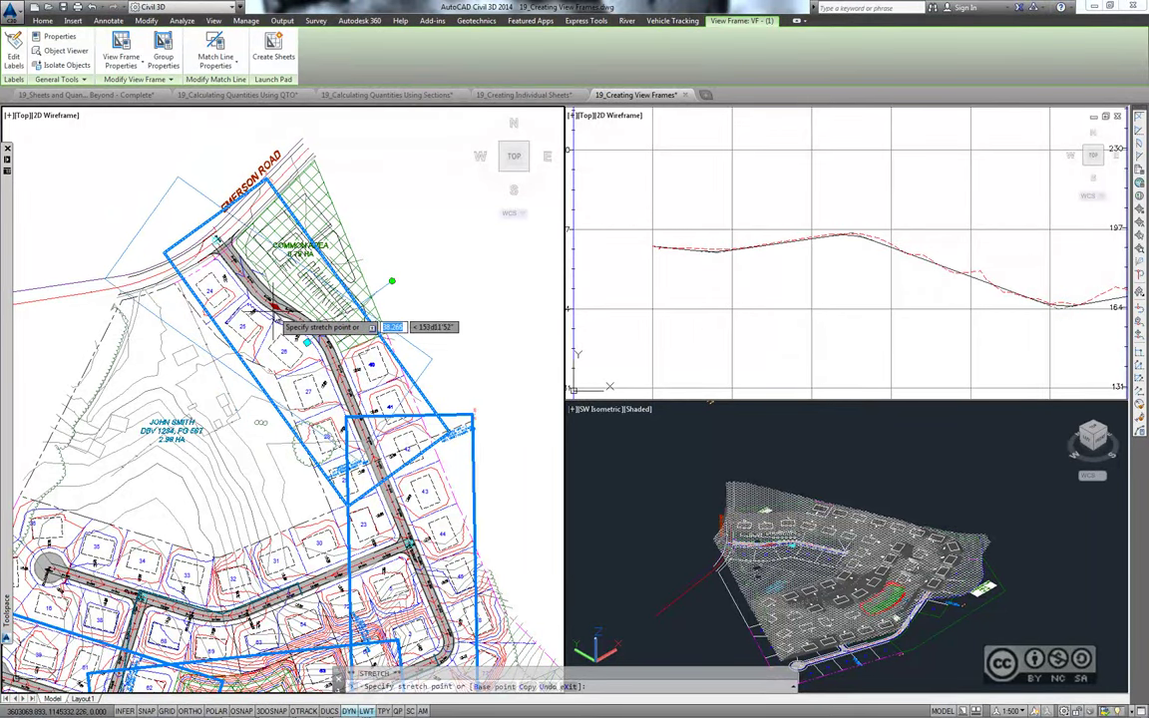
{"action": "key", "text": "Escape"}
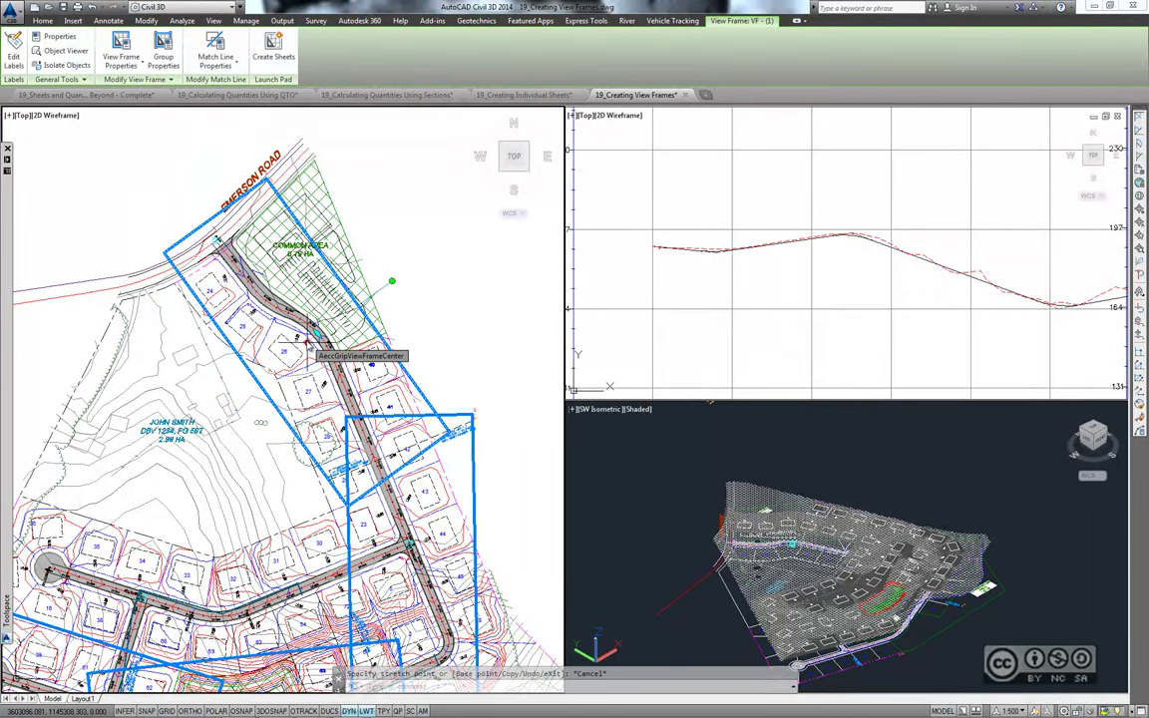
{"action": "left_click", "coordinate": [312, 337]}
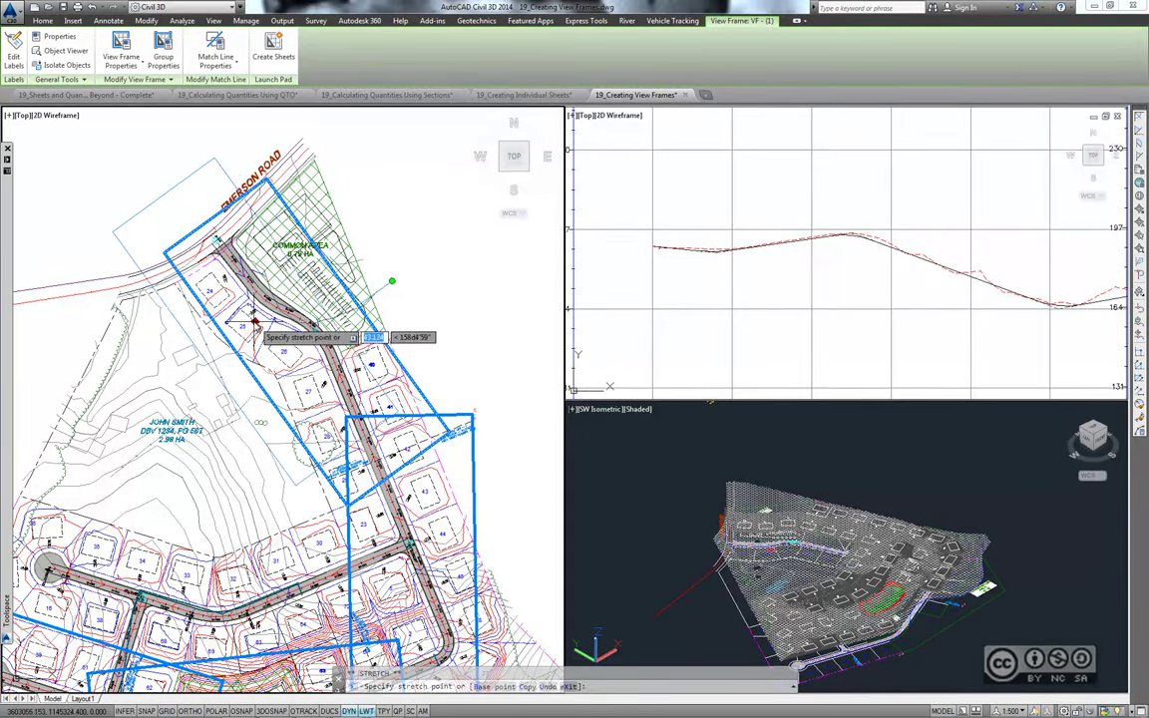
{"action": "key", "text": "Escape"}
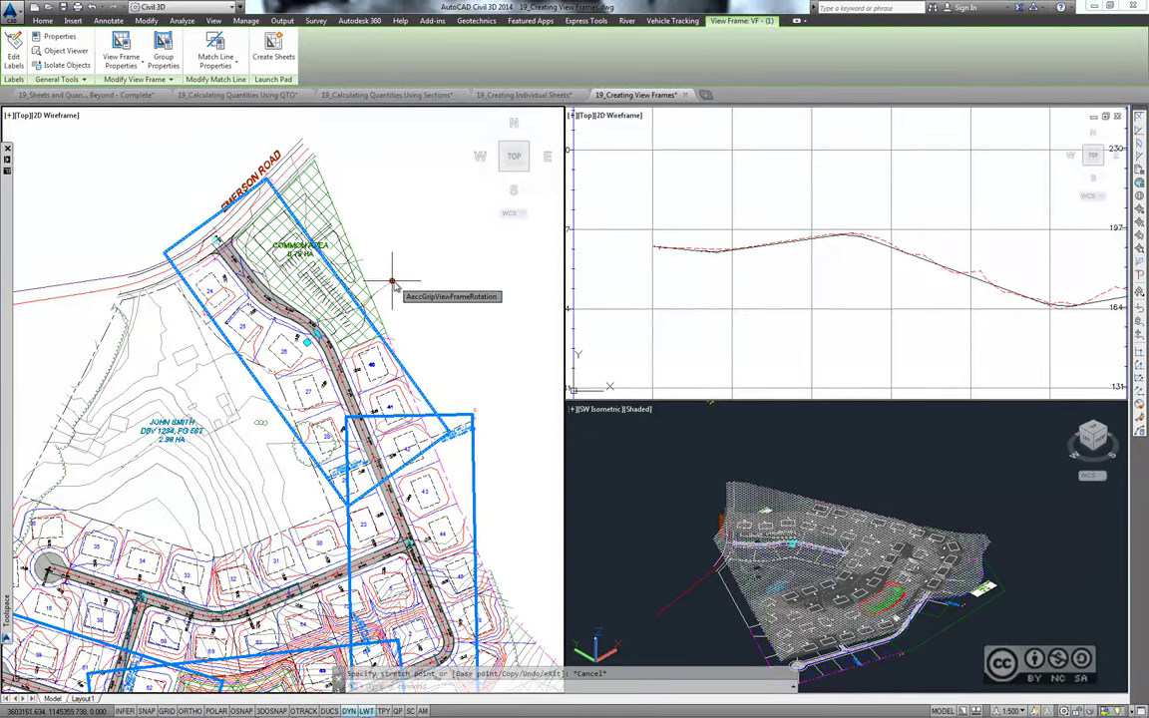
{"action": "left_click", "coordinate": [391, 280]}
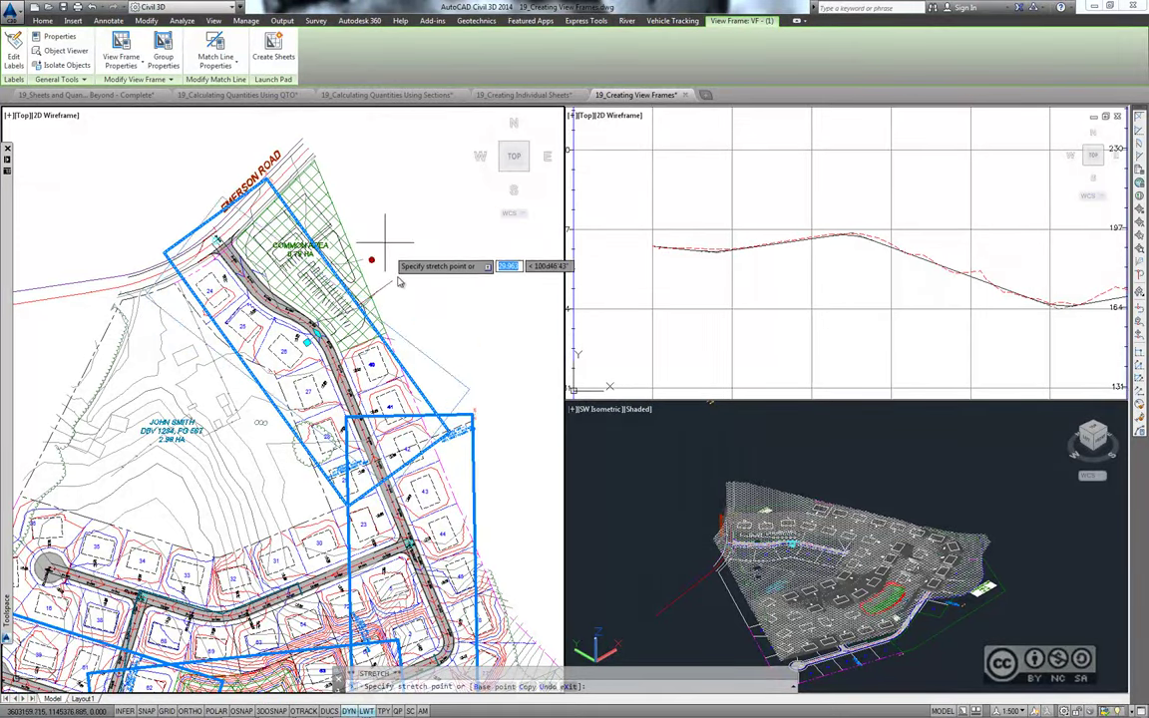
{"action": "key", "text": "Escape"}
Step: Abandon the frame stretch and zoom out to show the whole subdivision and all frames
{"action": "middle_click_drag", "start_coordinate": [462, 341], "coordinate": [465, 303]}
{"action": "scroll", "coordinate": [464, 304], "scroll_direction": "down", "scroll_amount": 1}
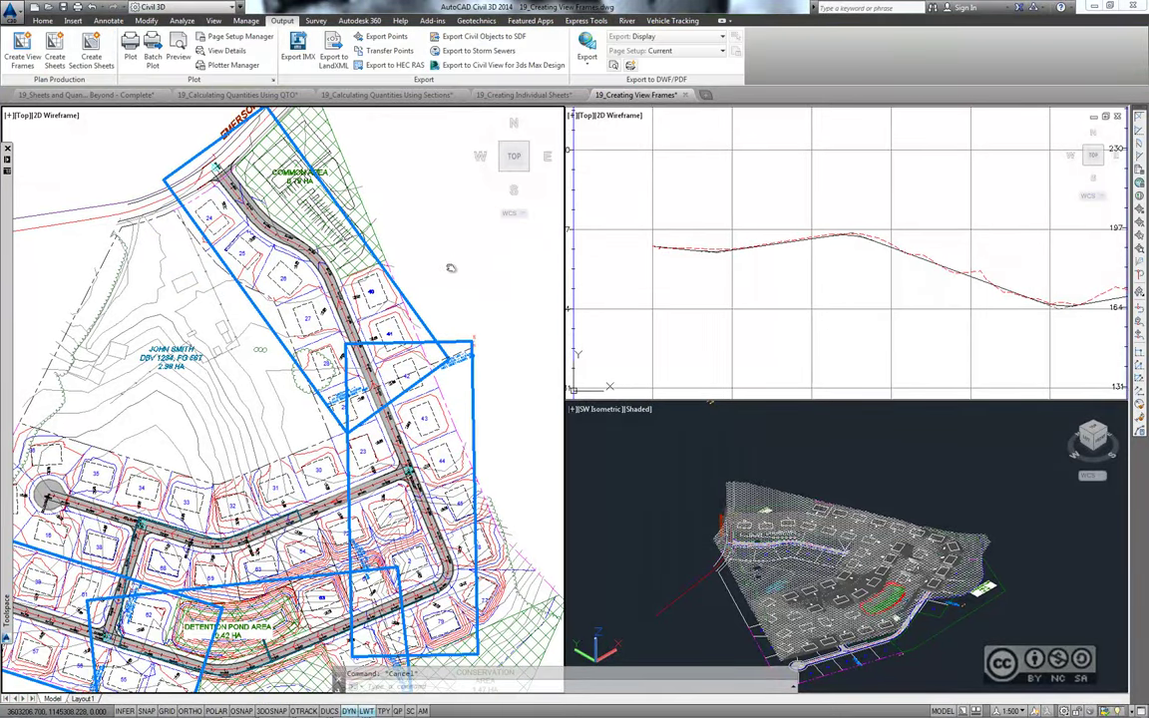
{"action": "scroll", "coordinate": [404, 235], "scroll_direction": "down", "scroll_amount": 1}
{"action": "scroll", "coordinate": [431, 294], "scroll_direction": "down", "scroll_amount": 1}
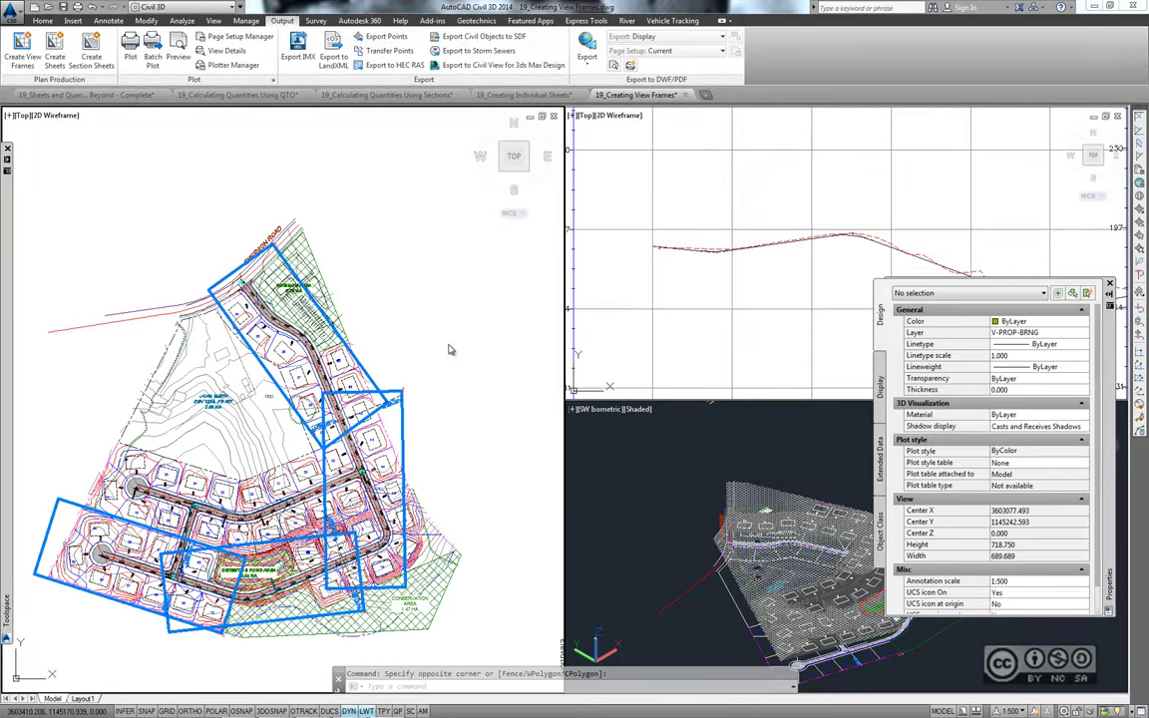
Step: Open 19_Creating Sheets_2.dwg and launch Create Sheets for the Jordan Court view frame group
{"action": "left_click", "coordinate": [46, 8]}
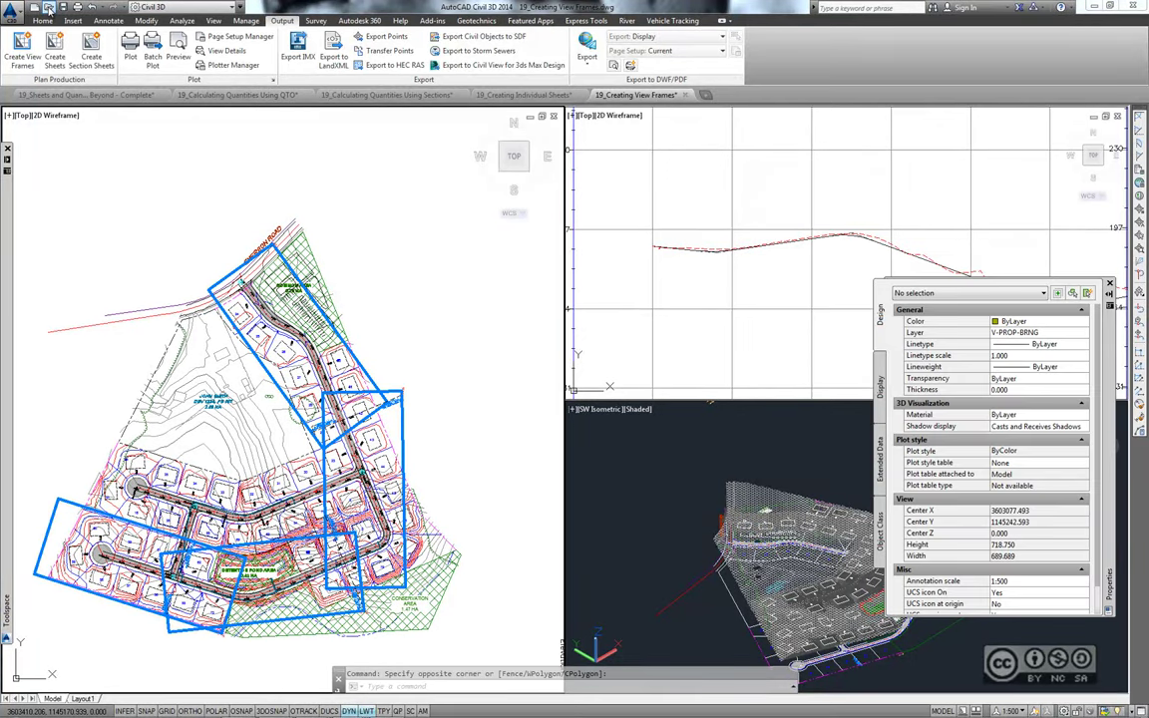
{"action": "left_click", "coordinate": [277, 364]}
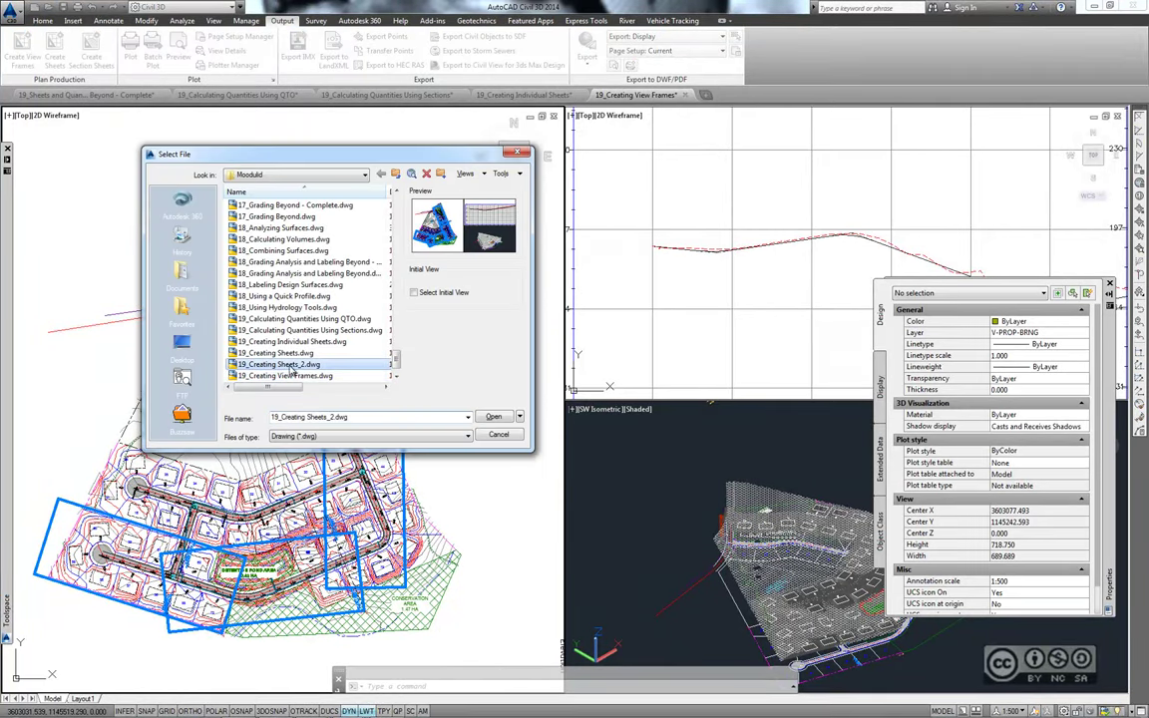
{"action": "left_click", "coordinate": [493, 416]}
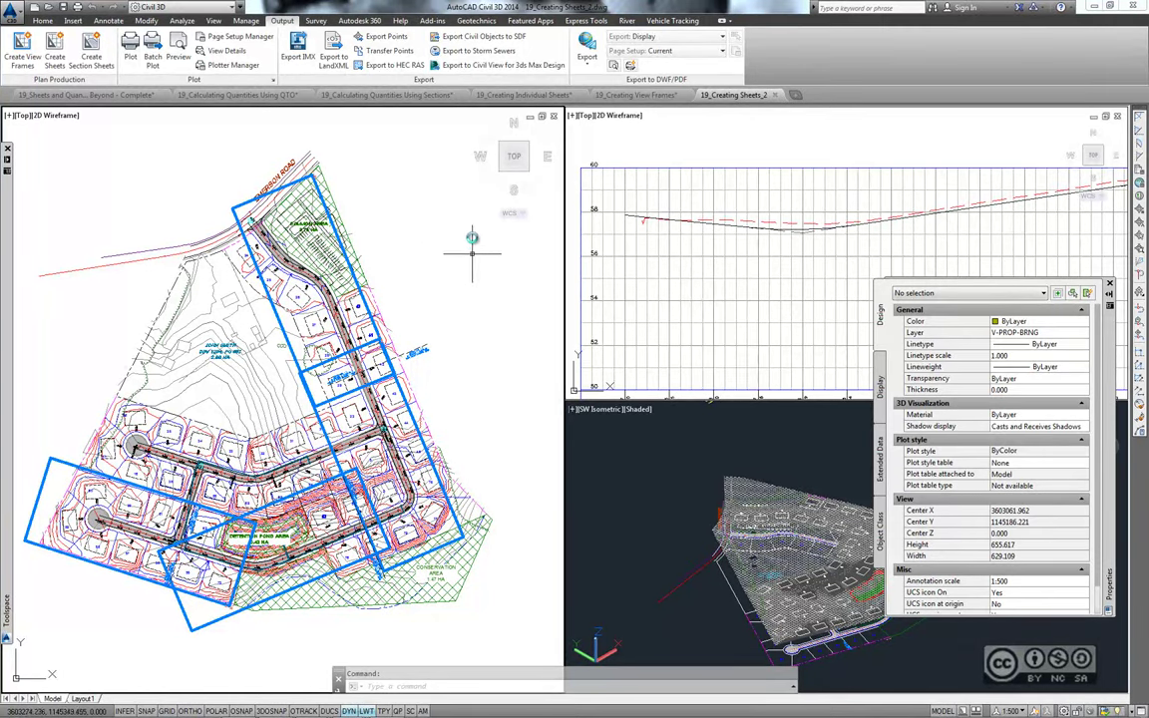
{"action": "left_click", "coordinate": [54, 45]}
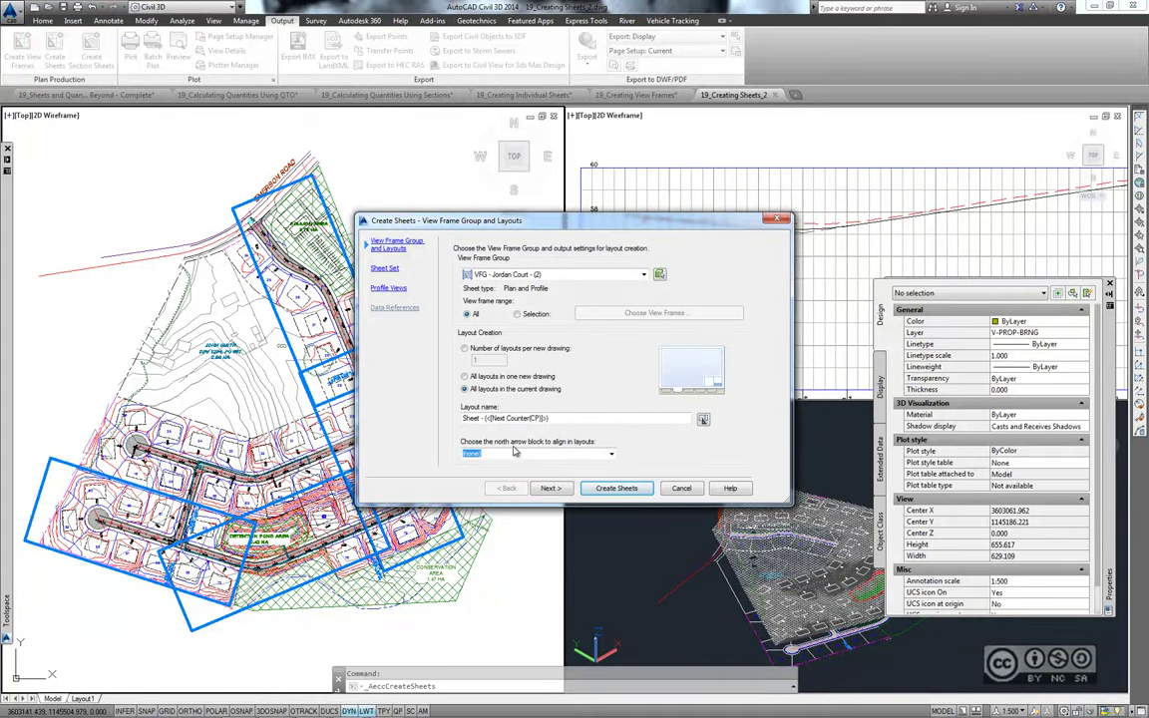
Step: Align the north arrow block to North in the sheet layouts
{"action": "left_click", "coordinate": [612, 458]}
{"action": "left_click", "coordinate": [488, 473]}
{"action": "left_click", "coordinate": [552, 487]}
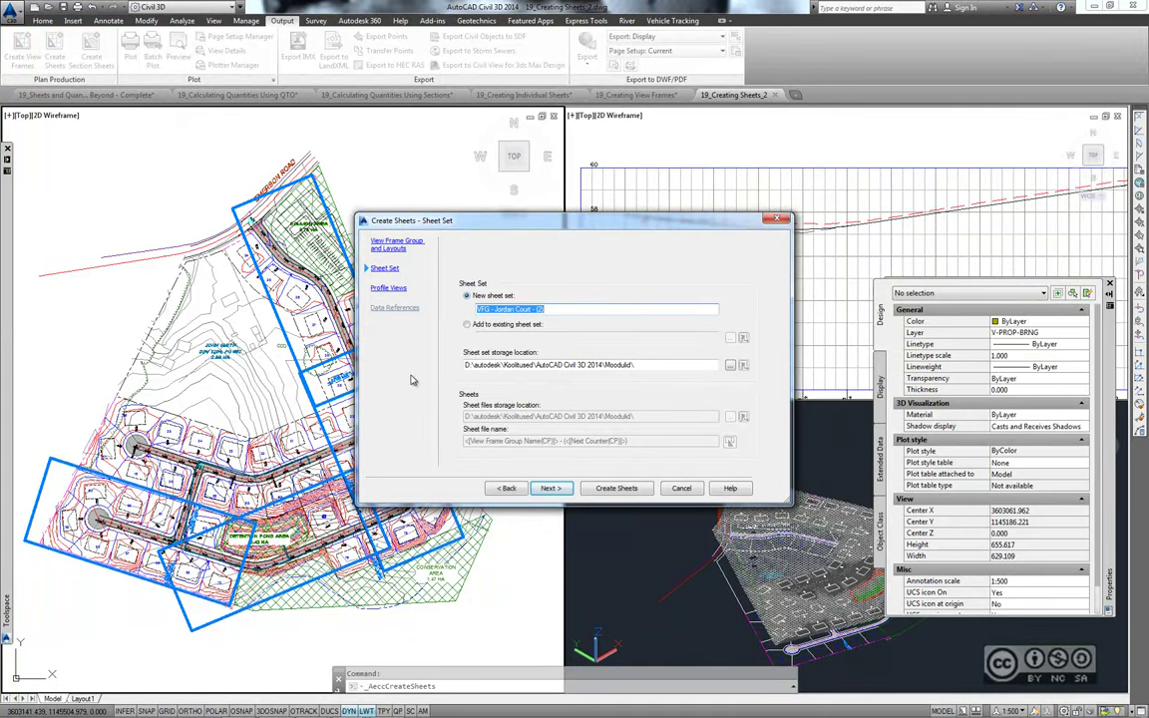
Step: Keep the new sheet set and choose custom profile view settings
{"action": "left_click", "coordinate": [548, 489]}
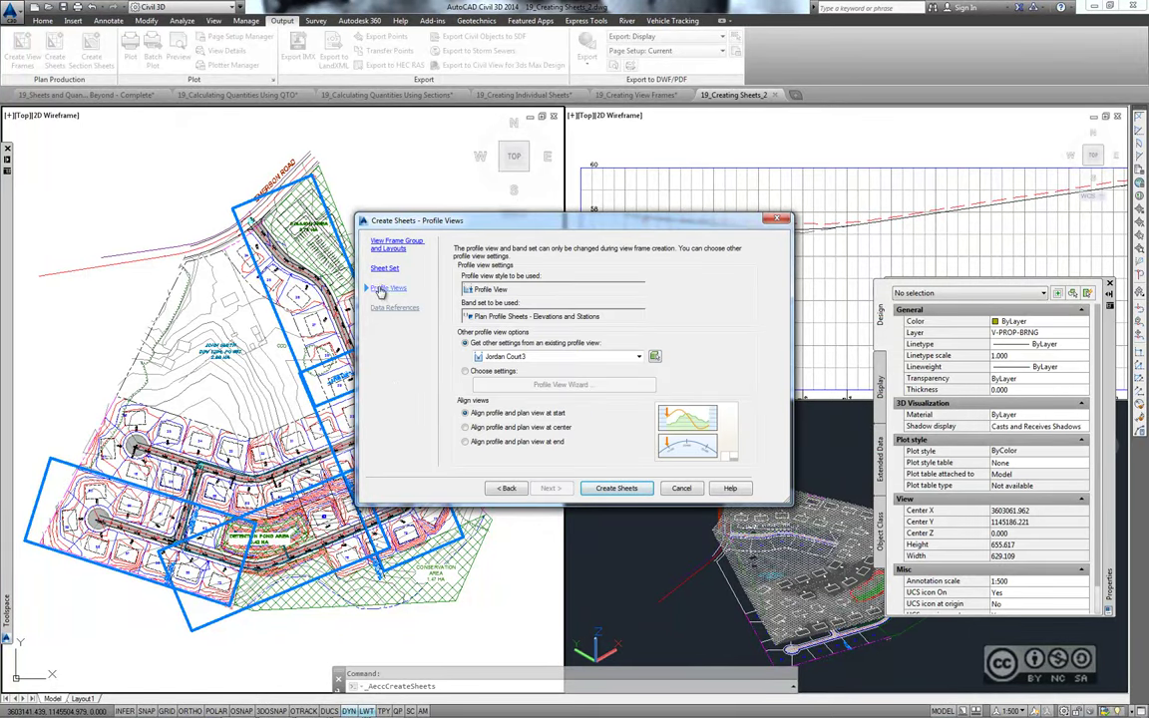
{"action": "left_click", "coordinate": [465, 371]}
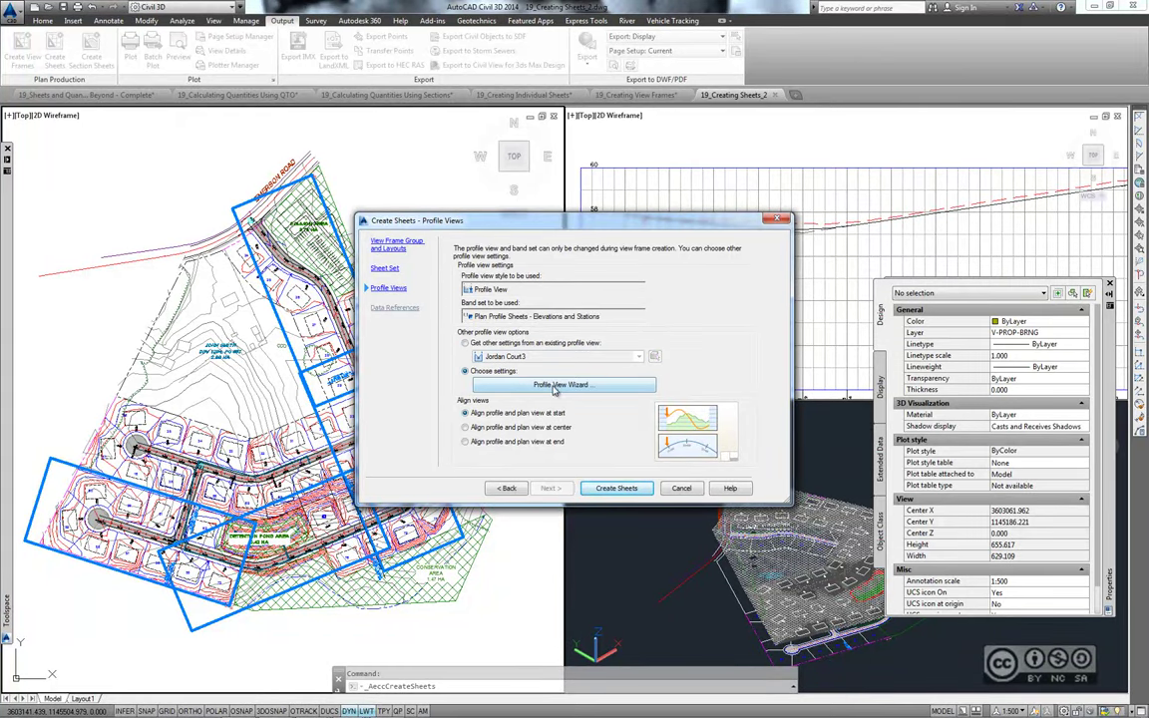
{"action": "left_click", "coordinate": [555, 386]}
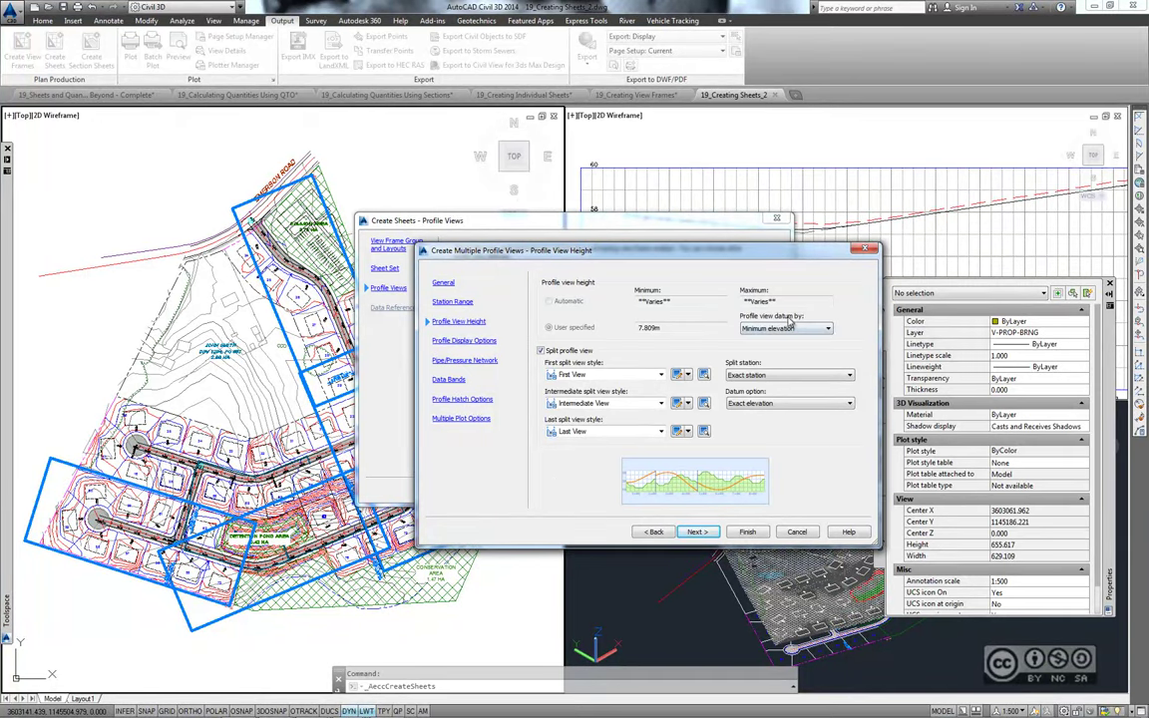
Step: Set the profile view datum to Mean elevation
{"action": "left_click", "coordinate": [798, 332]}
{"action": "left_click", "coordinate": [786, 348]}
{"action": "left_click", "coordinate": [697, 531]}
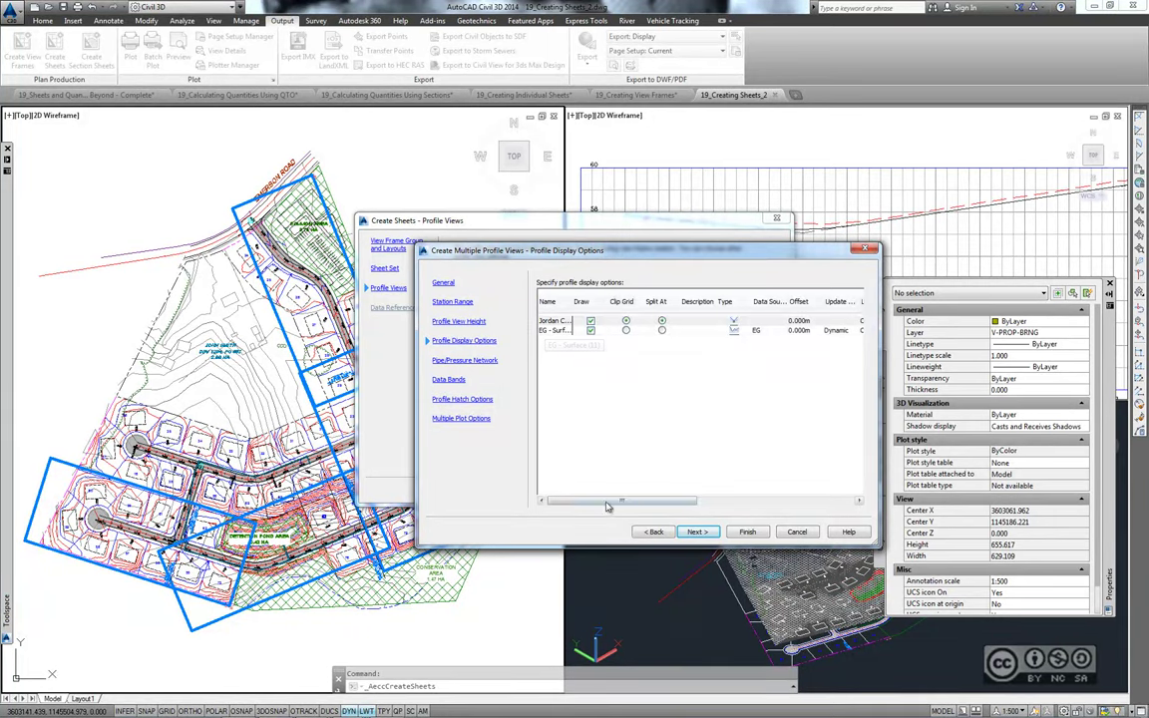
Step: Give the first profile the Curves-Grades-Breaks label set and finish the profile view settings
{"action": "left_click_drag", "start_coordinate": [602, 499], "coordinate": [746, 509]}
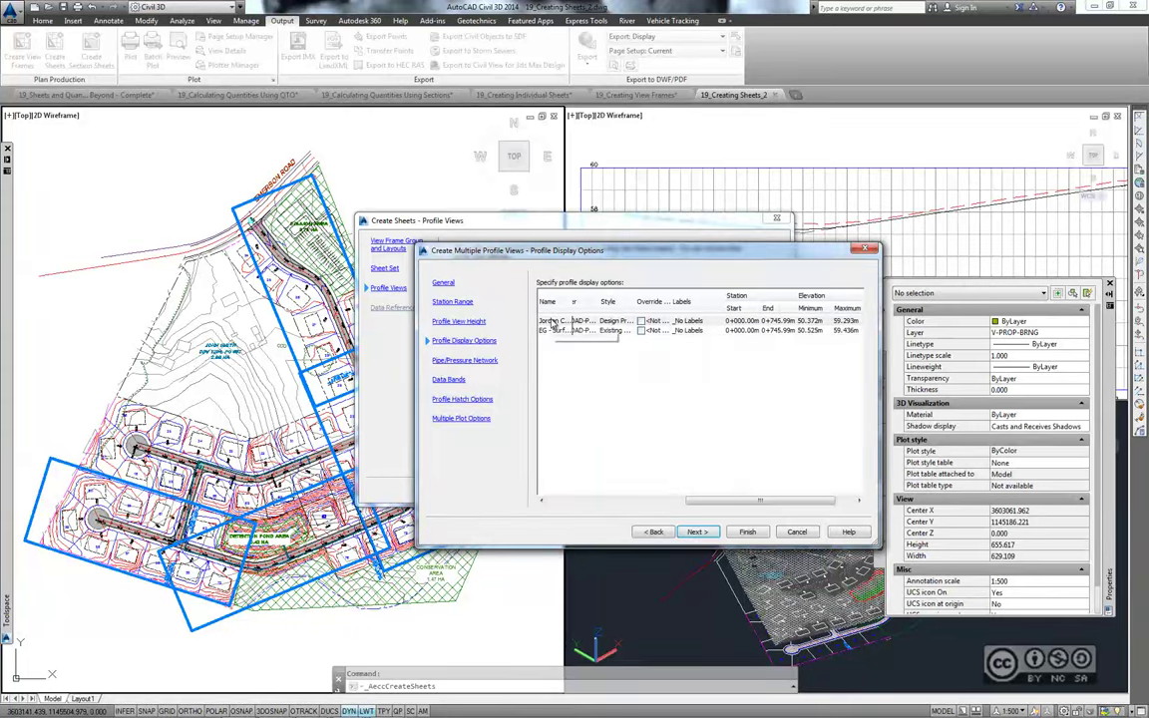
{"action": "left_click", "coordinate": [705, 324]}
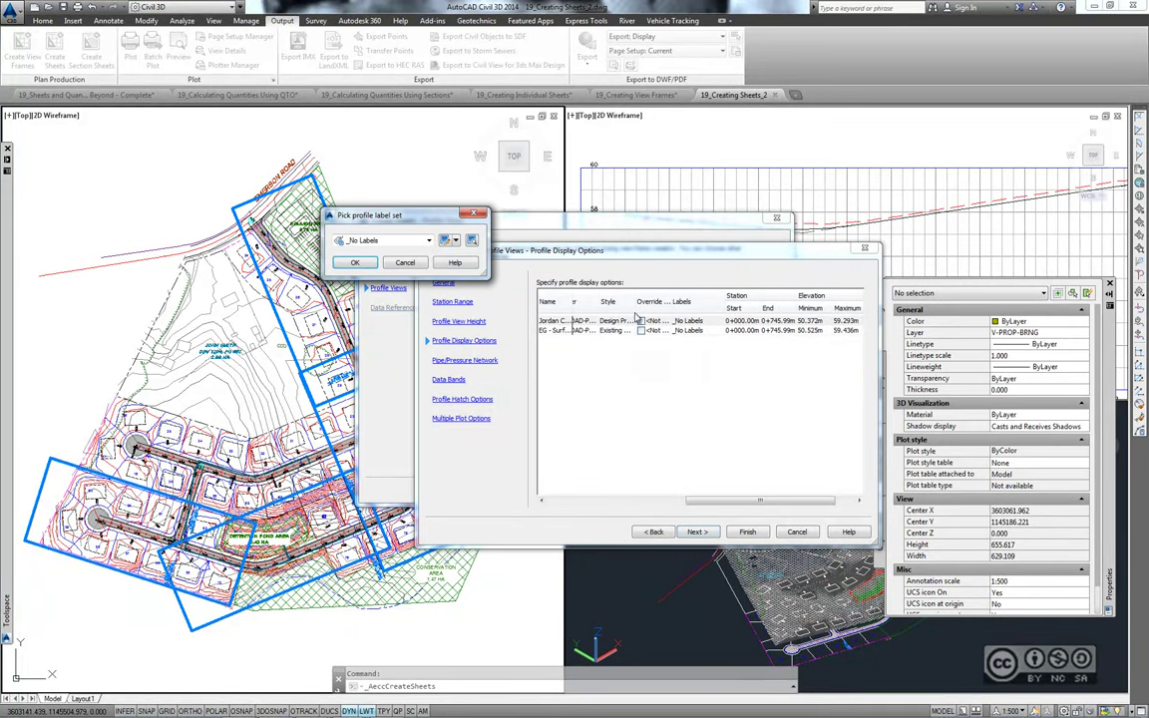
{"action": "left_click", "coordinate": [429, 241]}
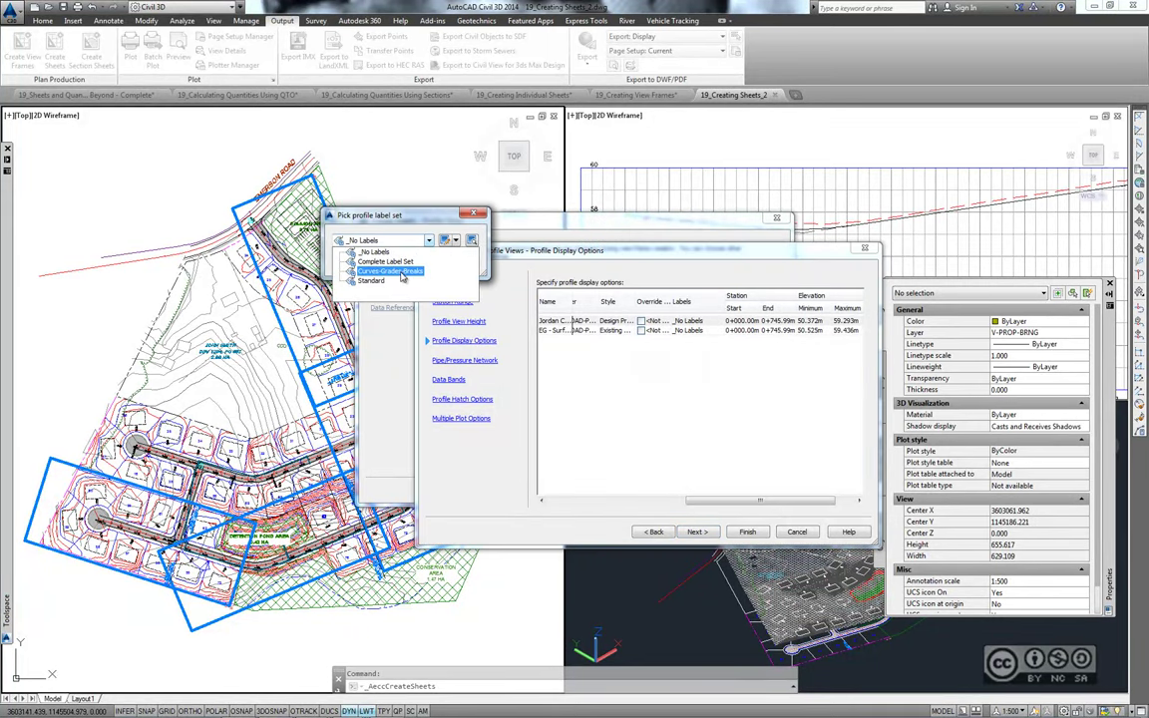
{"action": "left_click", "coordinate": [412, 271]}
{"action": "left_click", "coordinate": [374, 262]}
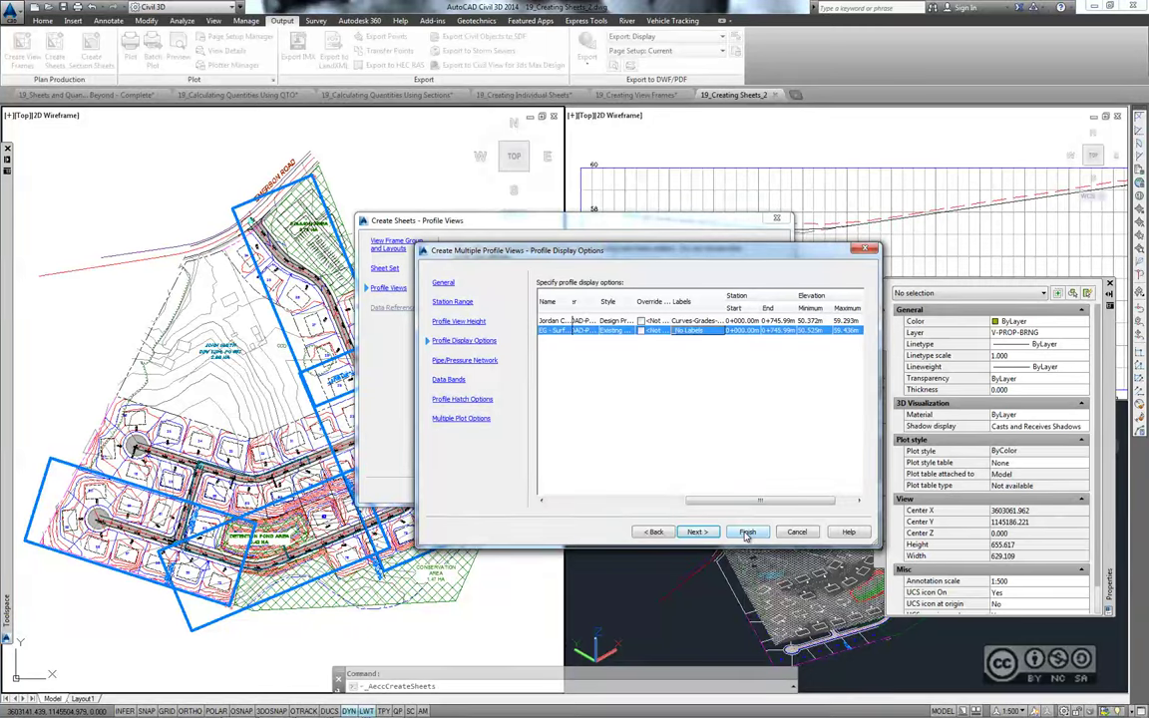
{"action": "left_click", "coordinate": [668, 464]}
{"action": "key", "text": "Return"}
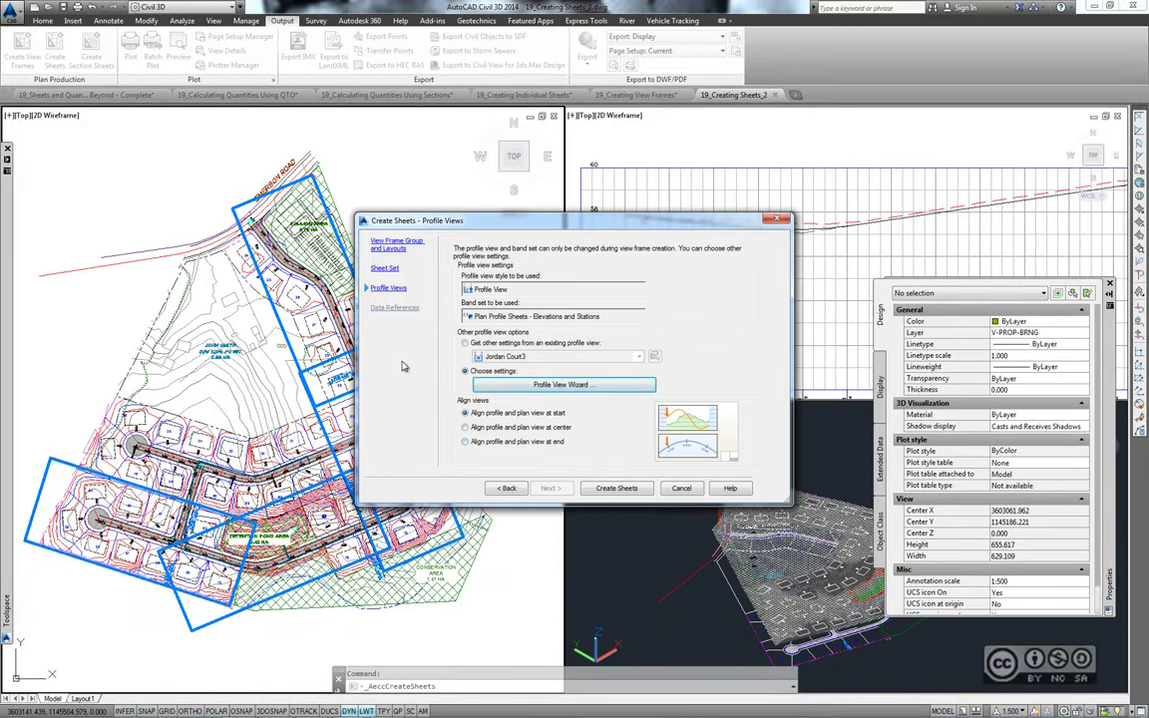
Step: Create Sheets (5) to (8), saving the drawing and placing profile views above-right of the site plan
{"action": "left_click", "coordinate": [618, 487]}
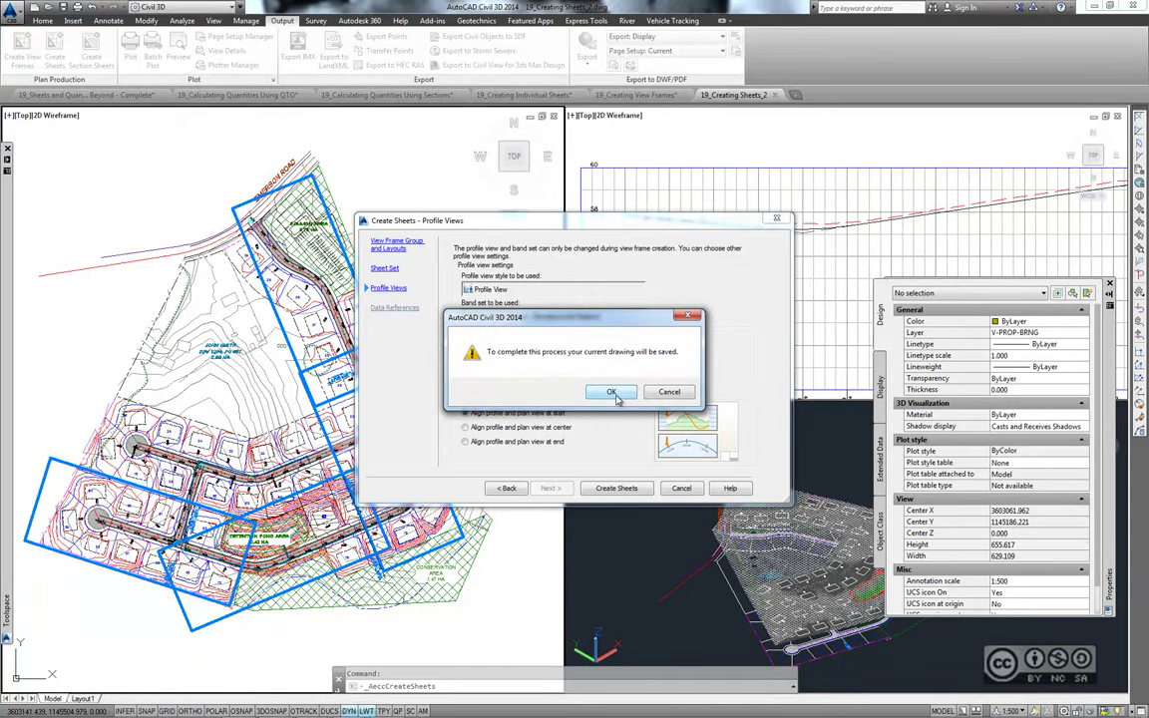
{"action": "left_click", "coordinate": [612, 392]}
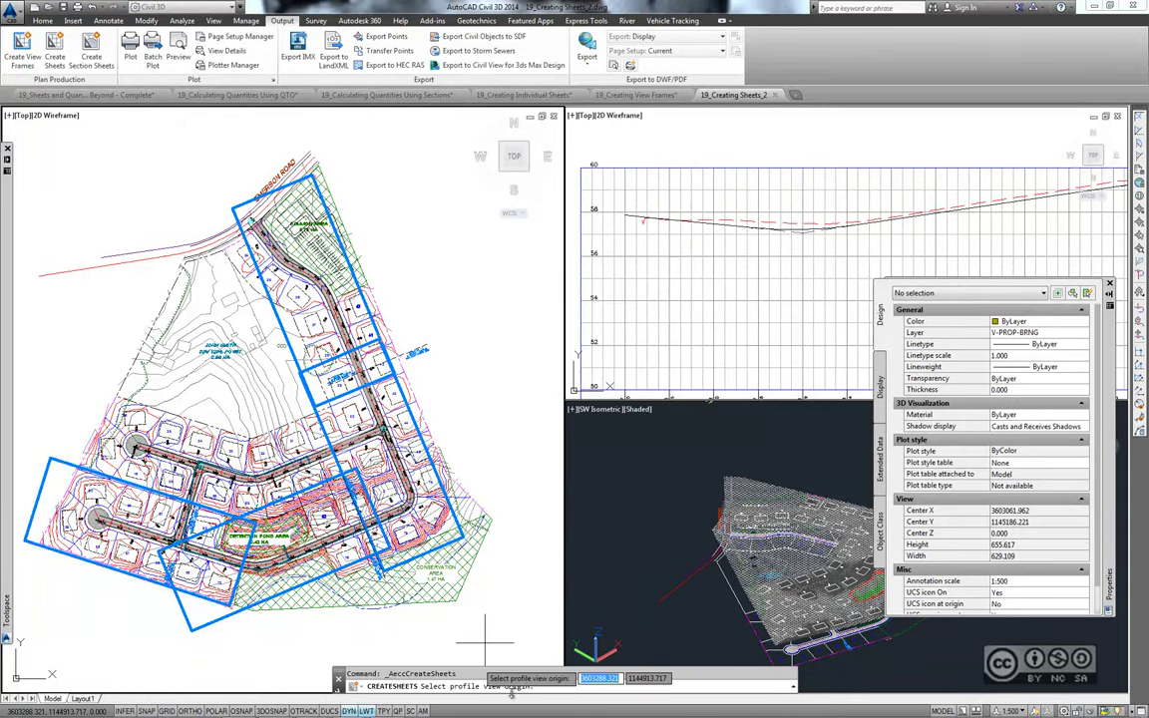
{"action": "scroll", "coordinate": [379, 319], "scroll_direction": "down", "scroll_amount": 2}
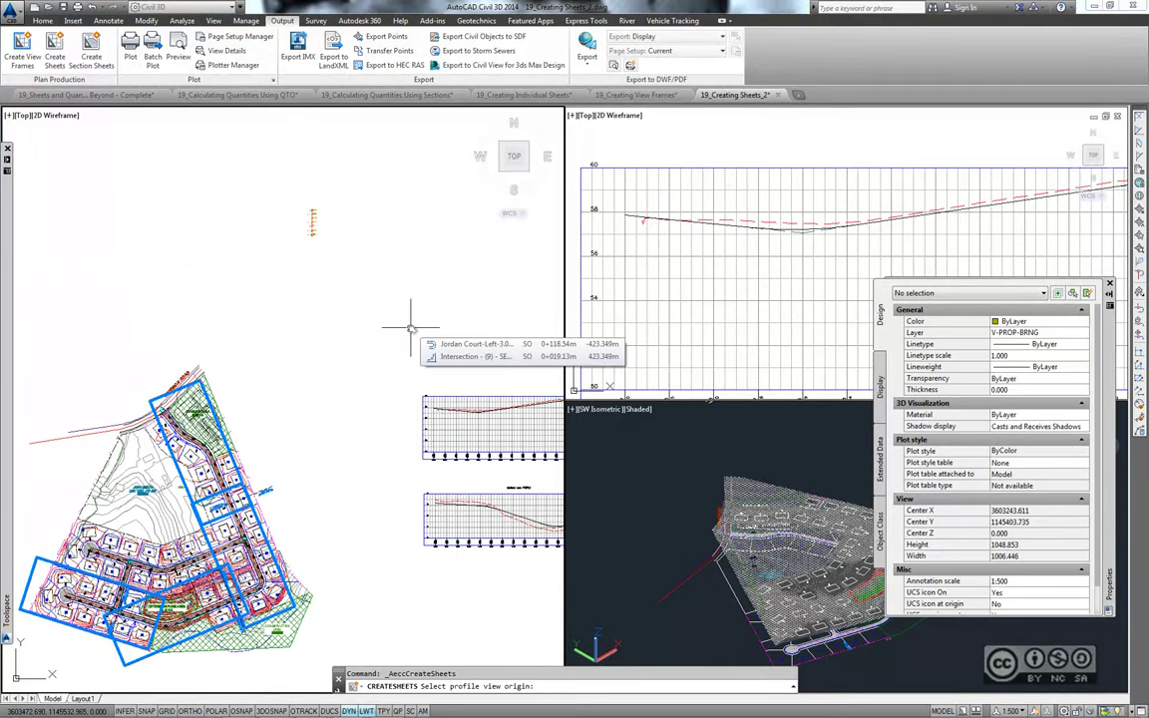
{"action": "left_click", "coordinate": [409, 327]}
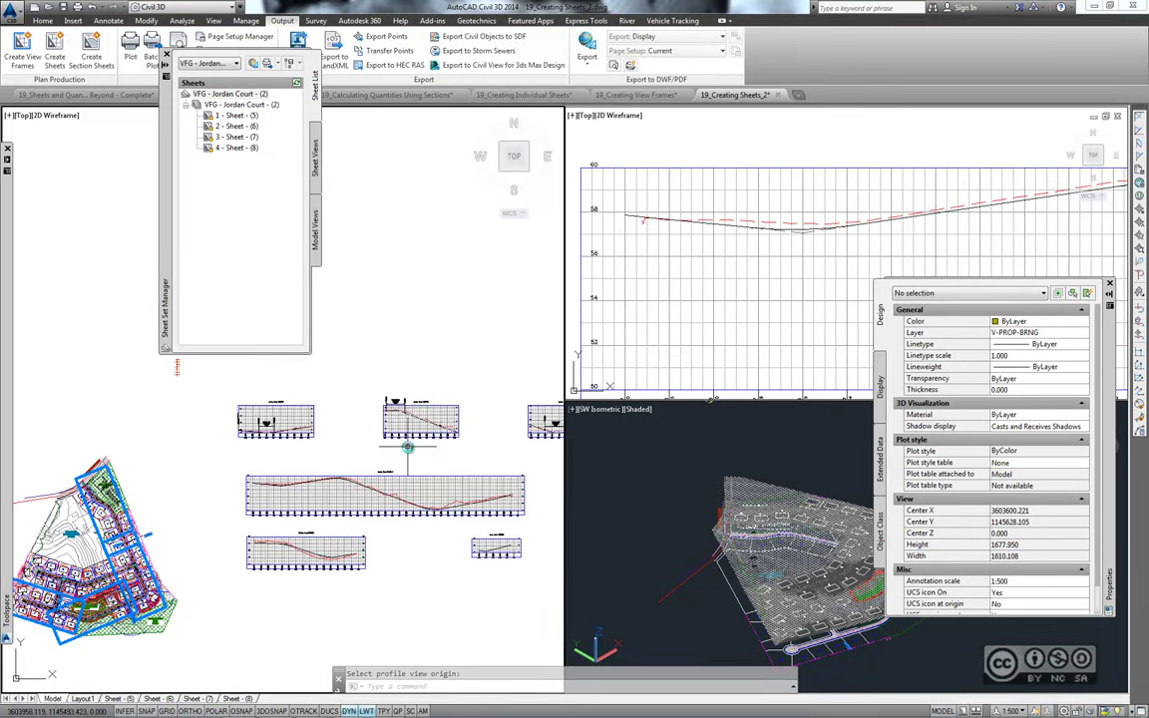
{"action": "middle_click_drag", "start_coordinate": [407, 447], "coordinate": [127, 409]}
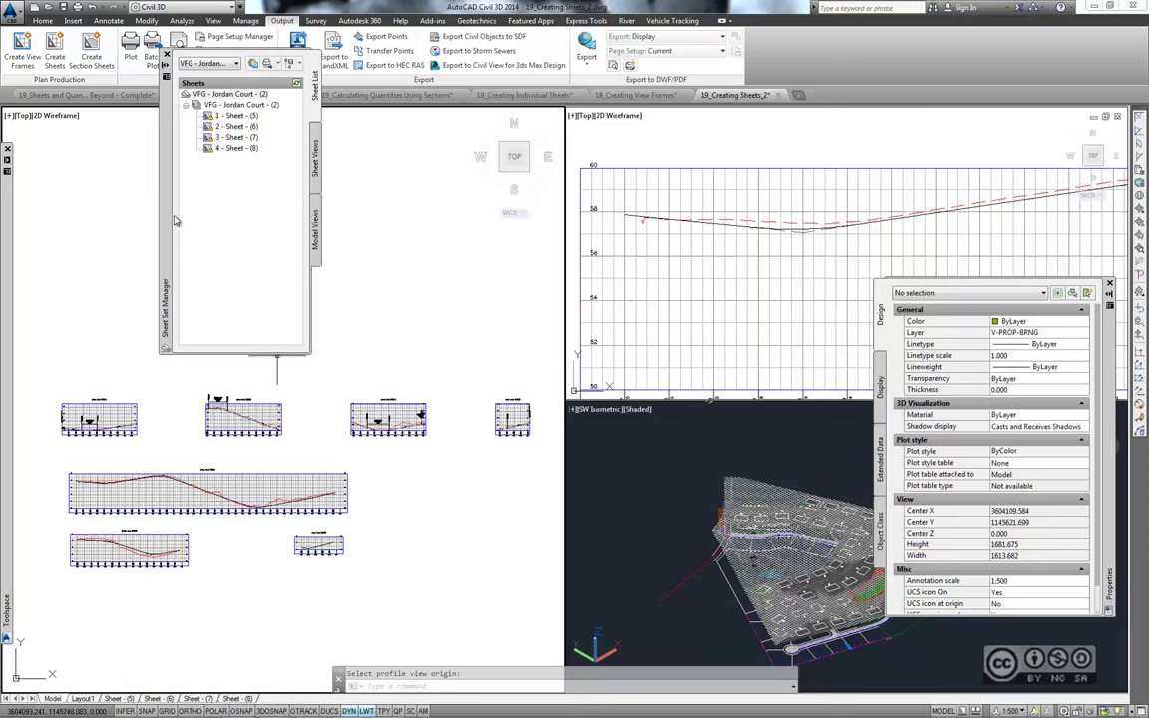
{"action": "left_click_drag", "start_coordinate": [154, 232], "coordinate": [153, 241]}
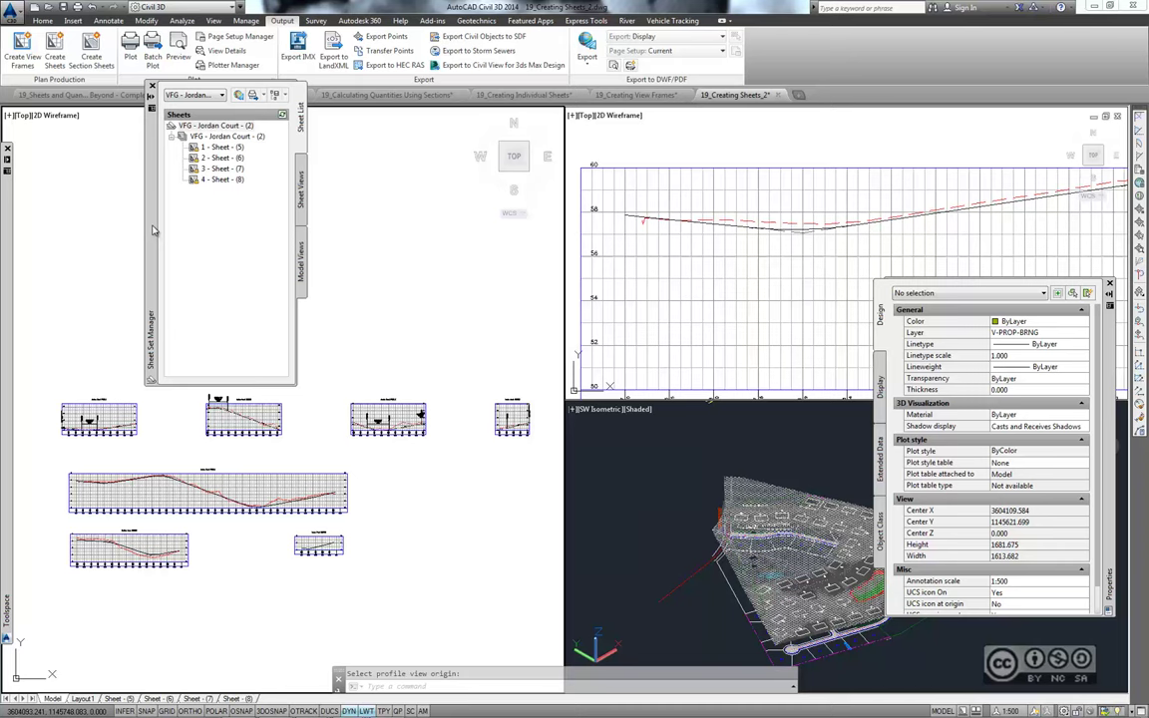
{"action": "key", "text": "Escape"}
Step: View the Sheet - (5) layout, then inspect the Sheet - (6) plan and profile
{"action": "left_click", "coordinate": [118, 698]}
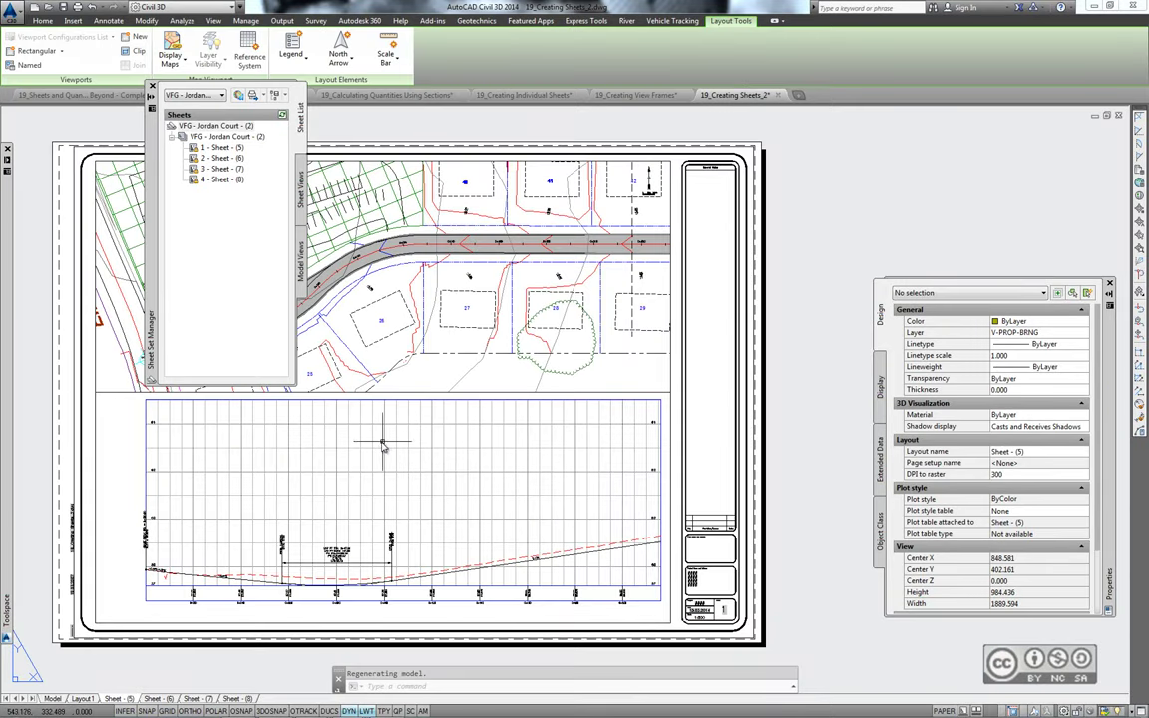
{"action": "left_click", "coordinate": [152, 86]}
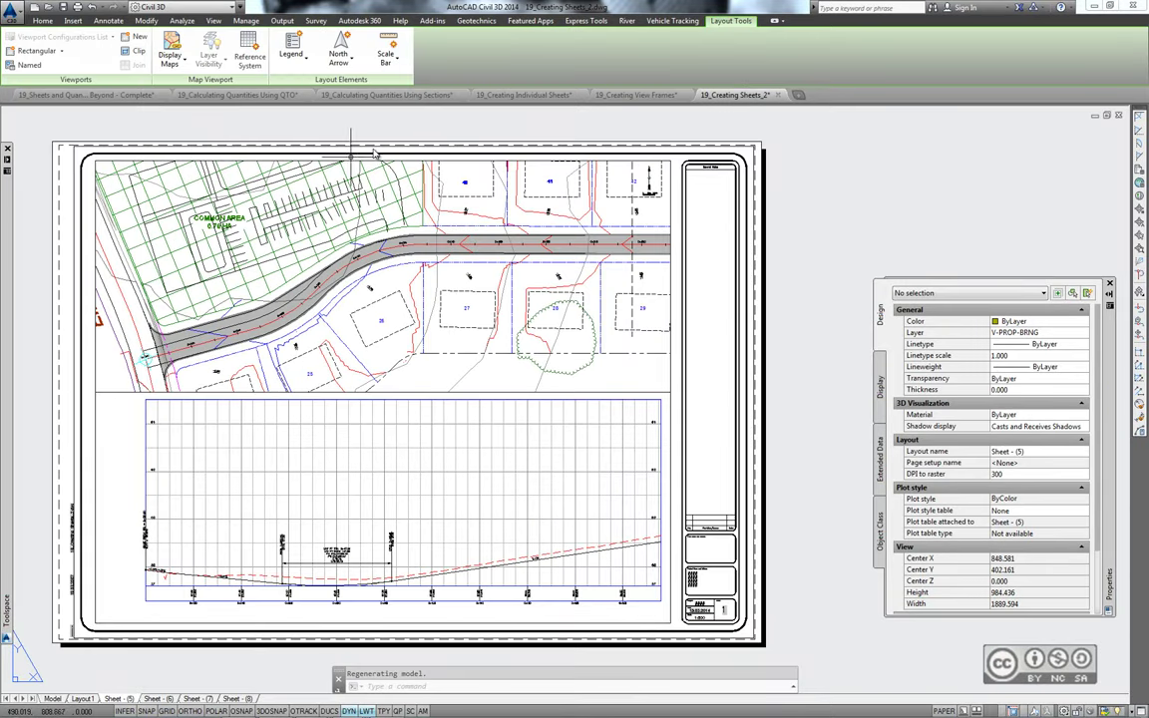
{"action": "left_click", "coordinate": [158, 698]}
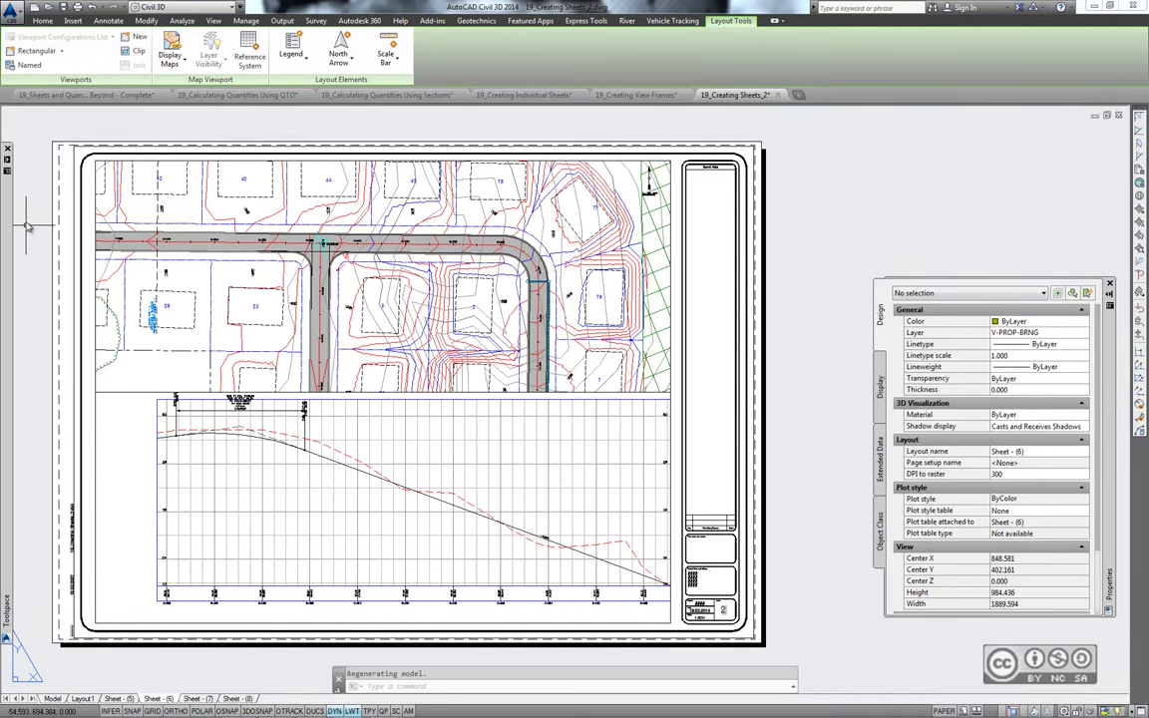
{"action": "scroll", "coordinate": [30, 228], "scroll_direction": "up", "scroll_amount": 3}
{"action": "mouse_move", "coordinate": [346, 296]}
{"action": "middle_mouse_down"}
{"action": "mouse_move", "coordinate": [264, 361]}
{"action": "mouse_move", "coordinate": [277, 319]}
{"action": "middle_mouse_up"}
{"action": "scroll", "coordinate": [292, 387], "scroll_direction": "up", "scroll_amount": 2}
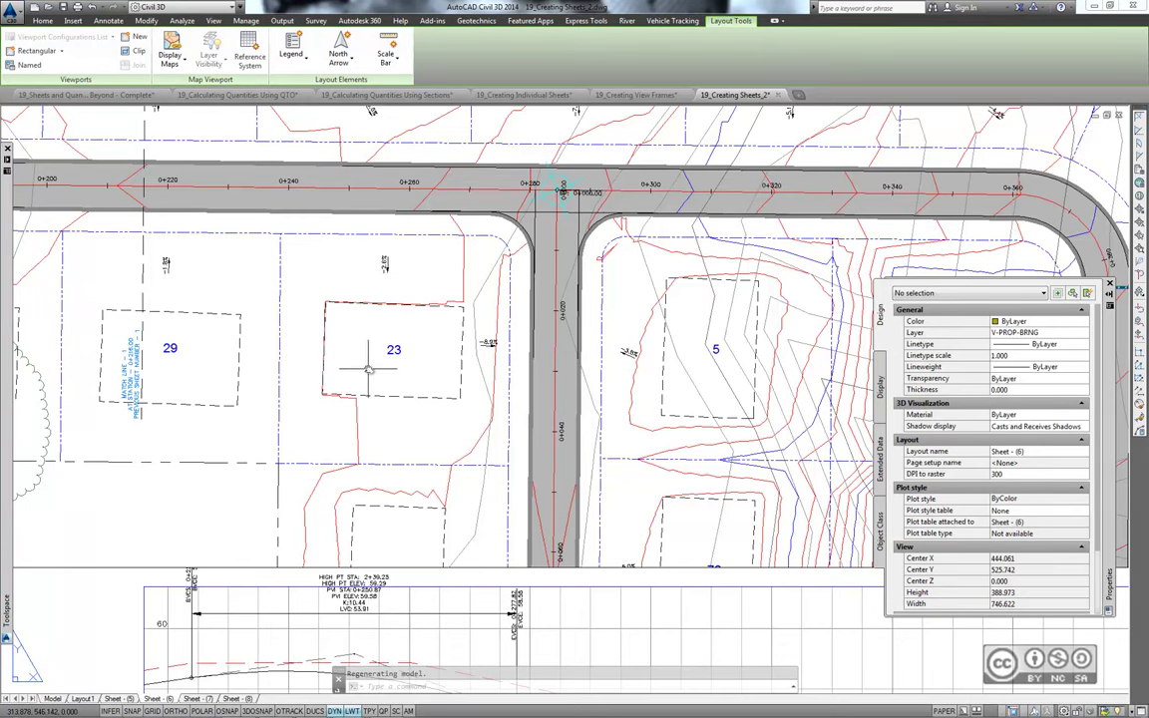
{"action": "scroll", "coordinate": [250, 364], "scroll_direction": "down", "scroll_amount": 2}
{"action": "scroll", "coordinate": [60, 361], "scroll_direction": "down", "scroll_amount": 2}
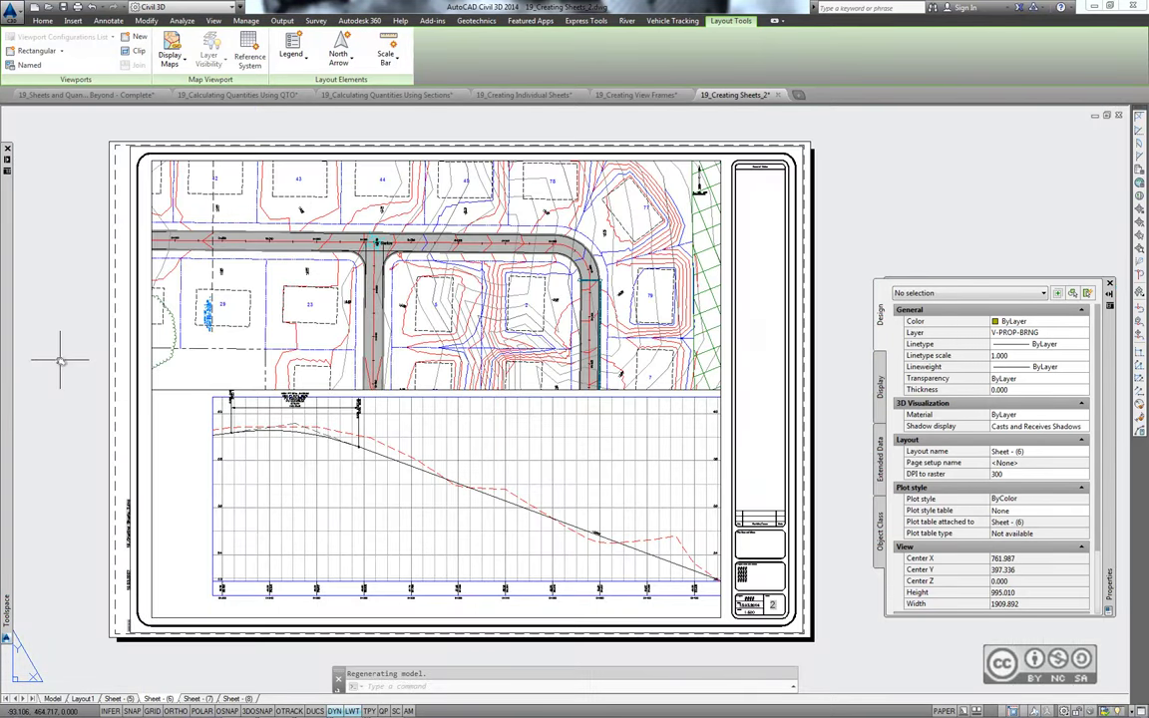